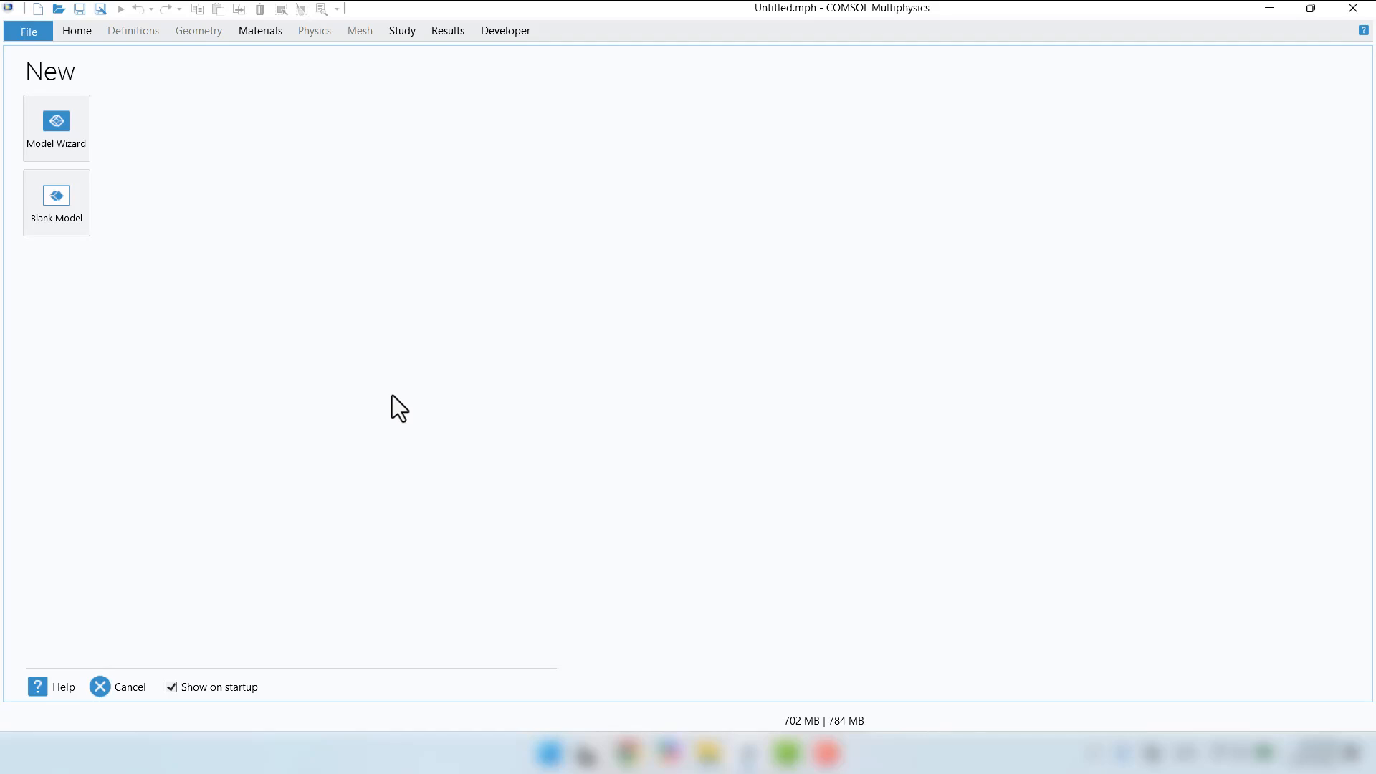
Step: Create a 2D model with the Solid Mechanics interface and a Stationary study using the Model Wizard
{"action": "left_click", "coordinate": [74, 134]}
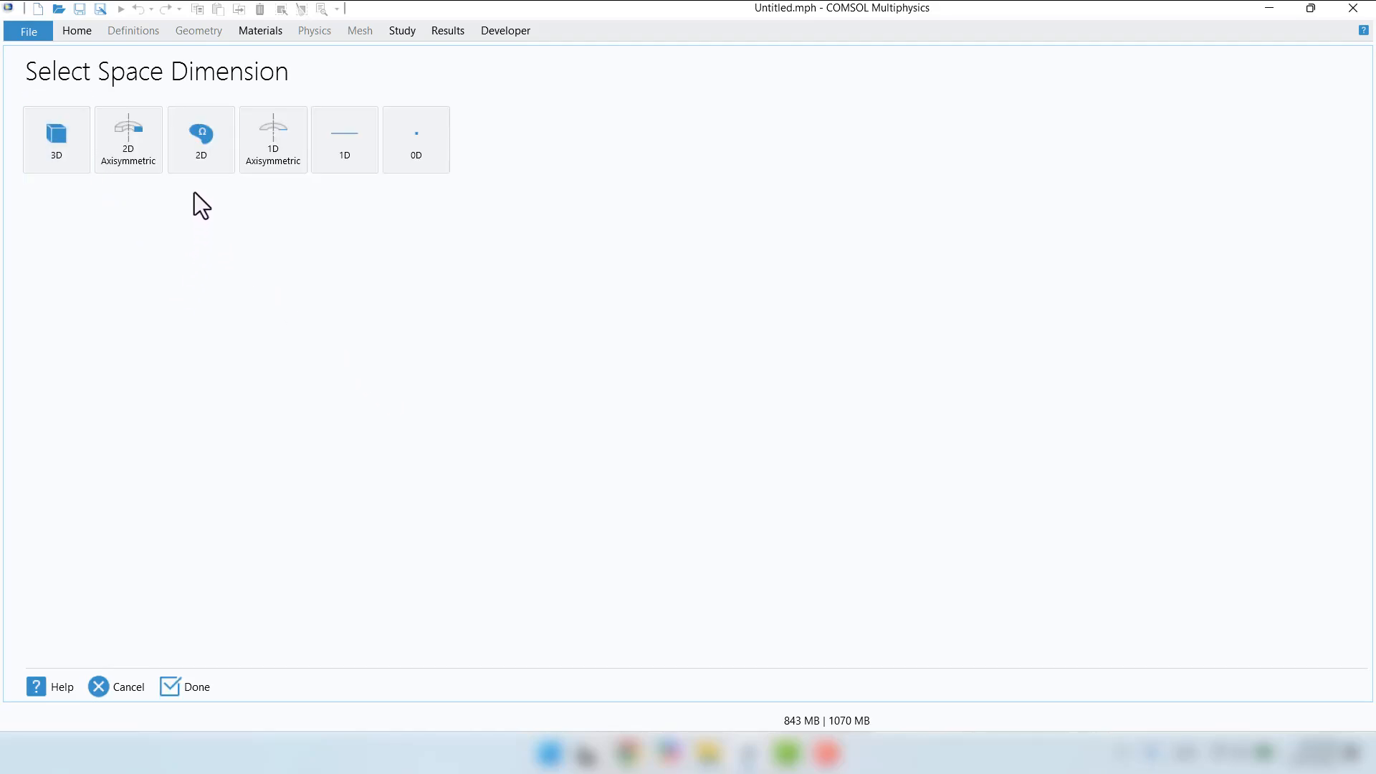
{"action": "left_click", "coordinate": [194, 167]}
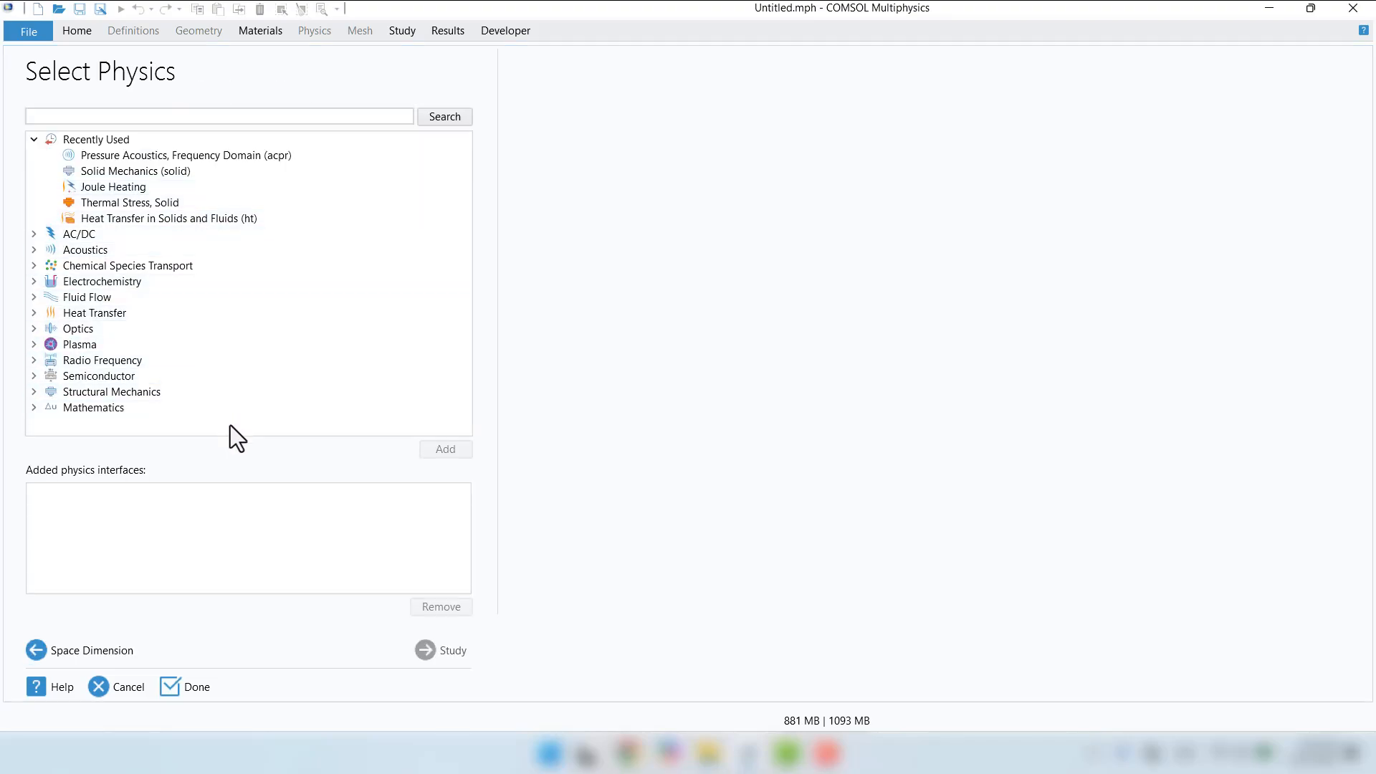
{"action": "left_click", "coordinate": [34, 392]}
{"action": "scroll", "coordinate": [32, 394], "scroll_direction": "down", "scroll_amount": 1}
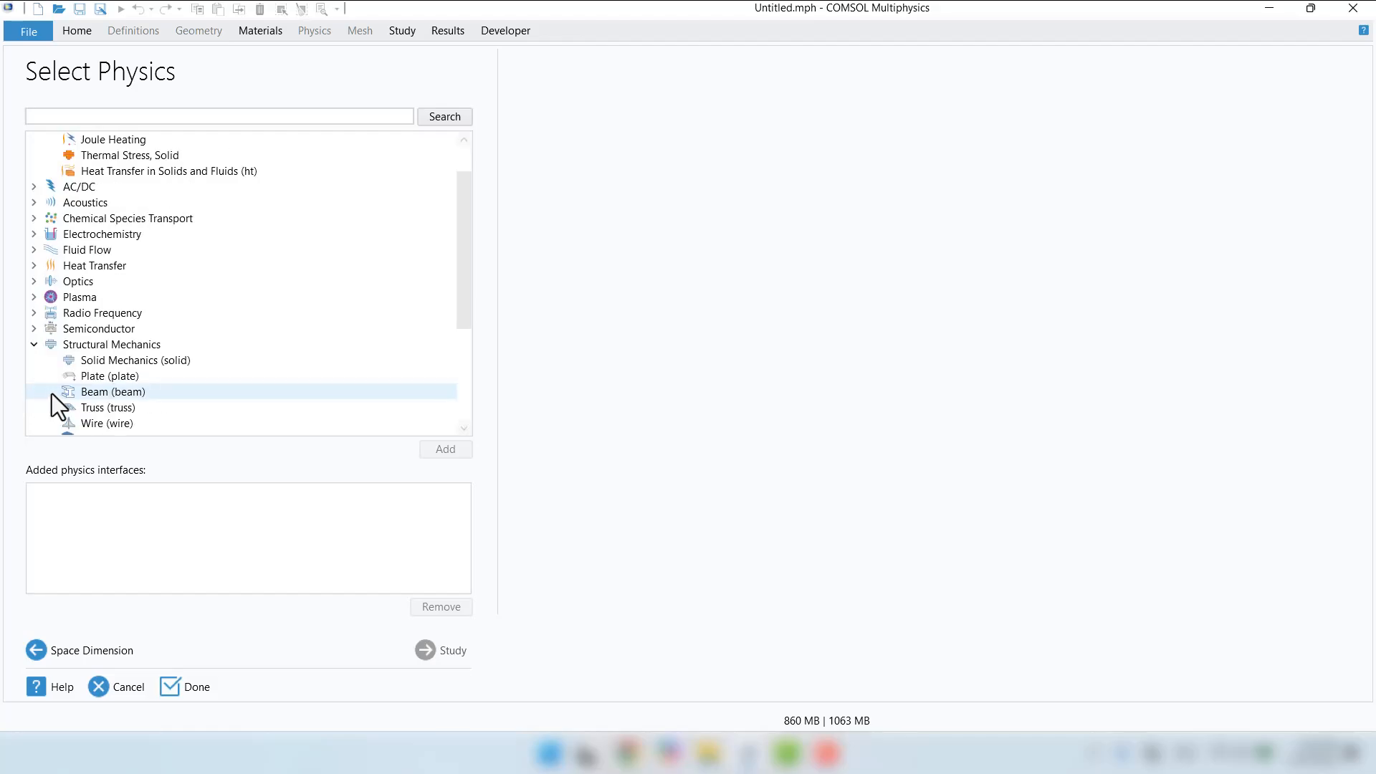
{"action": "left_click", "coordinate": [102, 363]}
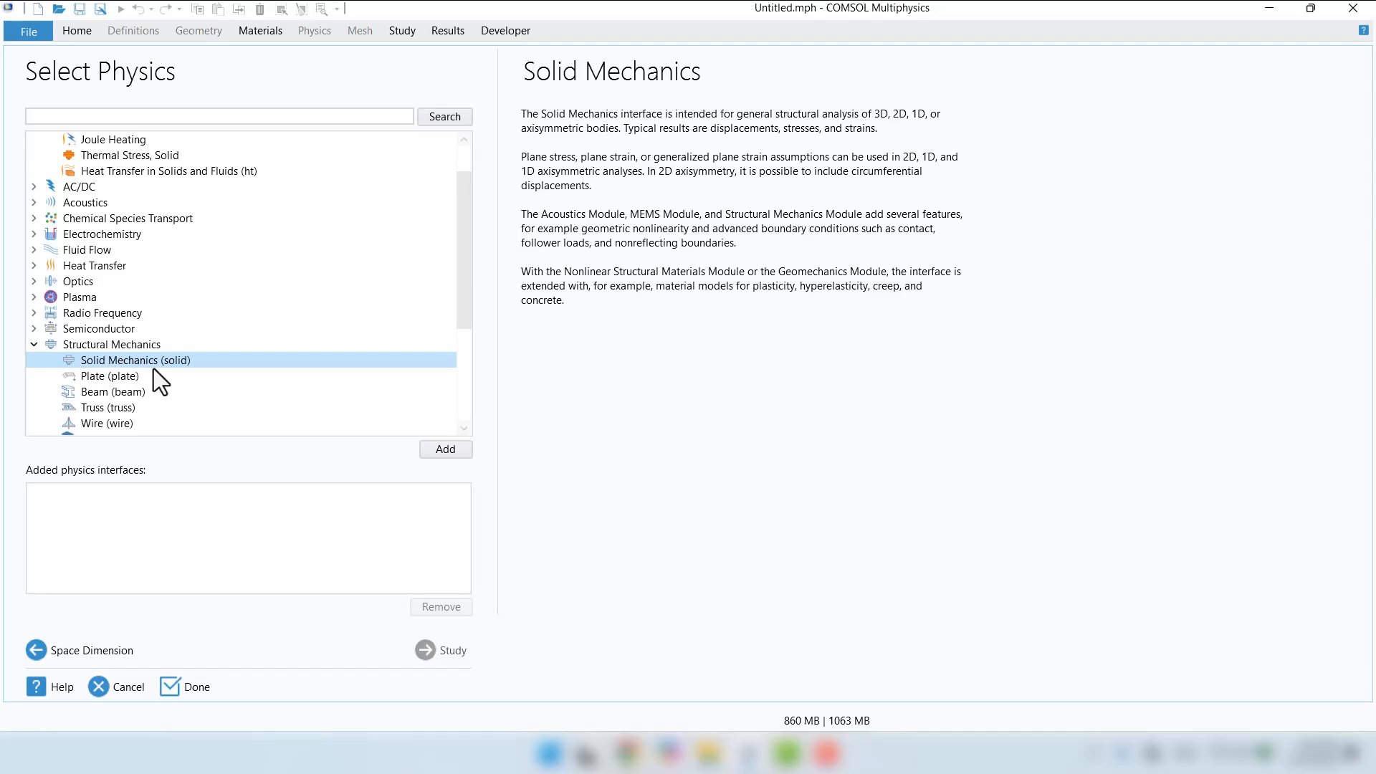
{"action": "left_click", "coordinate": [440, 448]}
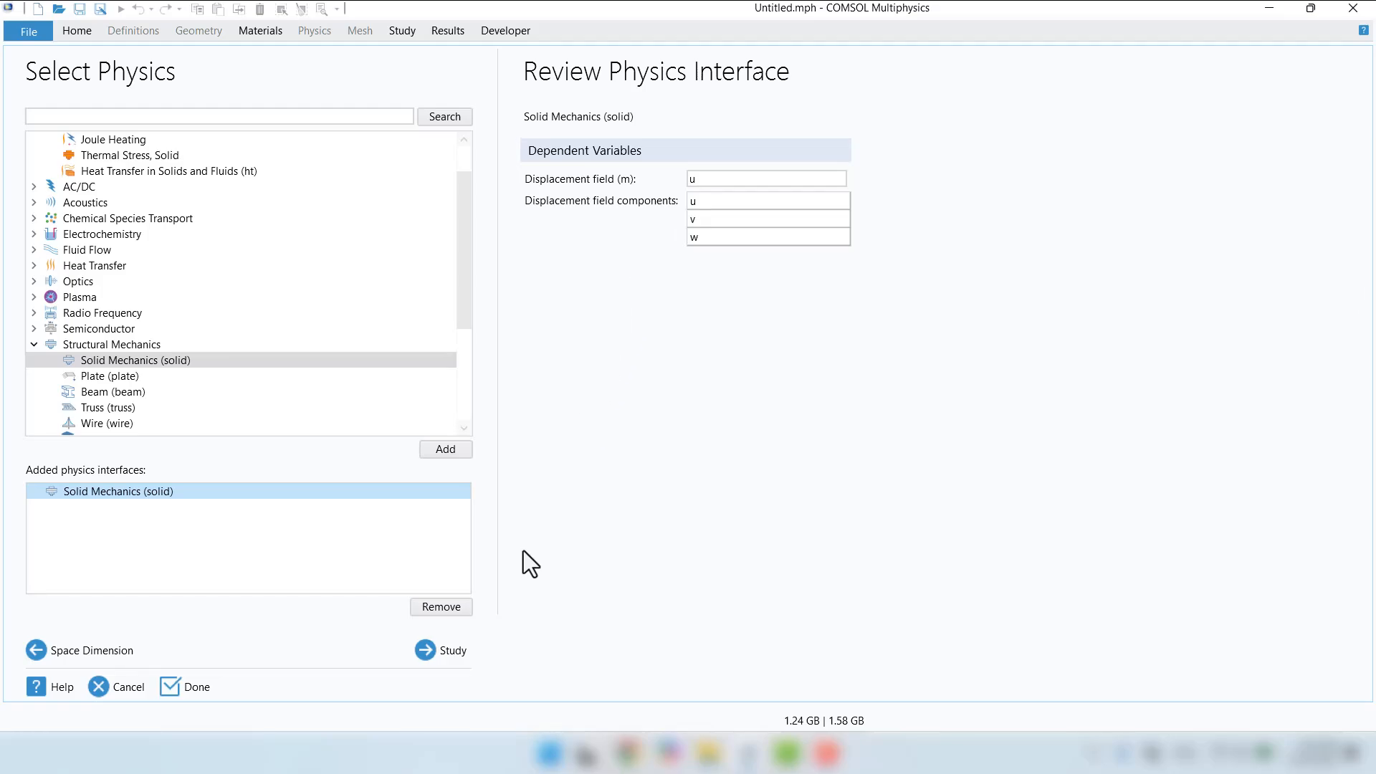
{"action": "left_click", "coordinate": [464, 649]}
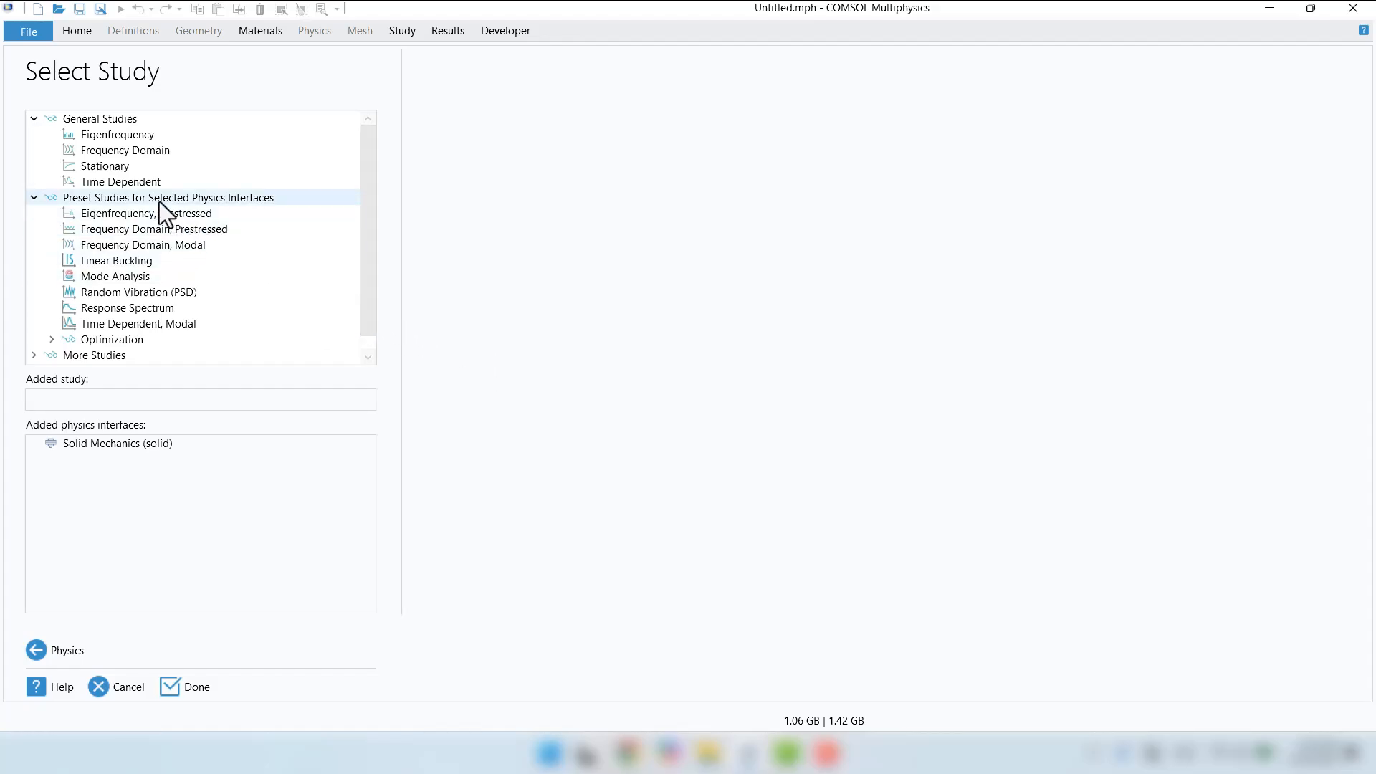
{"action": "left_click", "coordinate": [110, 165]}
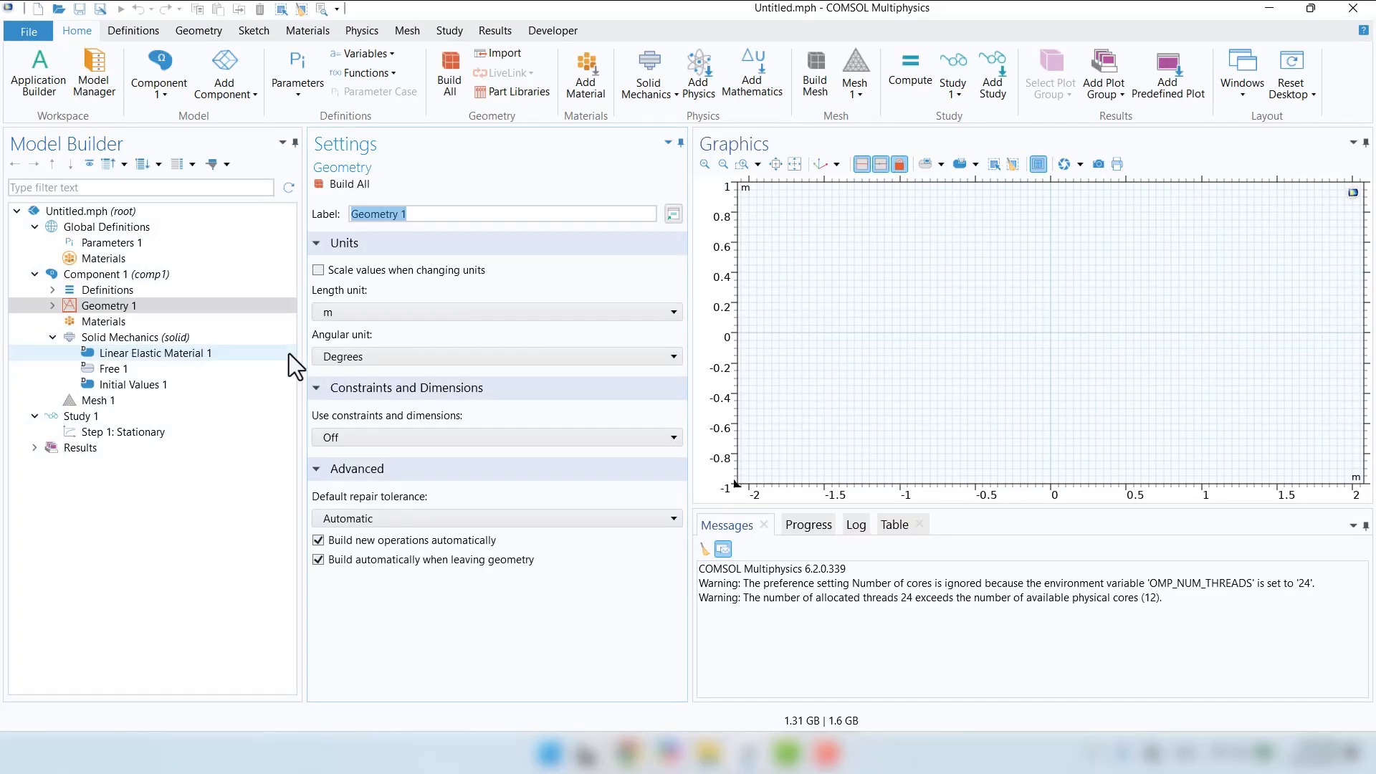
Step: Set the geometry's length unit to mm
{"action": "left_click", "coordinate": [368, 312]}
{"action": "scroll", "coordinate": [369, 312], "scroll_direction": "up", "scroll_amount": 3}
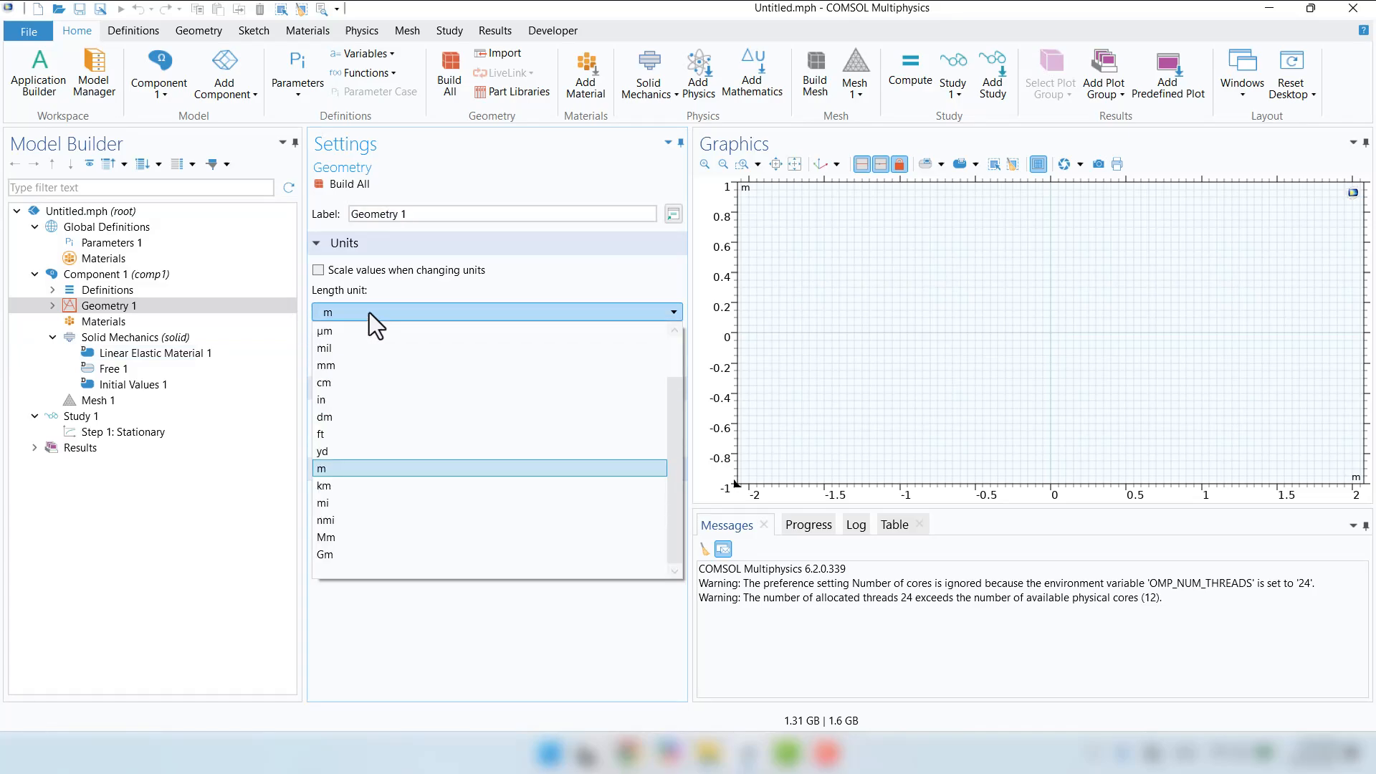
{"action": "left_click", "coordinate": [349, 367]}
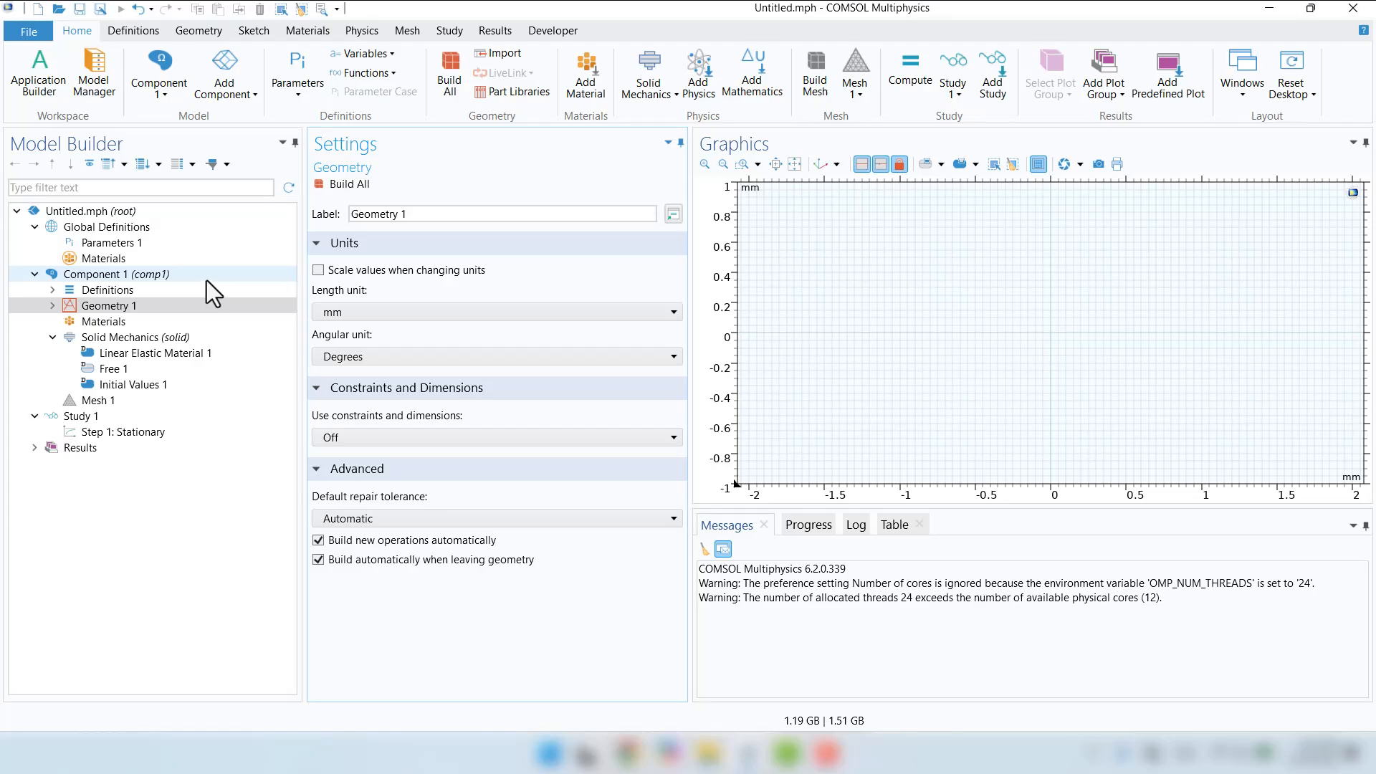
Step: Load the global parameters from the Parameters text file into Parameters 1
{"action": "left_click", "coordinate": [129, 248]}
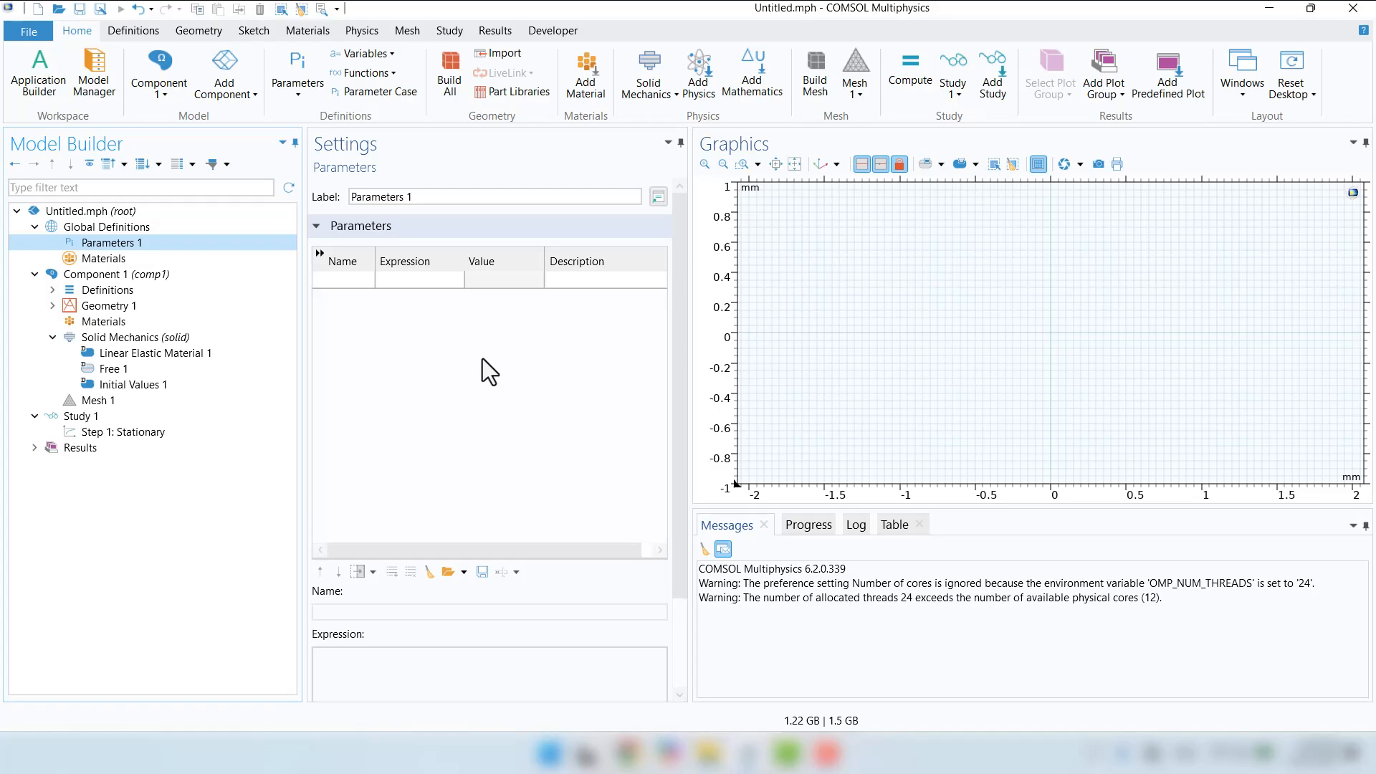
{"action": "left_click", "coordinate": [451, 567]}
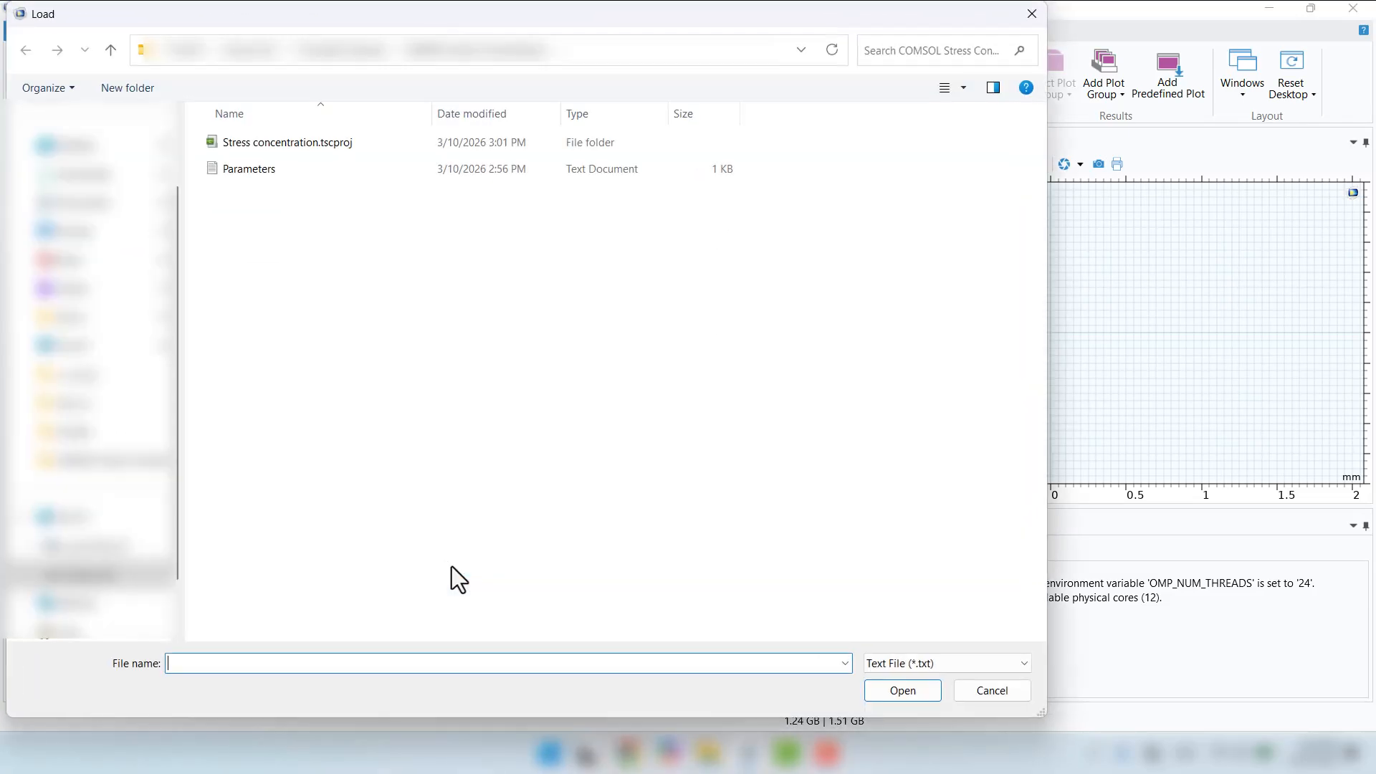
{"action": "left_click", "coordinate": [276, 179]}
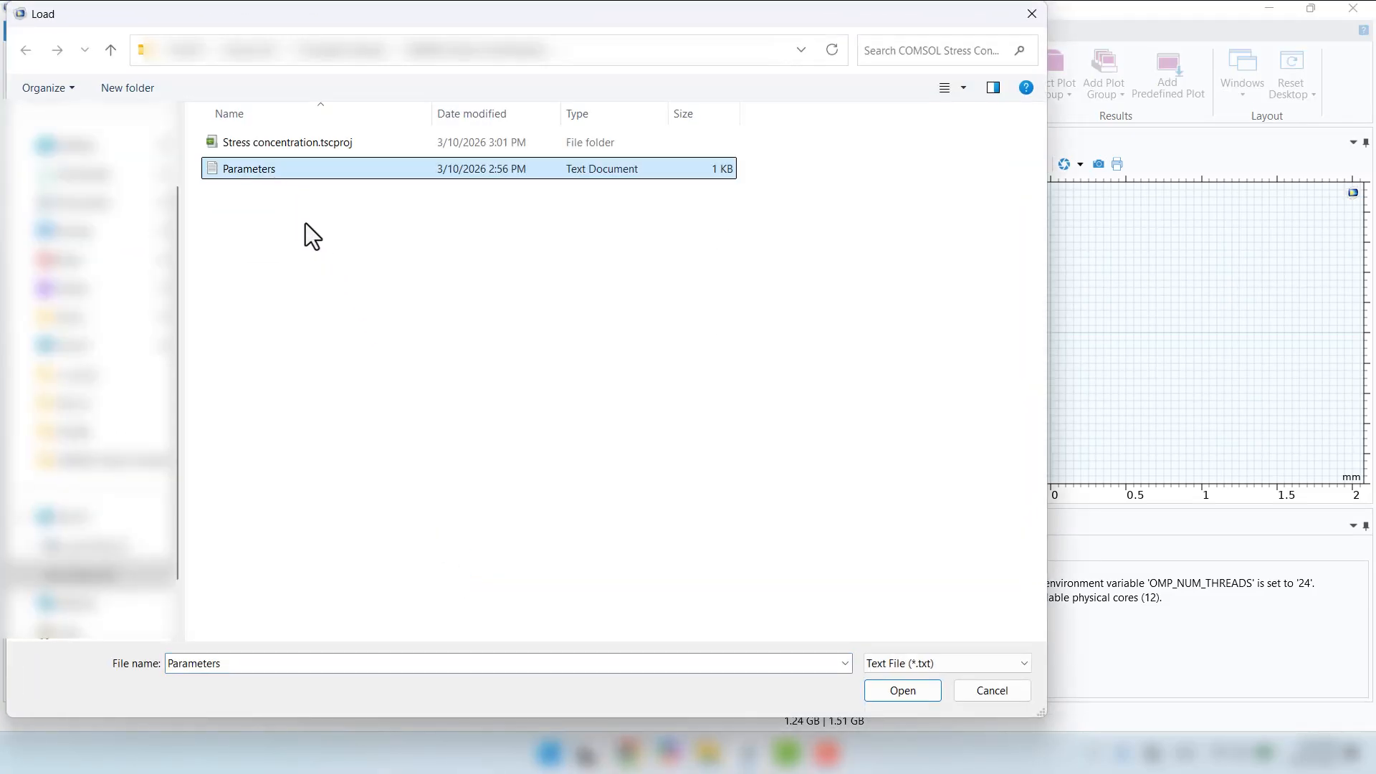
{"action": "left_click", "coordinate": [893, 699]}
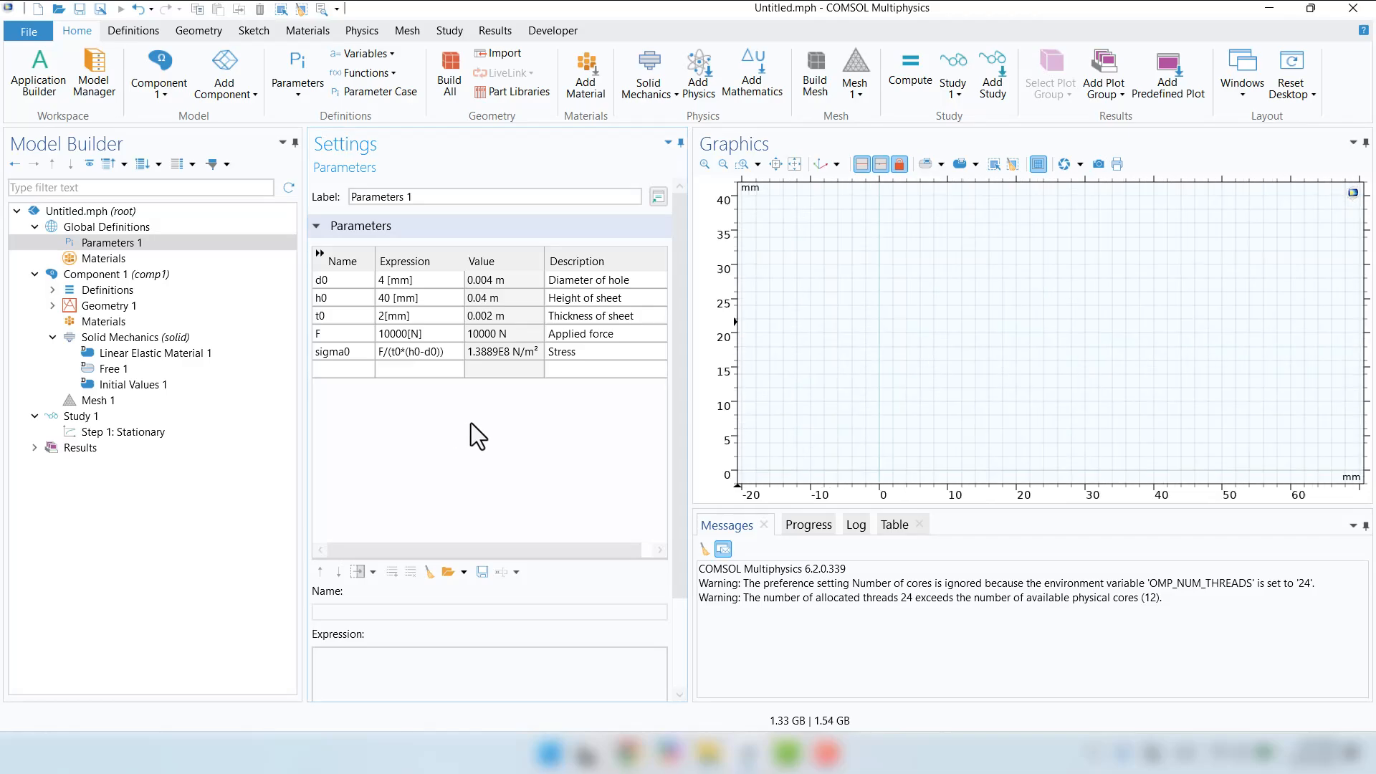
Step: Build a solid rectangle for the sheet, 100 mm wide and h0 high, with its corner at the origin
{"action": "right_click", "coordinate": [105, 308]}
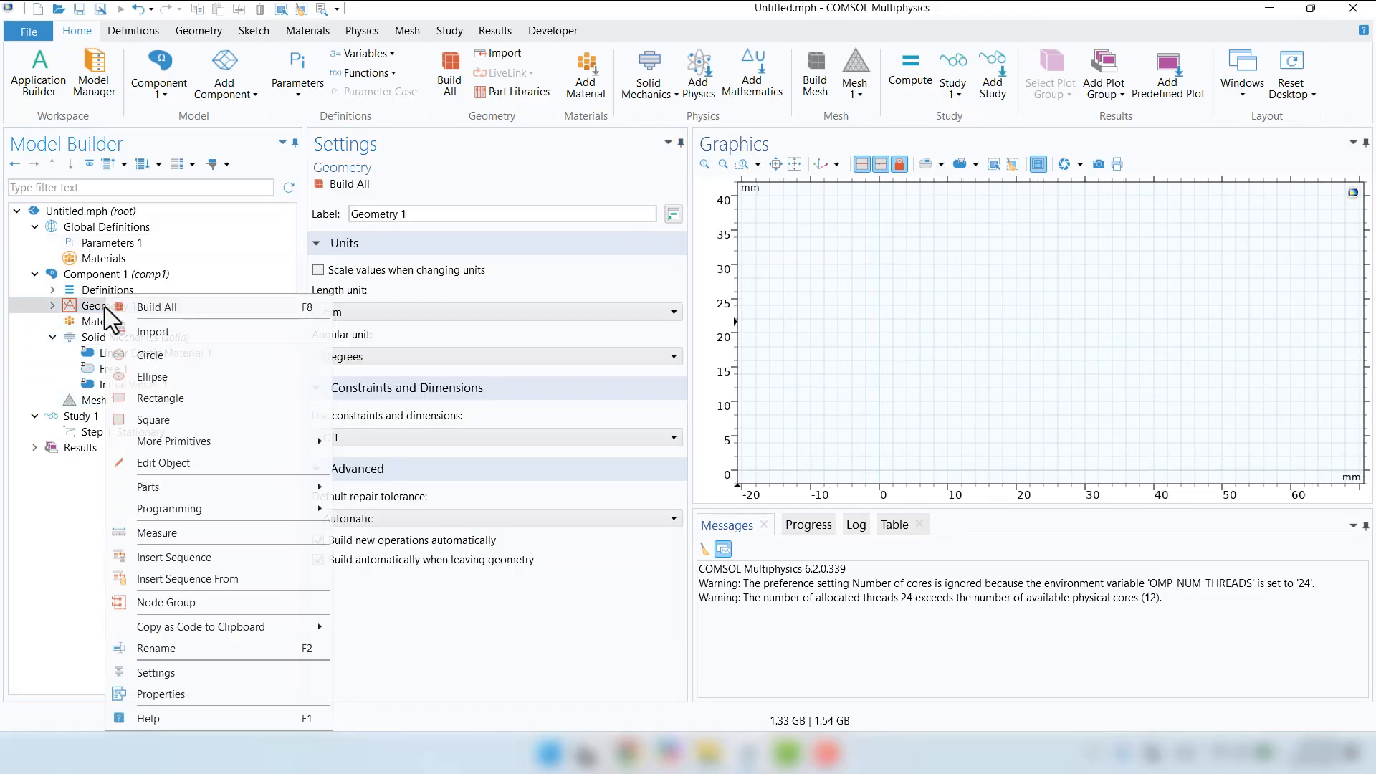
{"action": "left_click", "coordinate": [149, 397]}
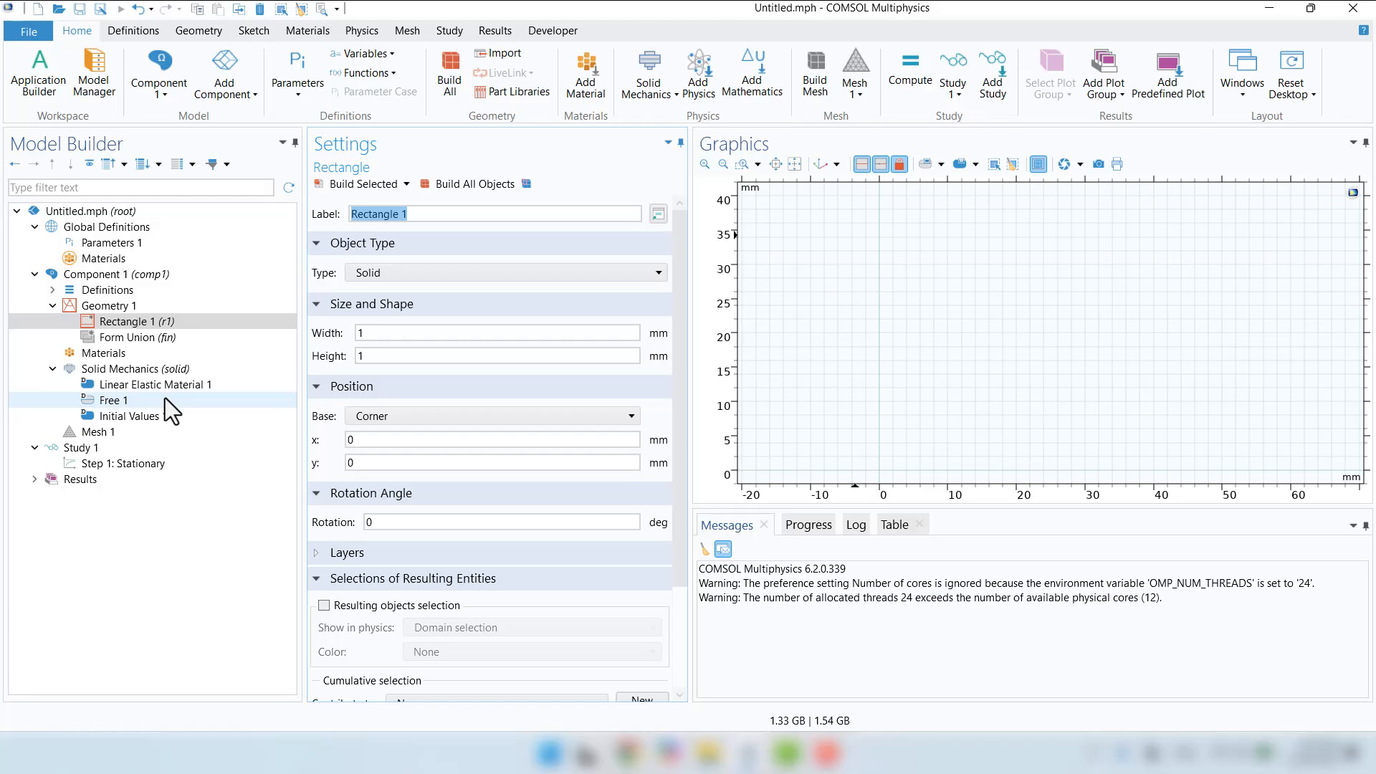
{"action": "left_click", "coordinate": [198, 31]}
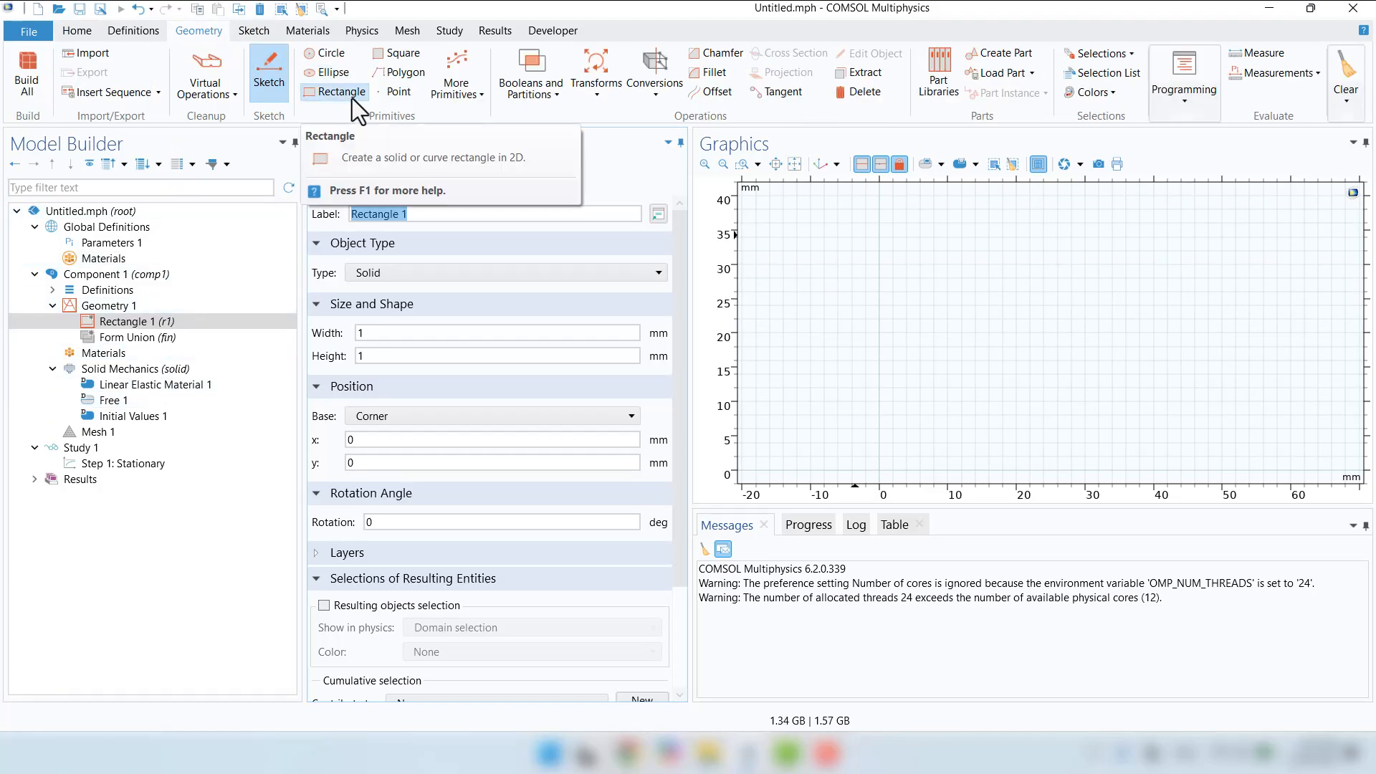
{"action": "left_click", "coordinate": [370, 332]}
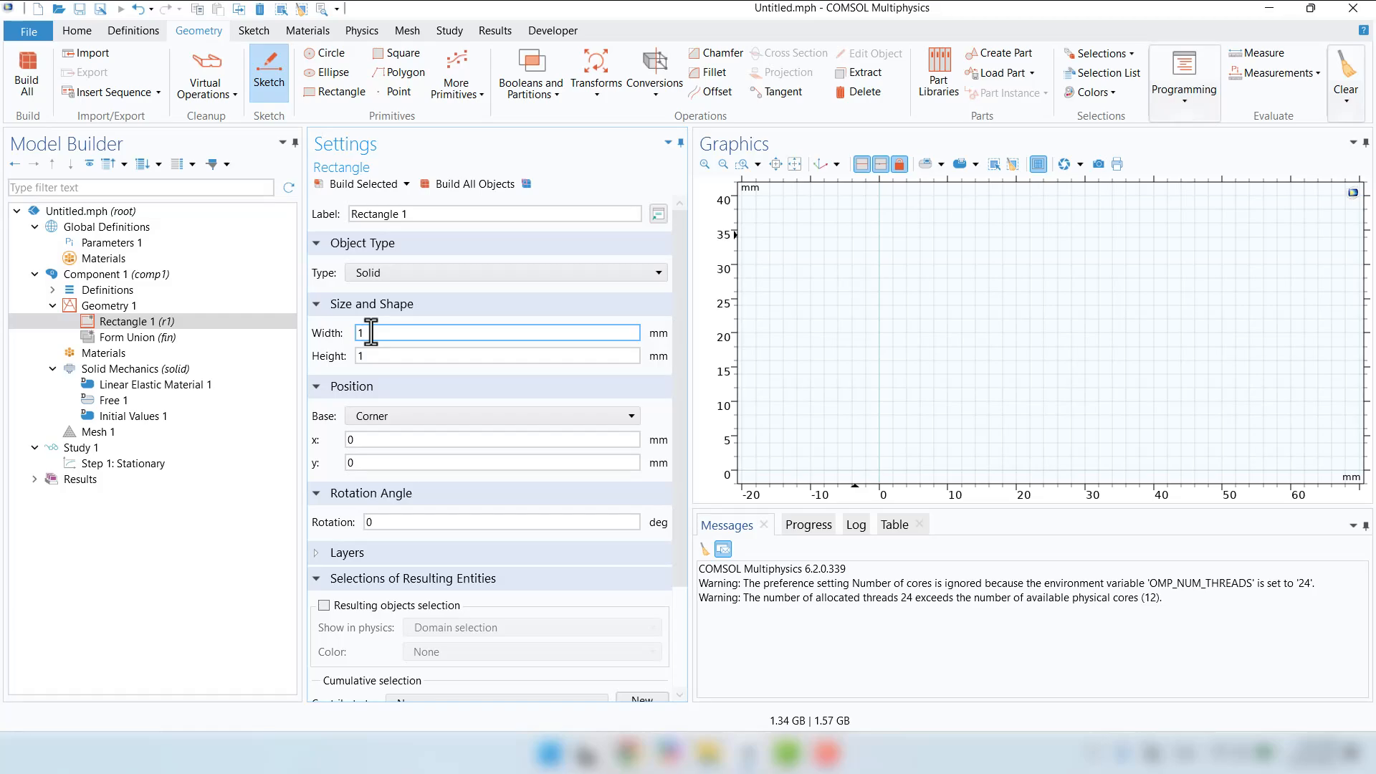
{"action": "type", "text": "0"}
{"action": "double_click", "coordinate": [376, 355]}
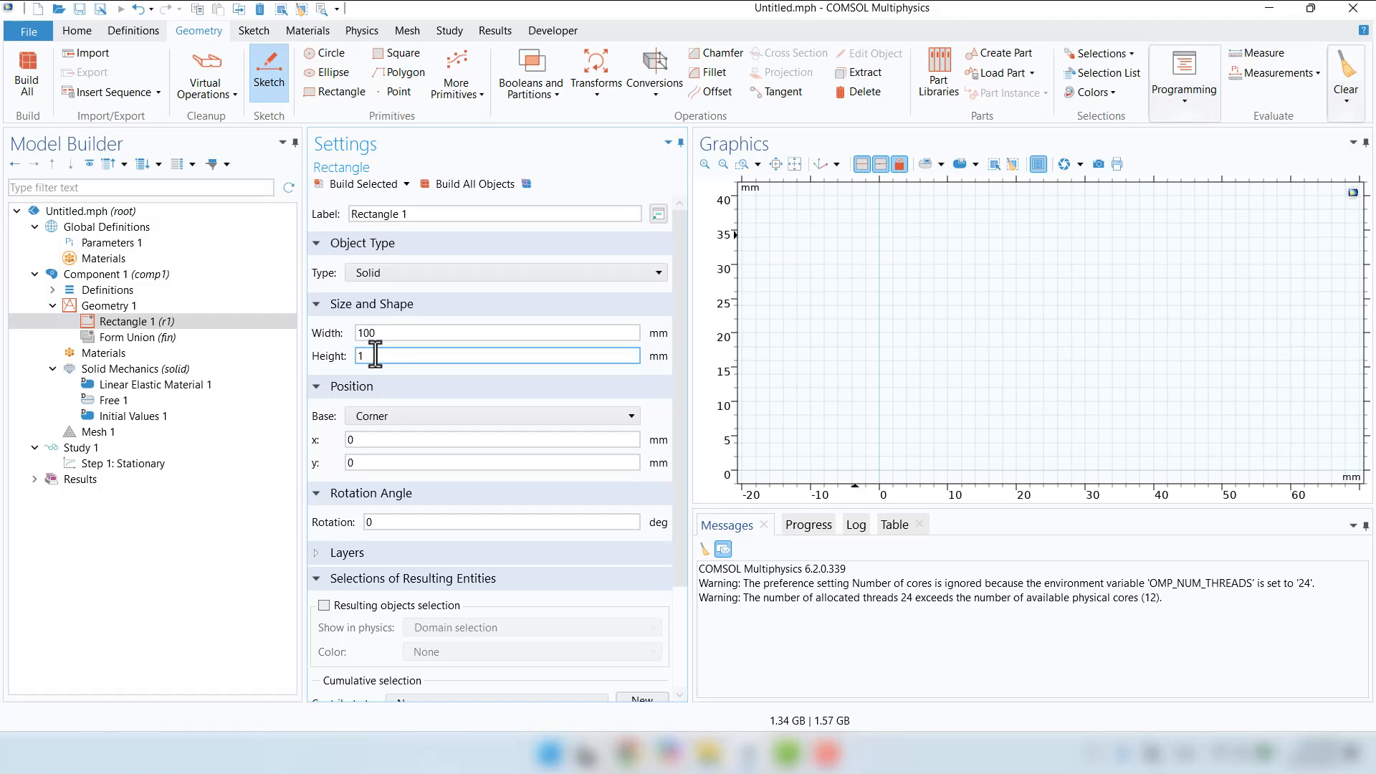
{"action": "type", "text": "h0"}
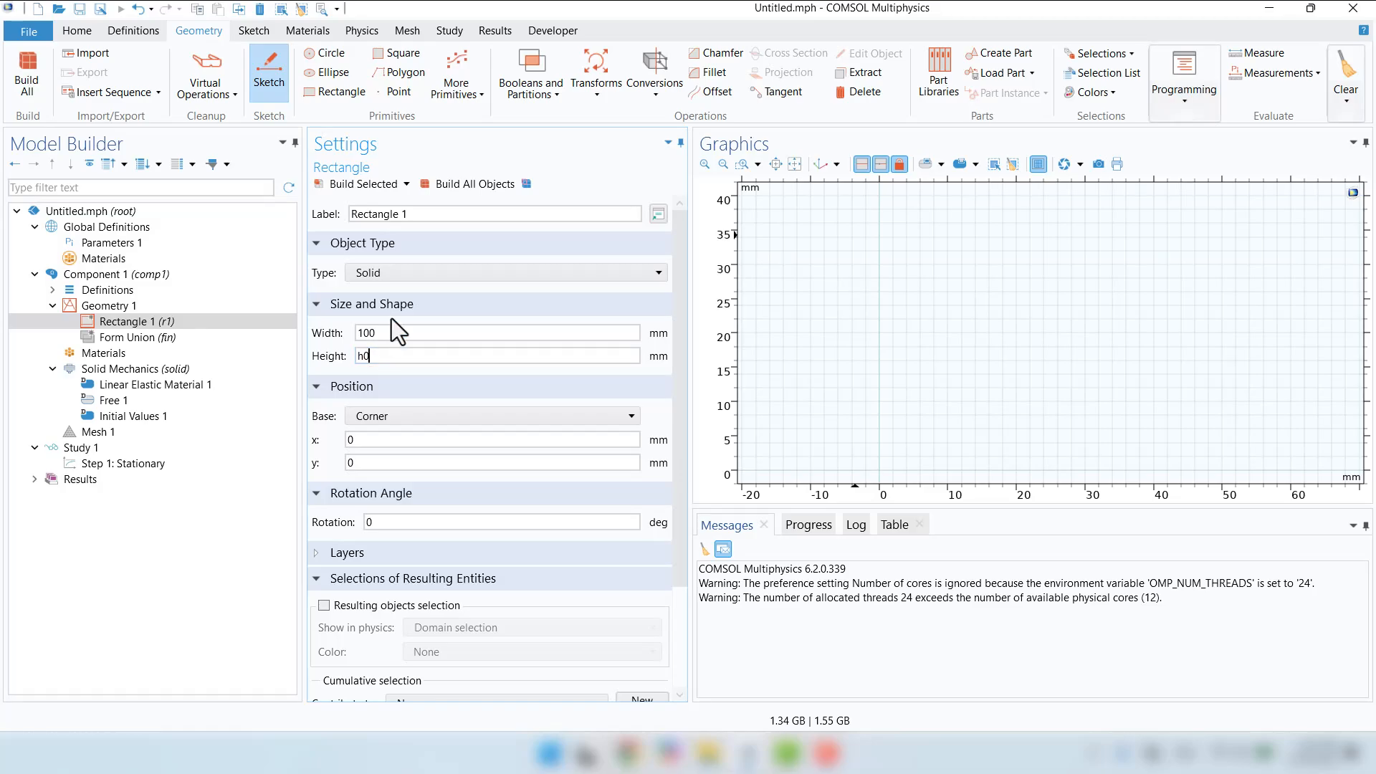
{"action": "left_click", "coordinate": [466, 187]}
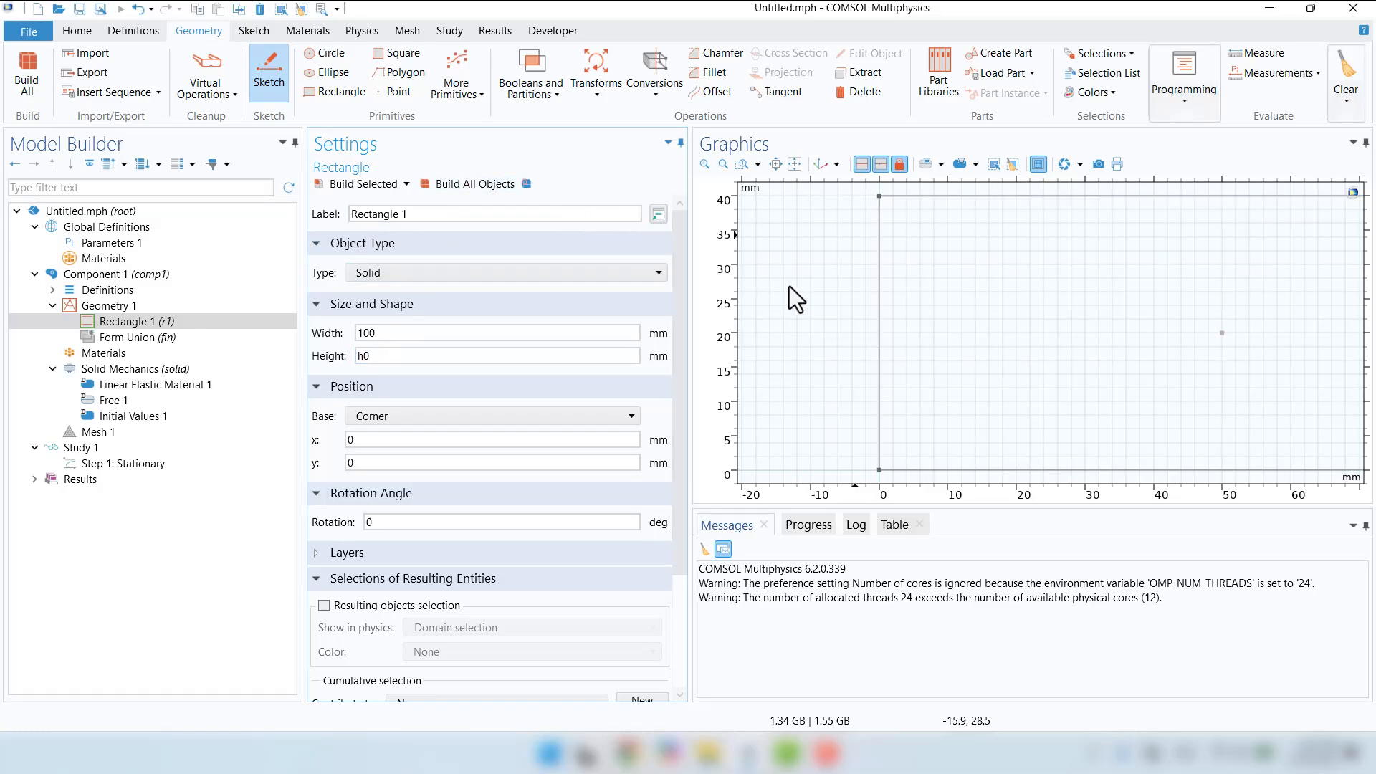
{"action": "left_click", "coordinate": [794, 164]}
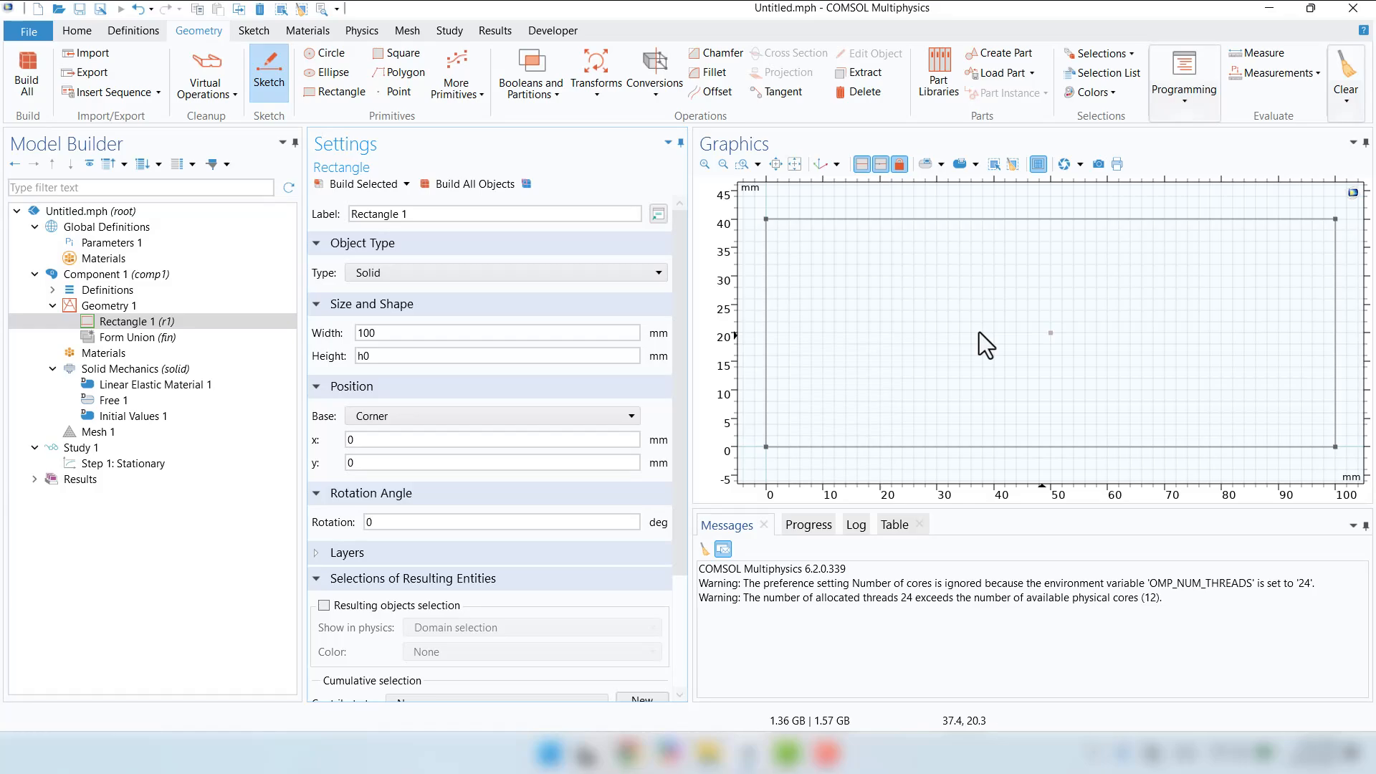
Step: Build a circle of radius d0/2 for the hole, centred at x 50 mm and y 20 mm
{"action": "right_click", "coordinate": [115, 307]}
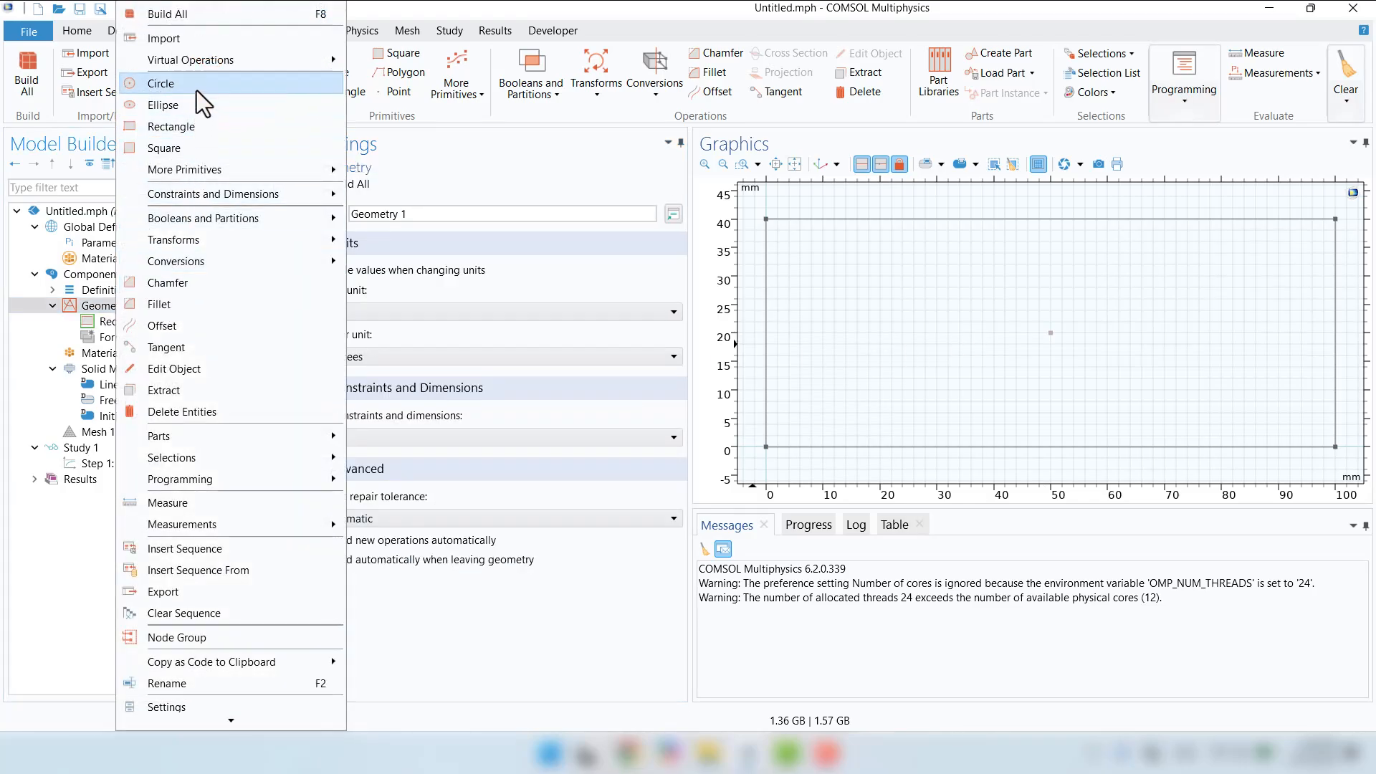
{"action": "left_click", "coordinate": [196, 89]}
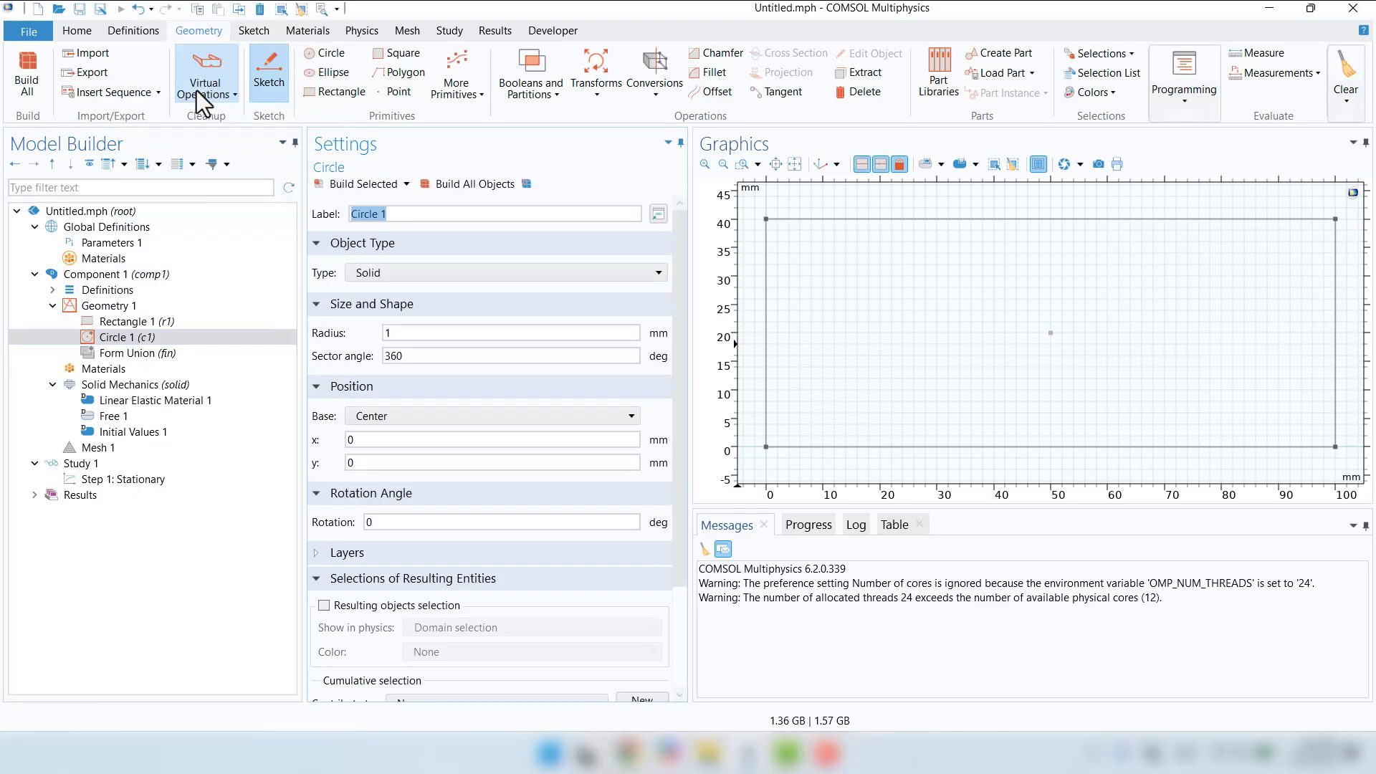
{"action": "double_click", "coordinate": [426, 333]}
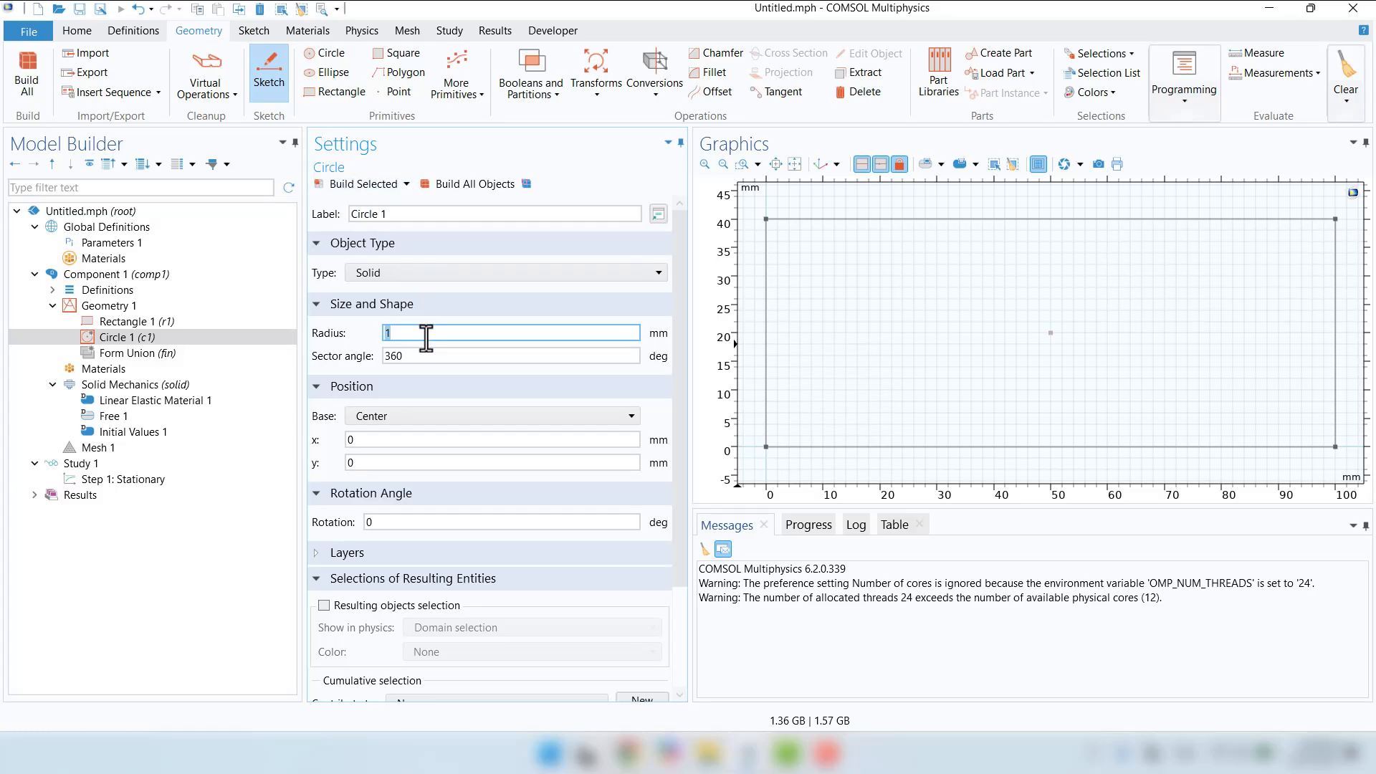
{"action": "type", "text": "d0/2"}
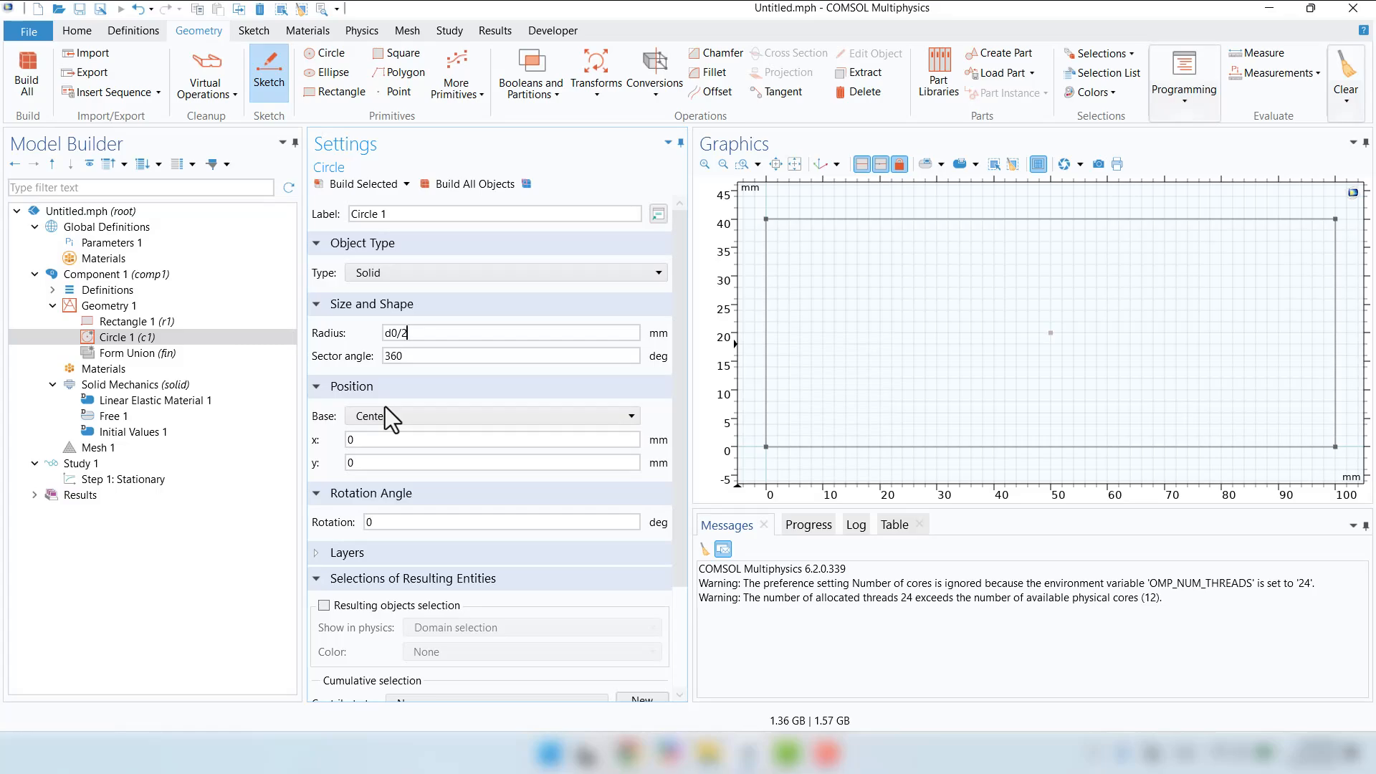
{"action": "double_click", "coordinate": [395, 444]}
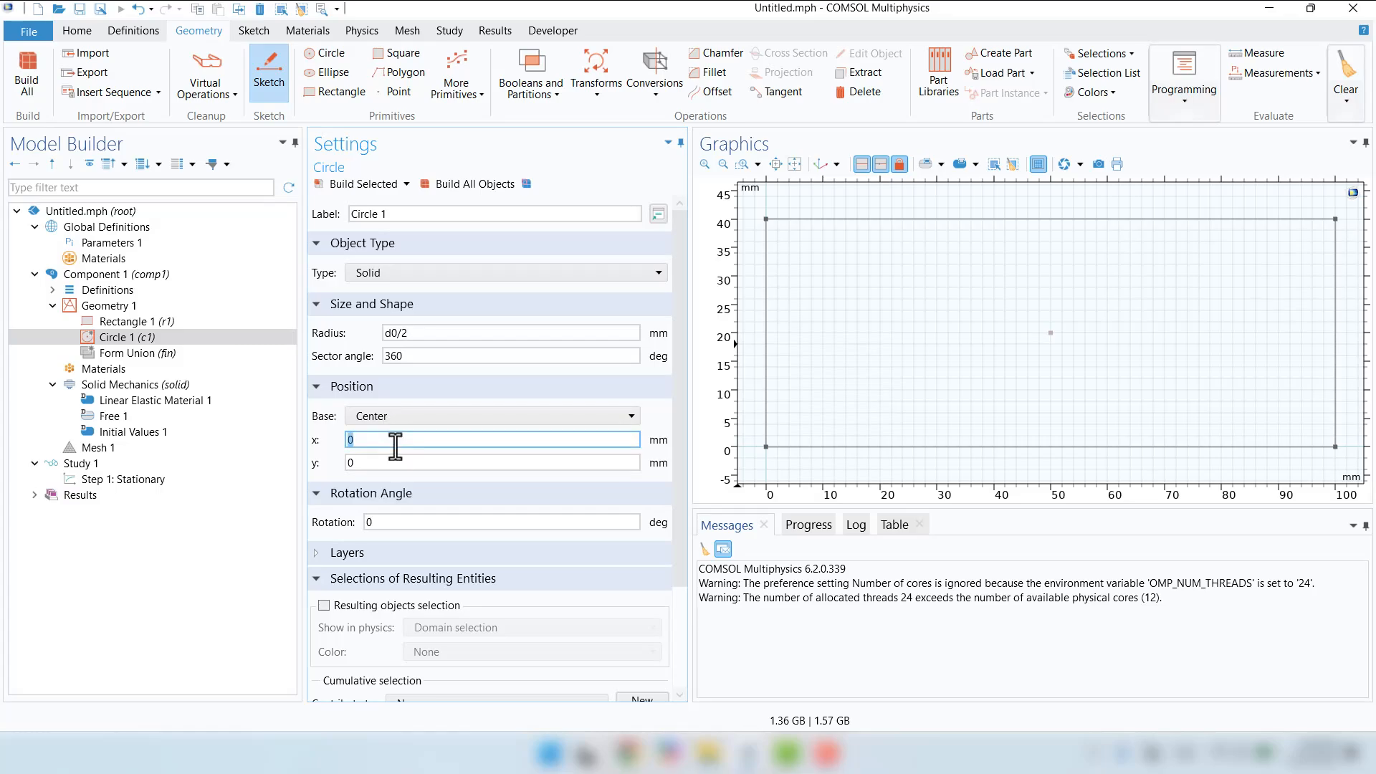
{"action": "type", "text": "50"}
{"action": "double_click", "coordinate": [398, 460]}
{"action": "type", "text": "20"}
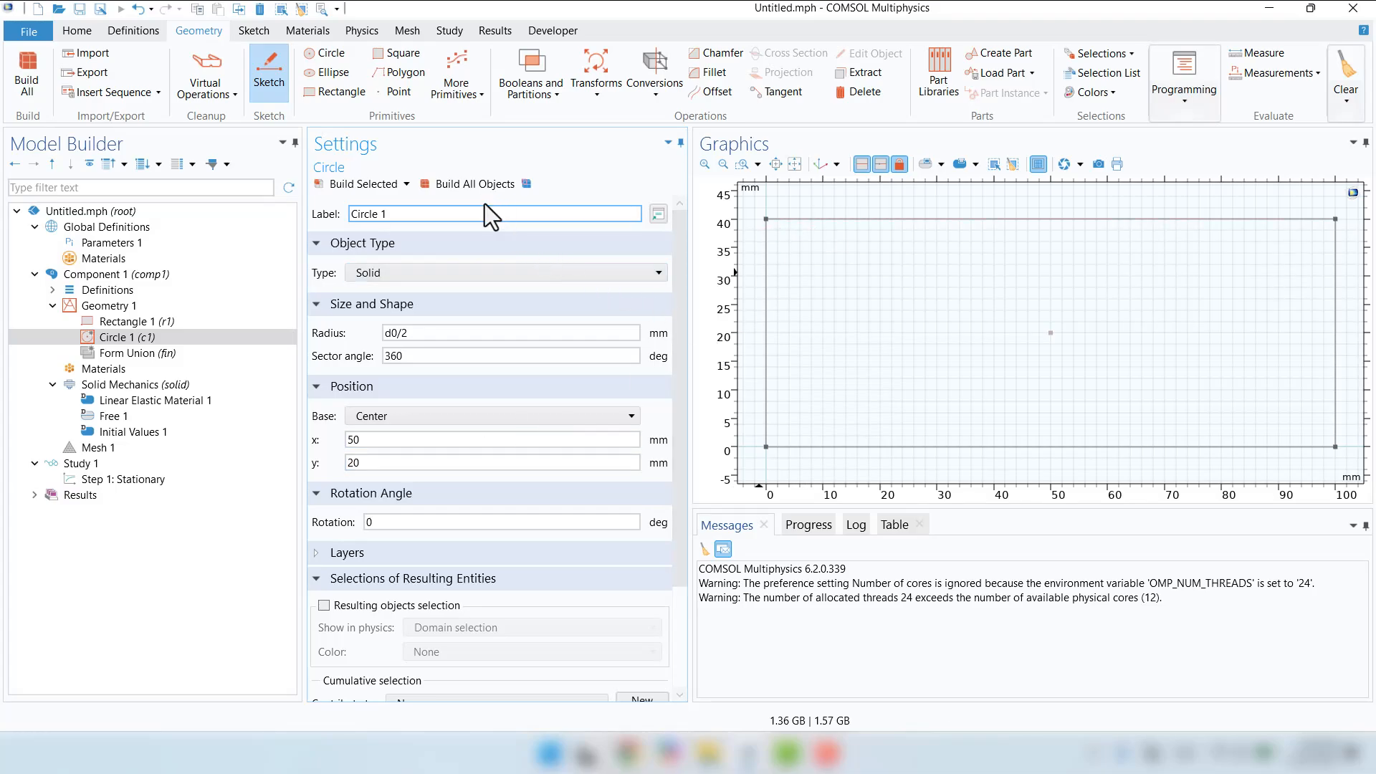
{"action": "left_click", "coordinate": [474, 185]}
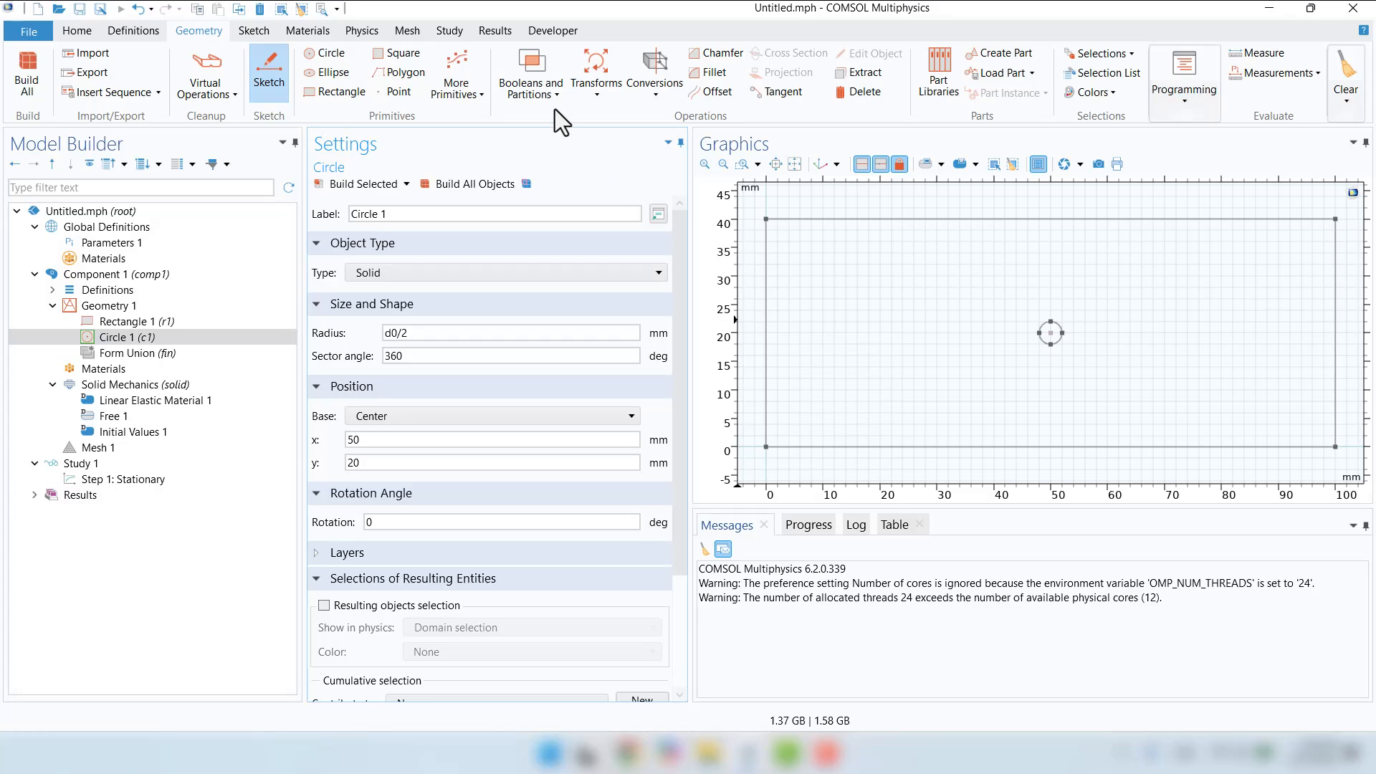
Step: Subtract the circle from the rectangle with a Difference operation and build the geometry
{"action": "left_click", "coordinate": [531, 91]}
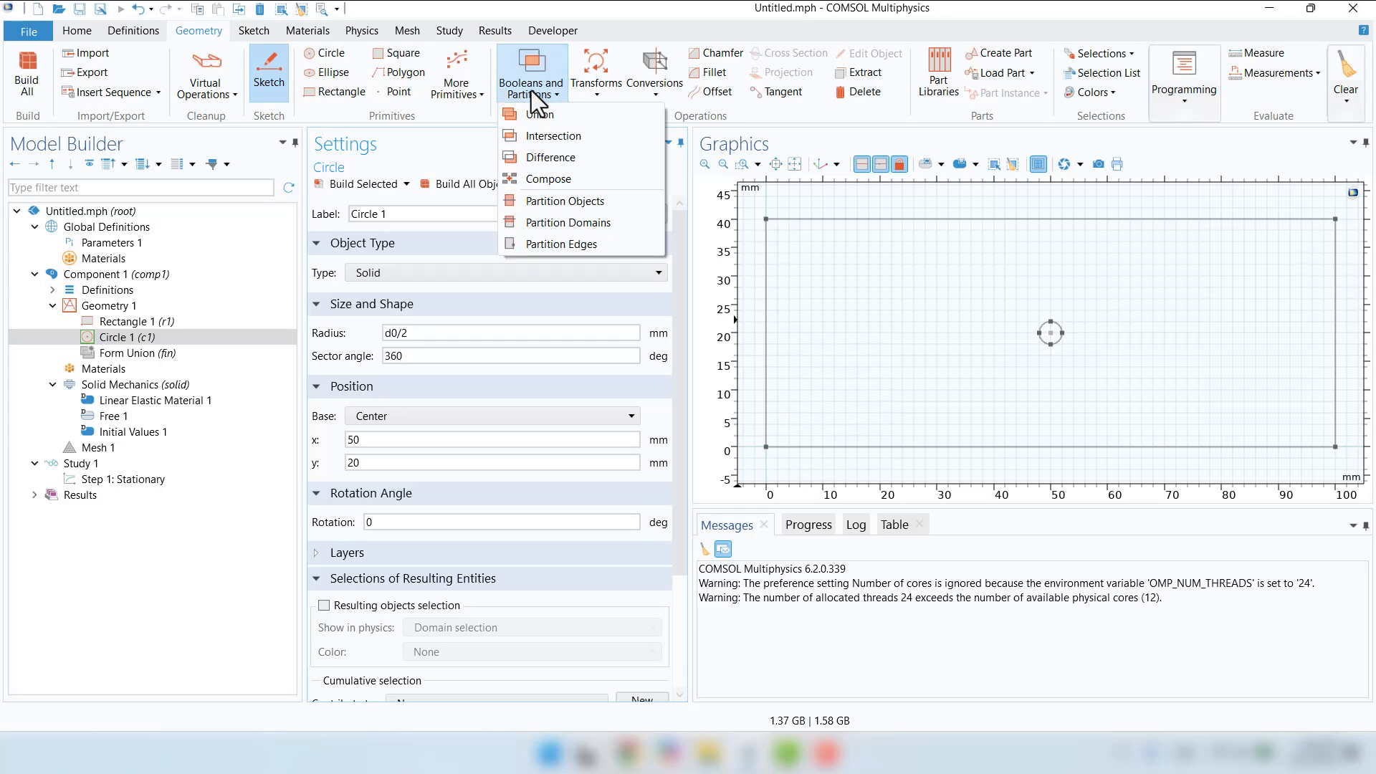
{"action": "left_click", "coordinate": [532, 157]}
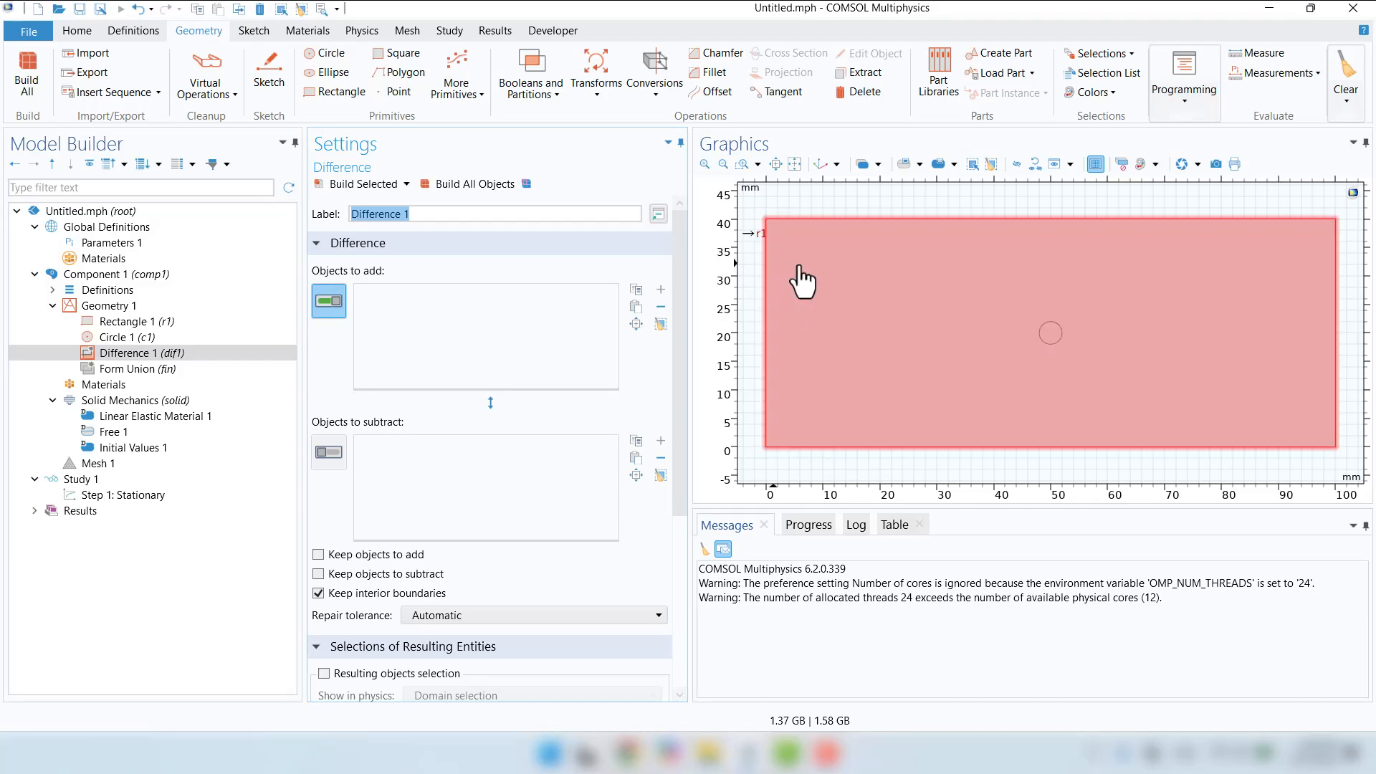
{"action": "left_click", "coordinate": [796, 267]}
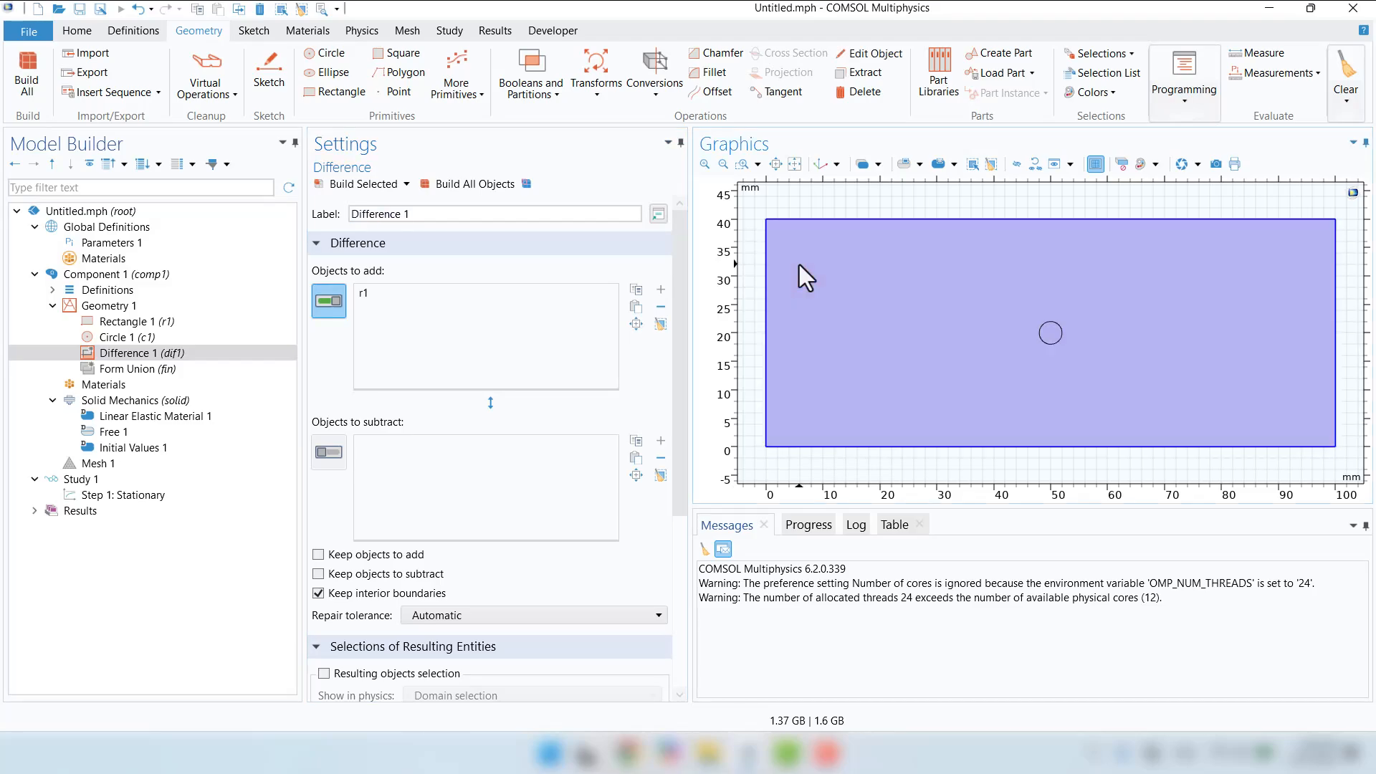
{"action": "left_click", "coordinate": [329, 452]}
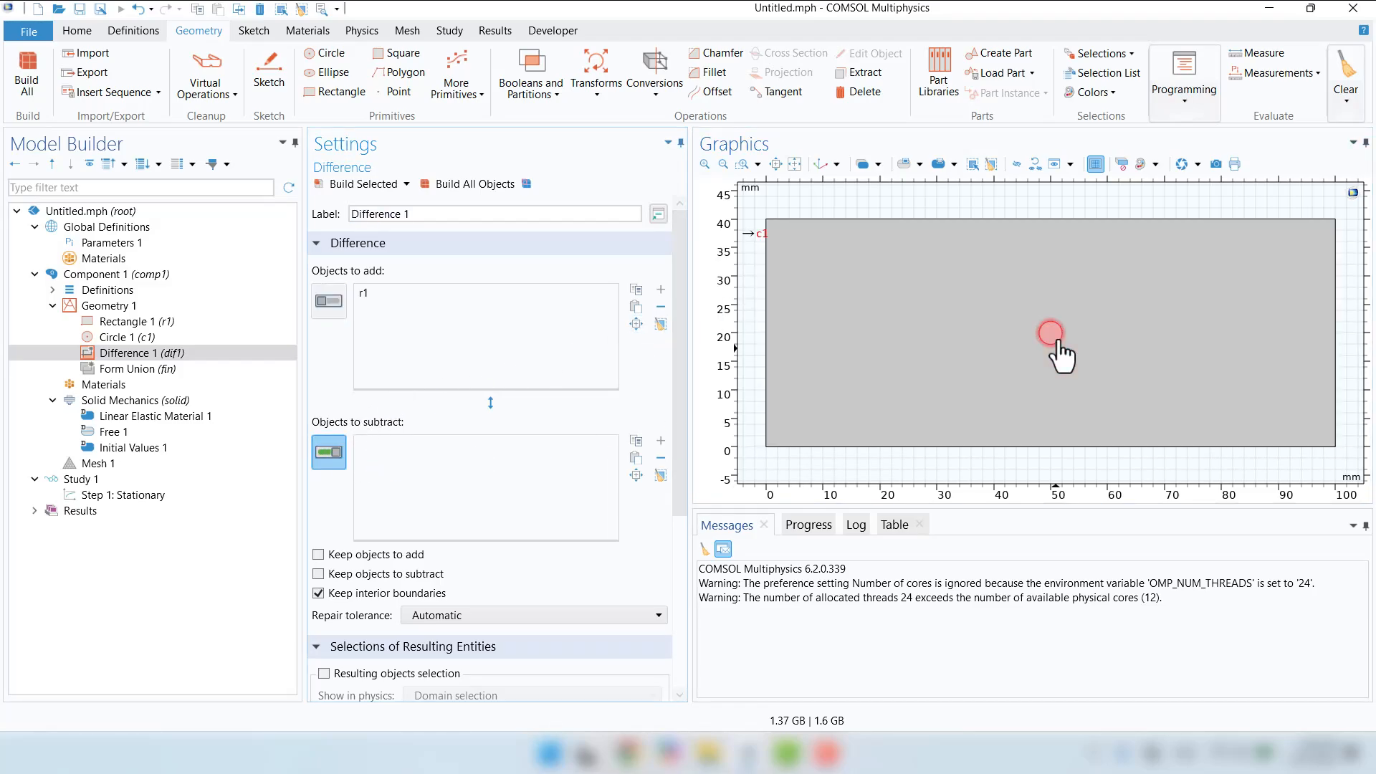
{"action": "left_click", "coordinate": [1058, 340]}
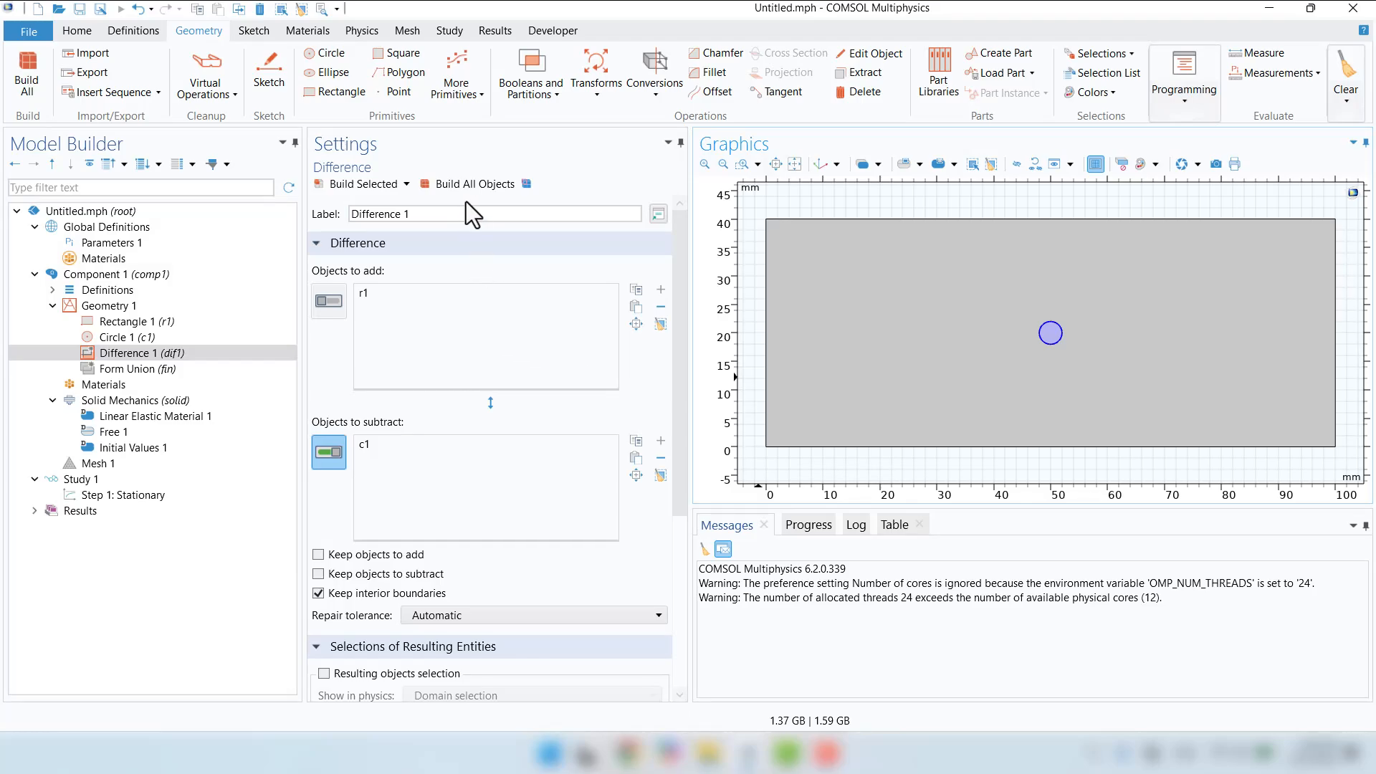
{"action": "left_click", "coordinate": [466, 186]}
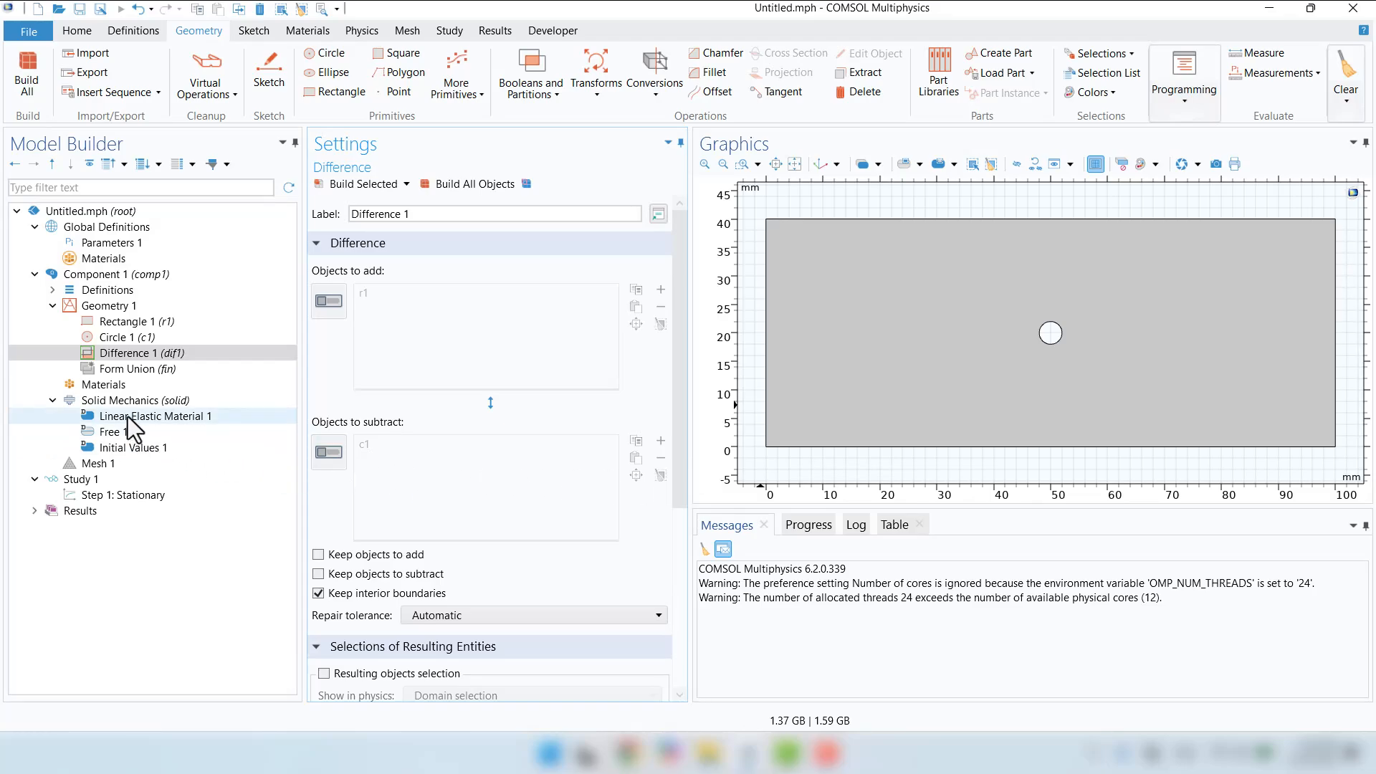
Step: Reduce the sheet rectangle to a quarter model with width 50 mm and height h0/2, and rebuild the geometry
{"action": "left_click", "coordinate": [127, 321]}
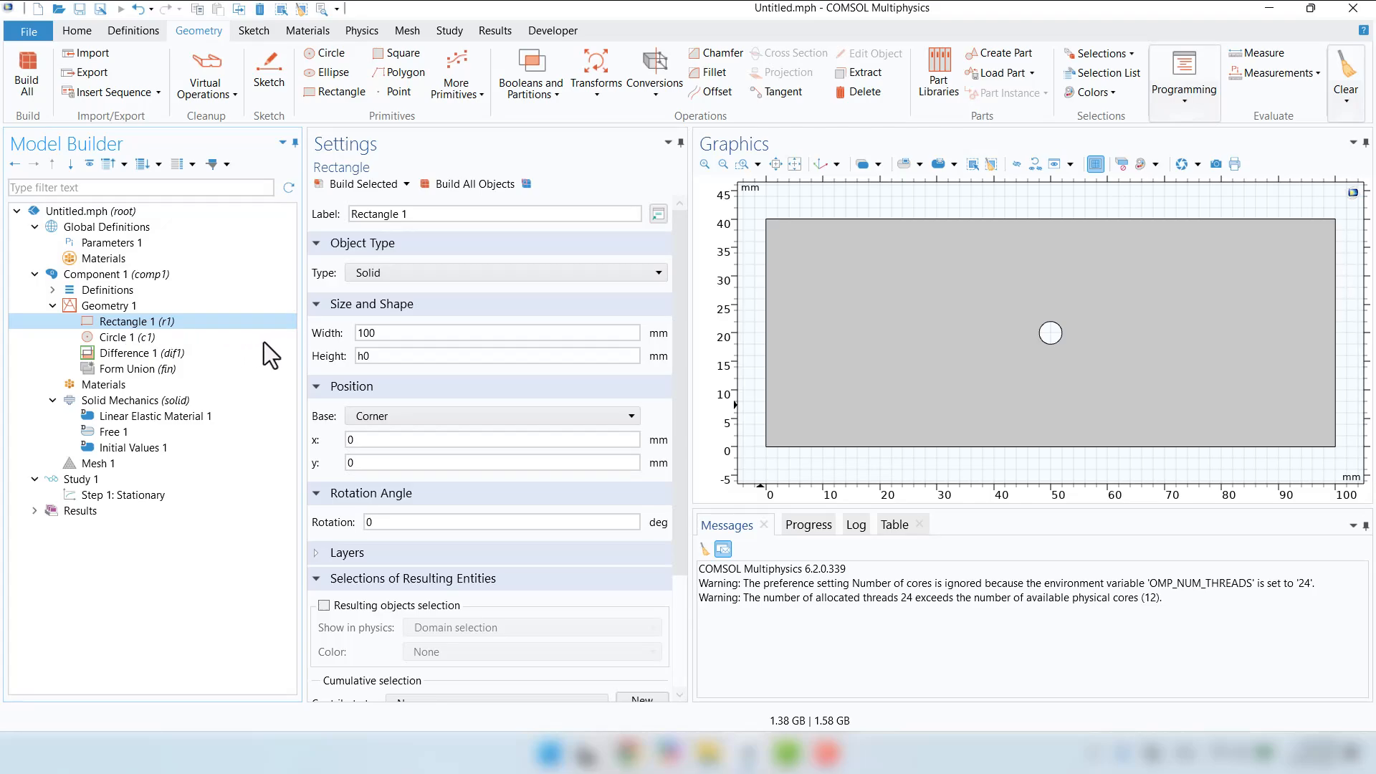
{"action": "double_click", "coordinate": [435, 332]}
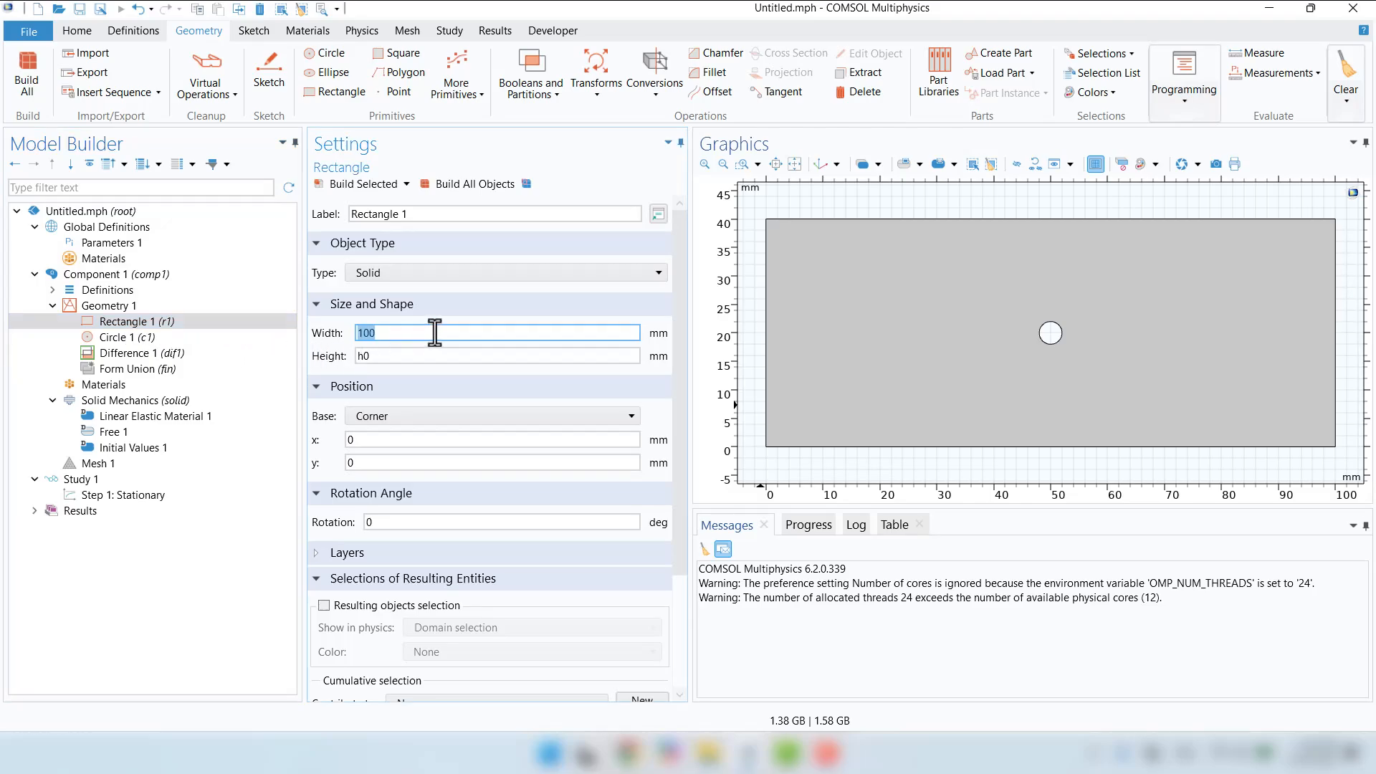
{"action": "type", "text": "50"}
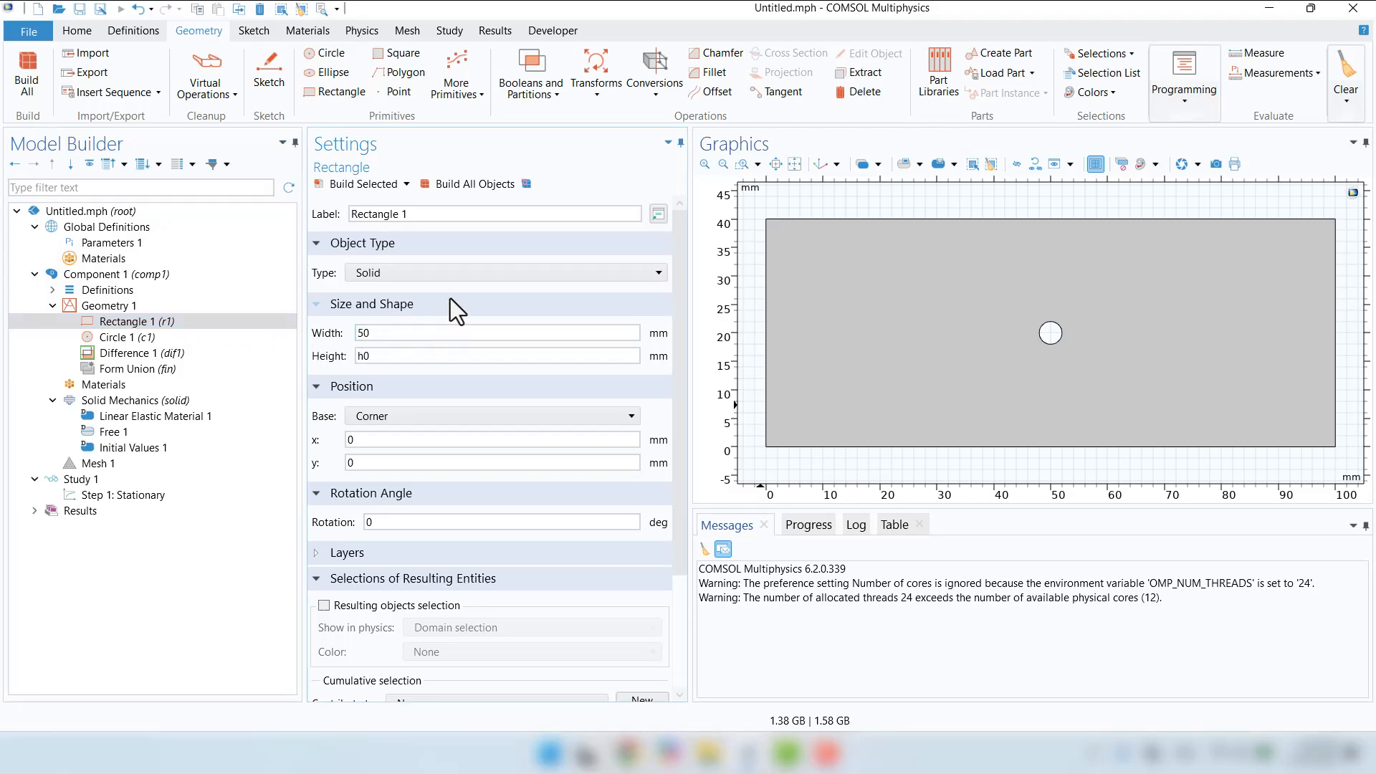
{"action": "left_click", "coordinate": [460, 187]}
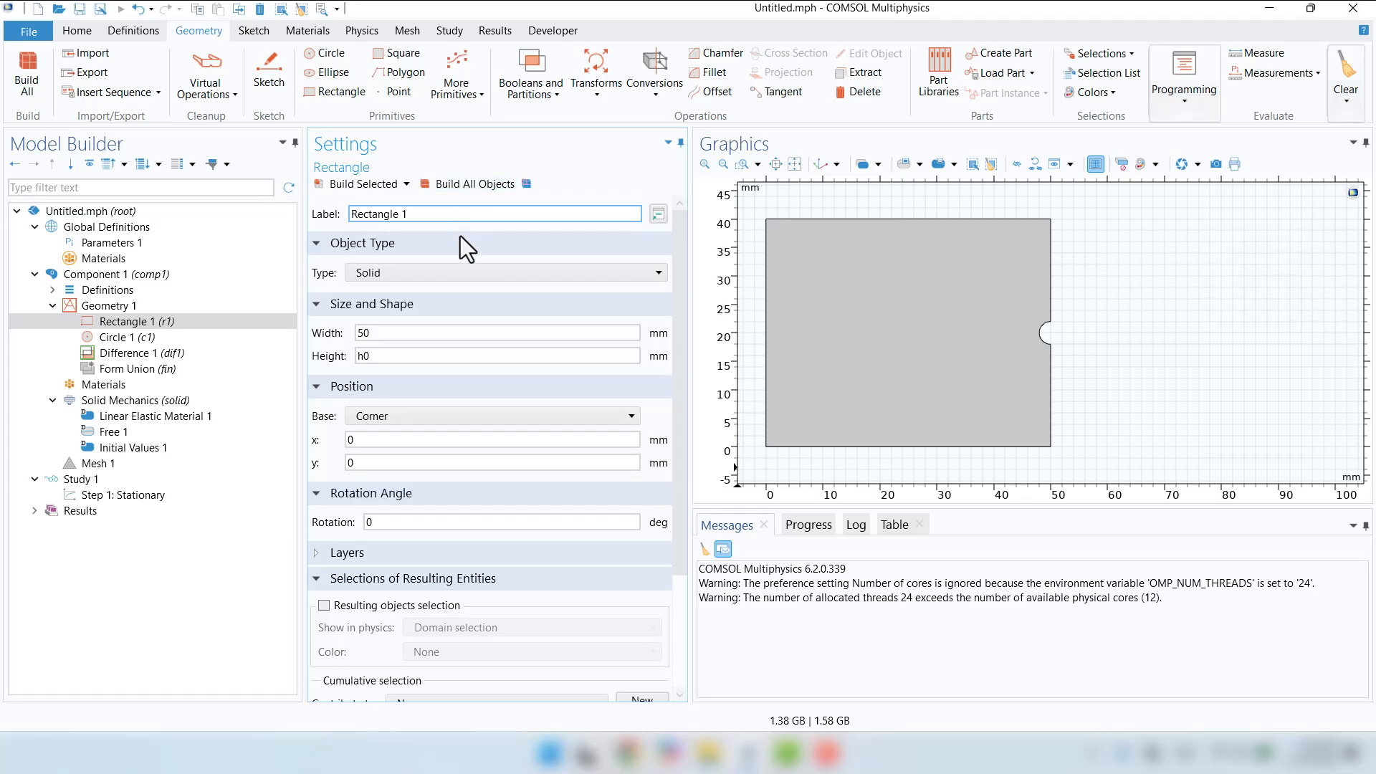
{"action": "type", "text": "/2"}
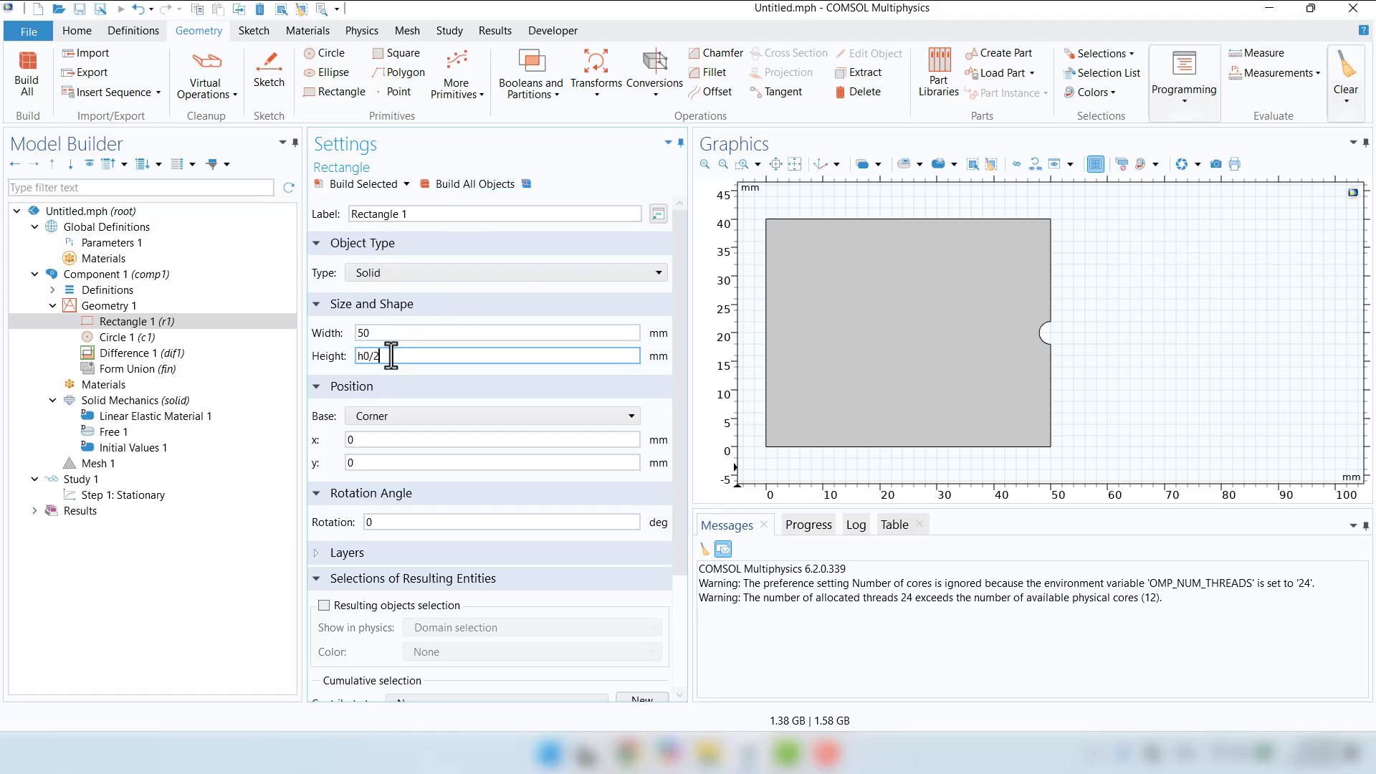
{"action": "left_click", "coordinate": [453, 184]}
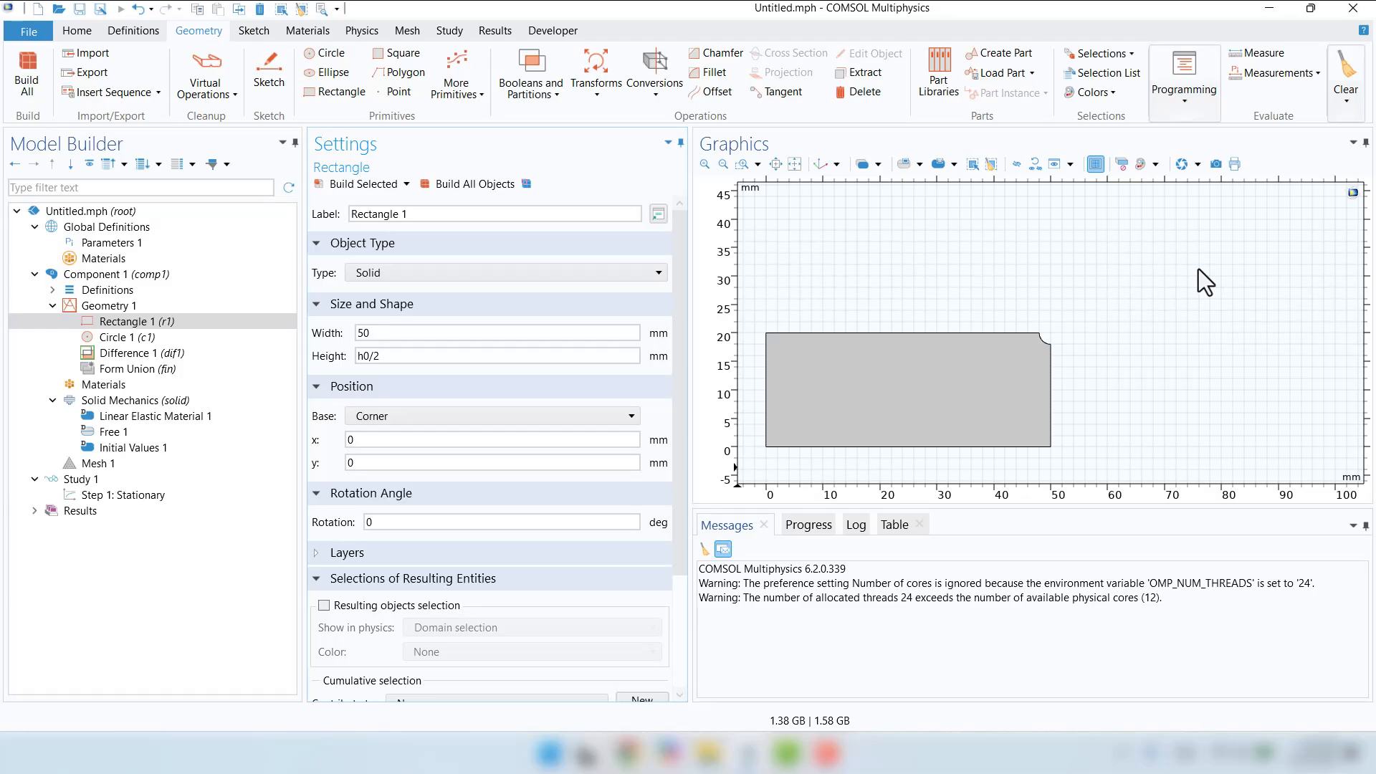
Step: Add a blank material to the component with Young's modulus 200e9 Pa, Poisson's ratio 0.3 and density 7800 kg/m³
{"action": "right_click", "coordinate": [79, 387]}
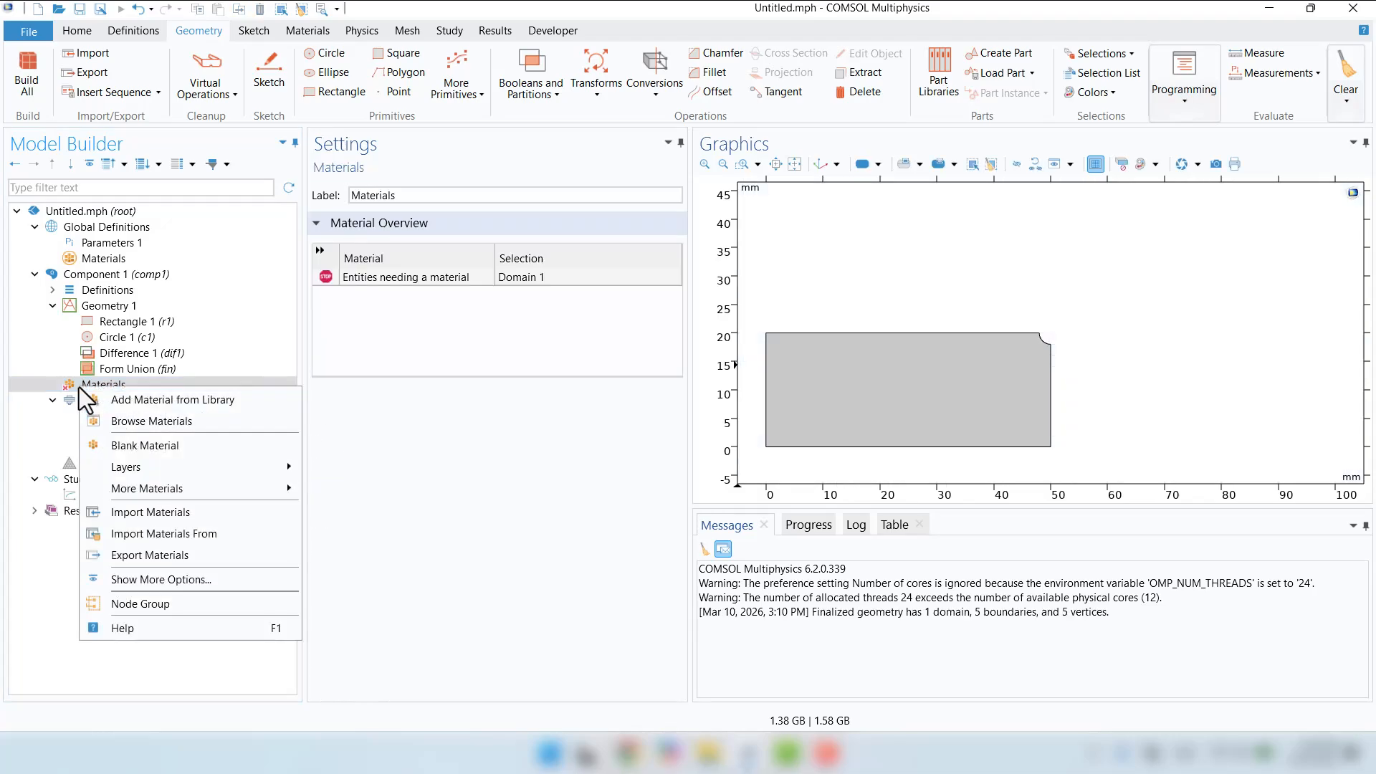
{"action": "left_click", "coordinate": [141, 445]}
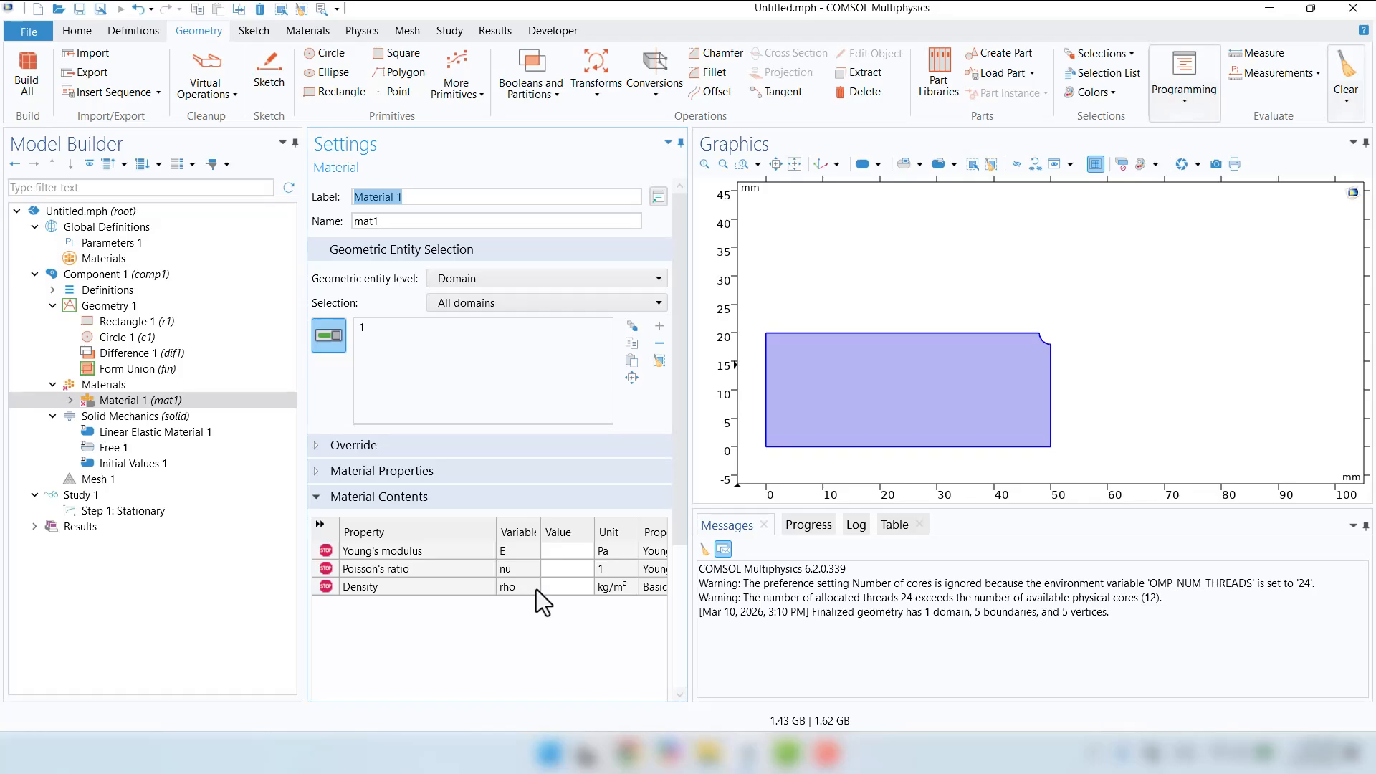
{"action": "left_click", "coordinate": [565, 553]}
{"action": "type", "text": "2"}
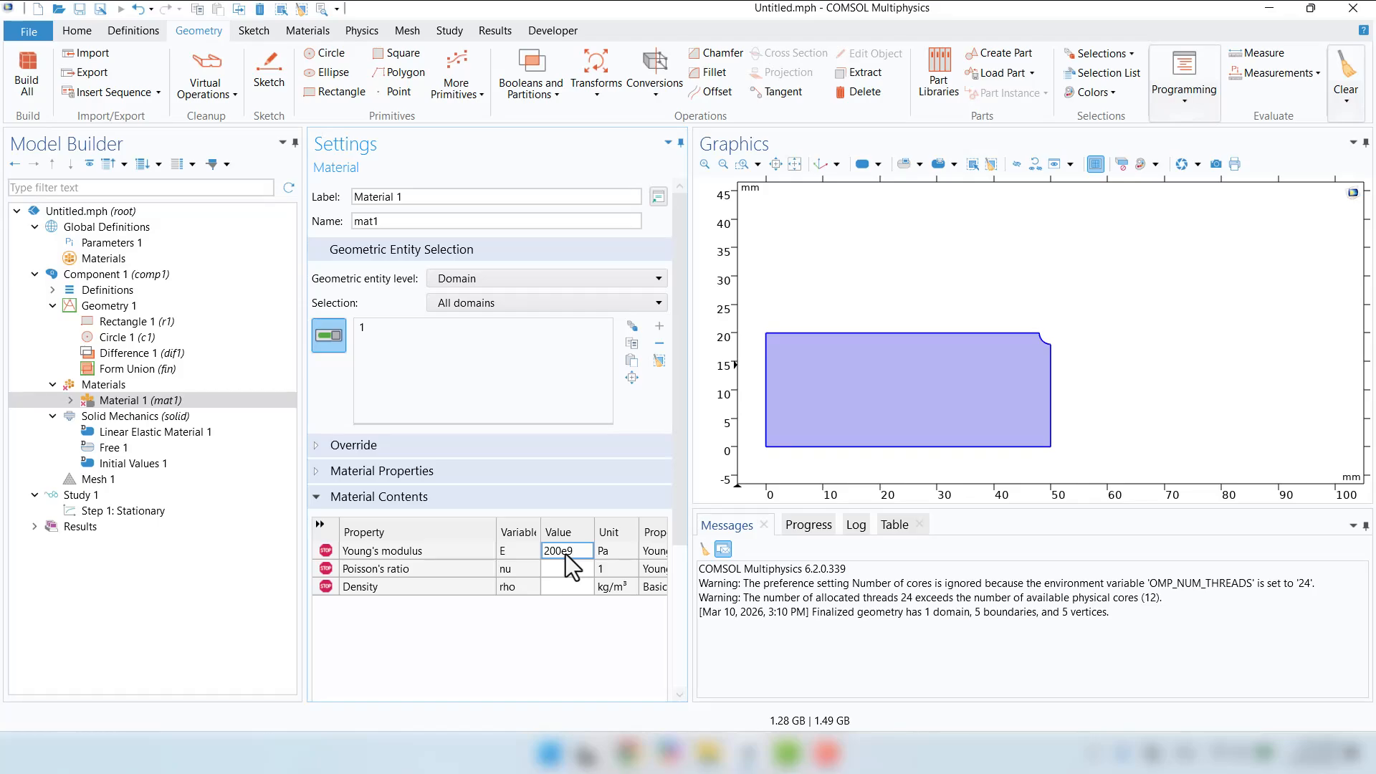
{"action": "type", "text": "00e9"}
{"action": "left_click", "coordinate": [555, 569]}
{"action": "type", "text": "0.3"}
{"action": "left_click", "coordinate": [555, 588]}
{"action": "type", "text": "7"}
{"action": "key", "text": "Return"}
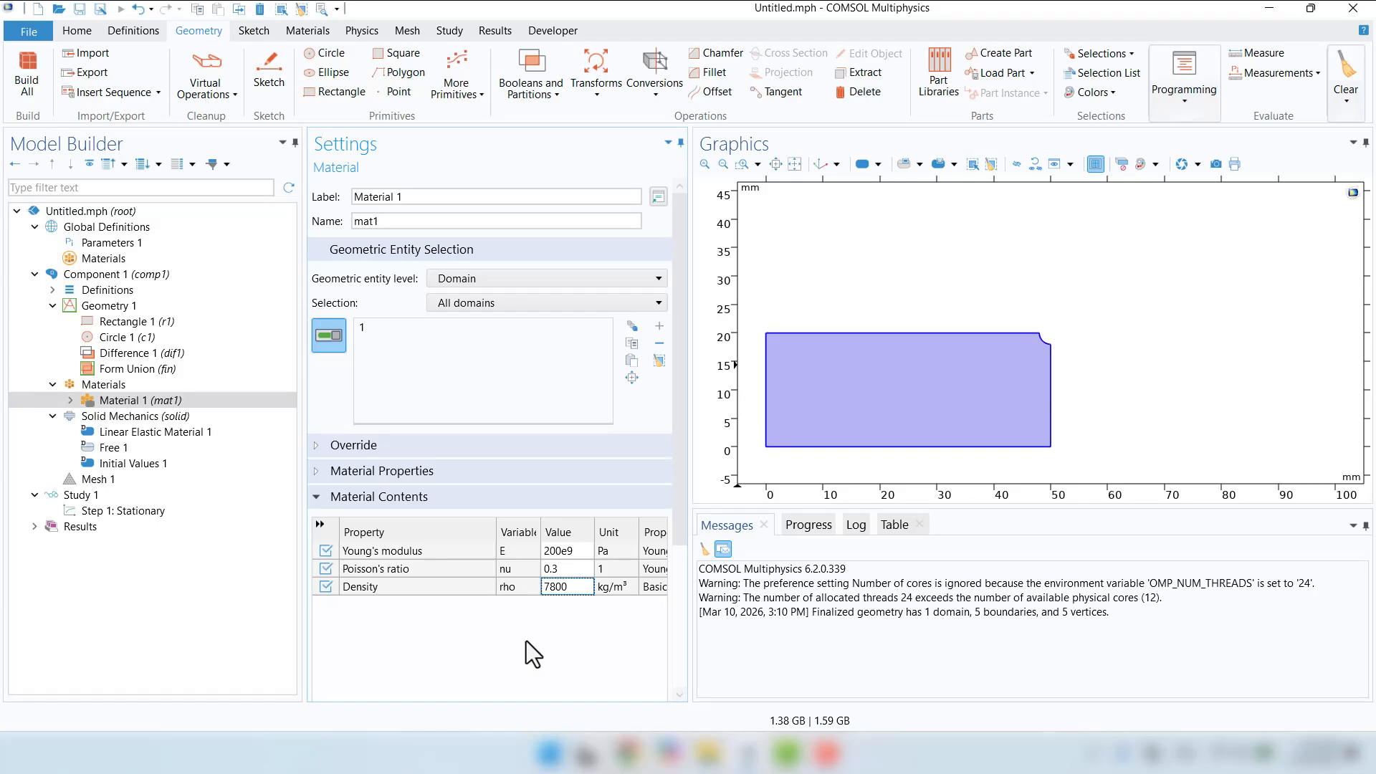
Step: Set the Solid Mechanics 2D approximation to Plane stress and the thickness to t0
{"action": "left_click", "coordinate": [132, 417]}
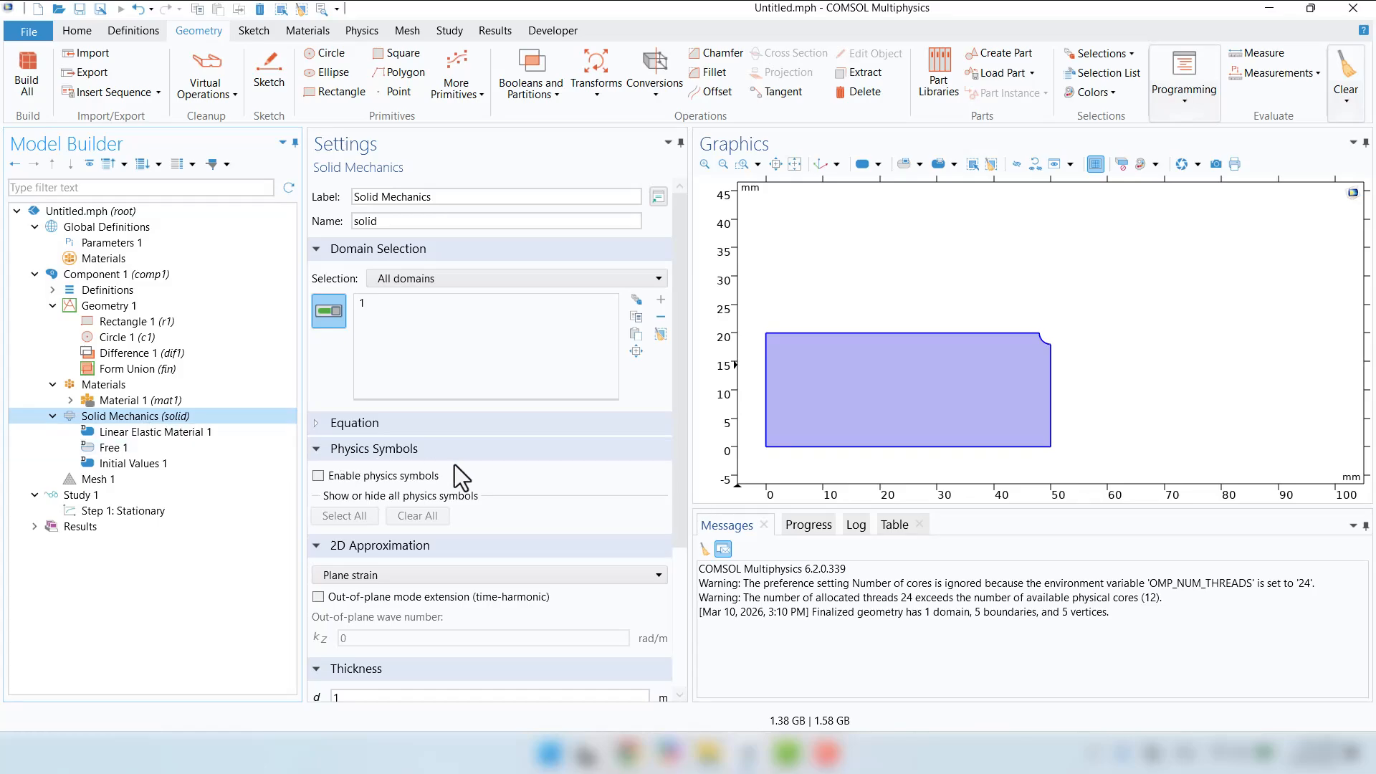
{"action": "scroll", "coordinate": [462, 465], "scroll_direction": "down", "scroll_amount": 1}
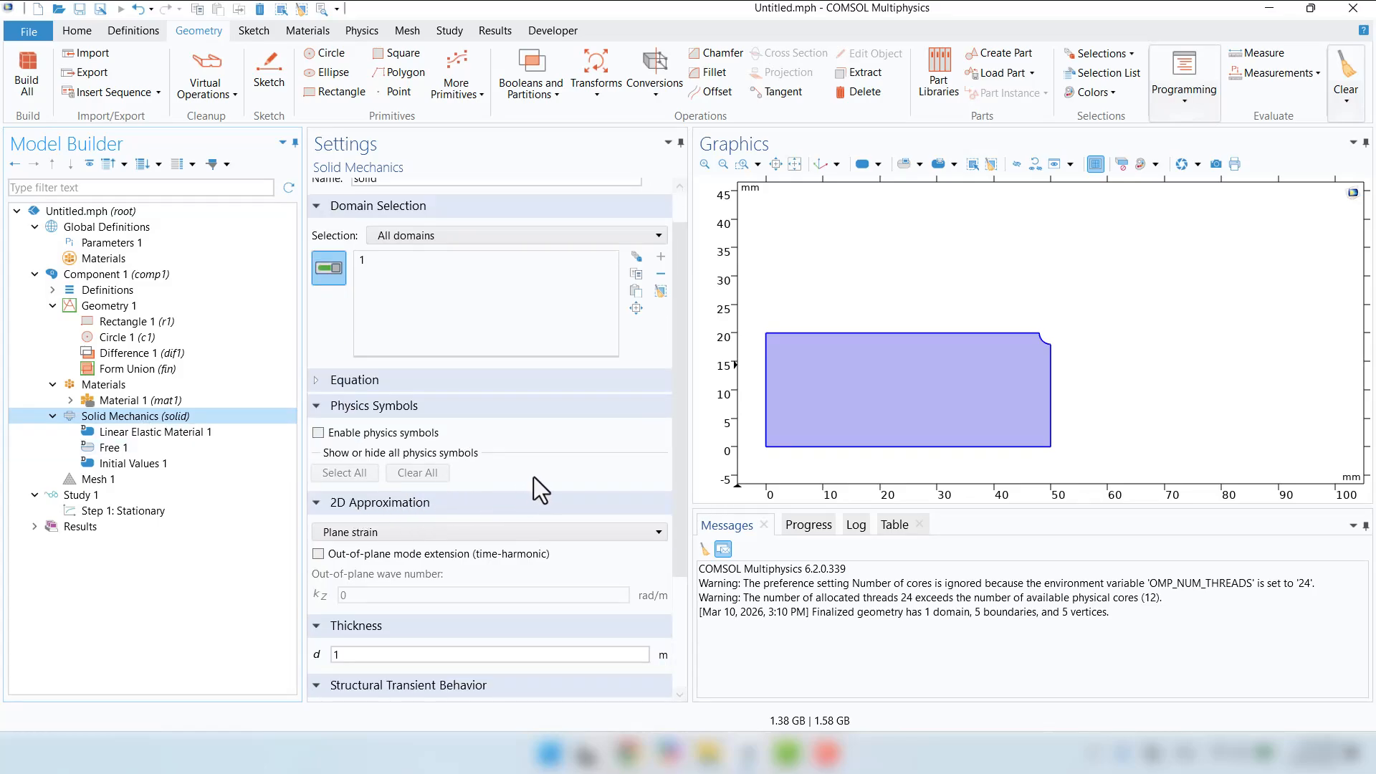
{"action": "left_click", "coordinate": [336, 539]}
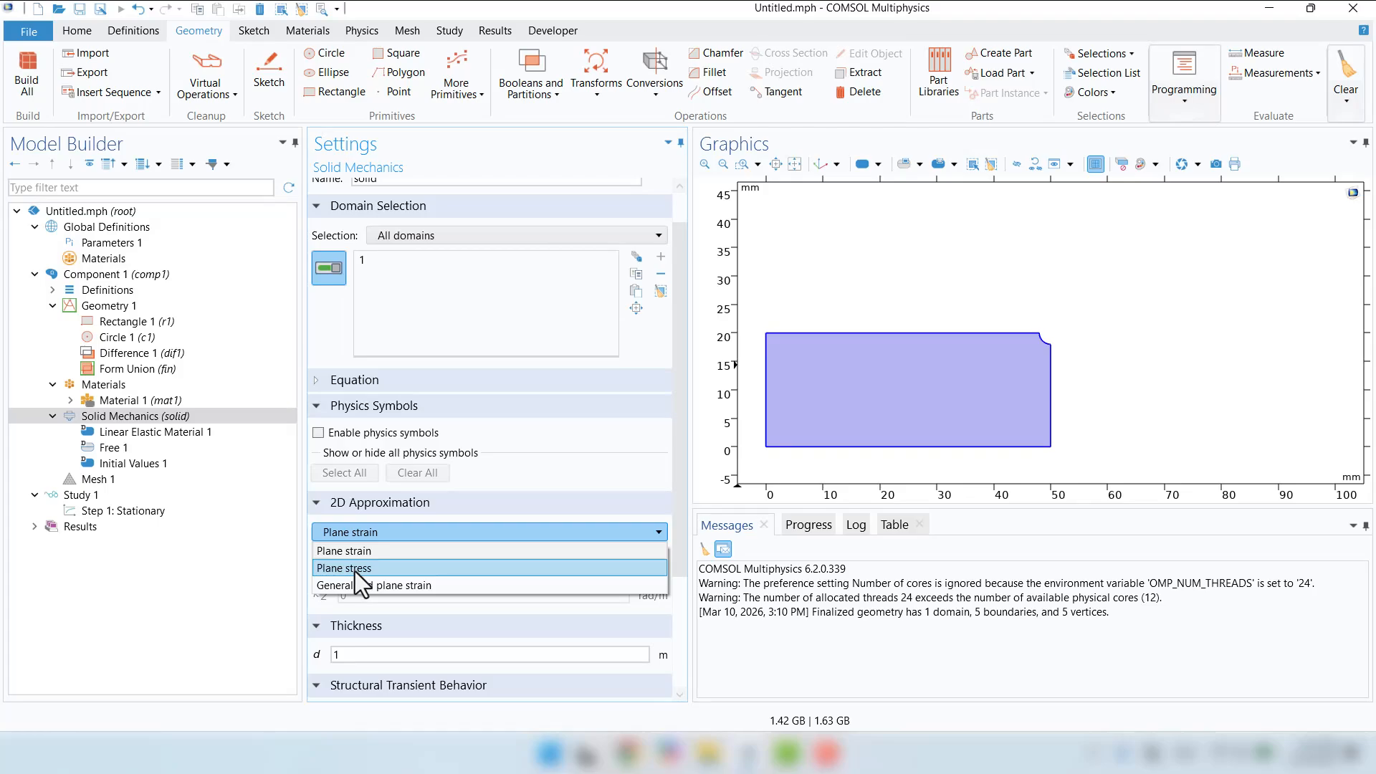
{"action": "left_click", "coordinate": [357, 571]}
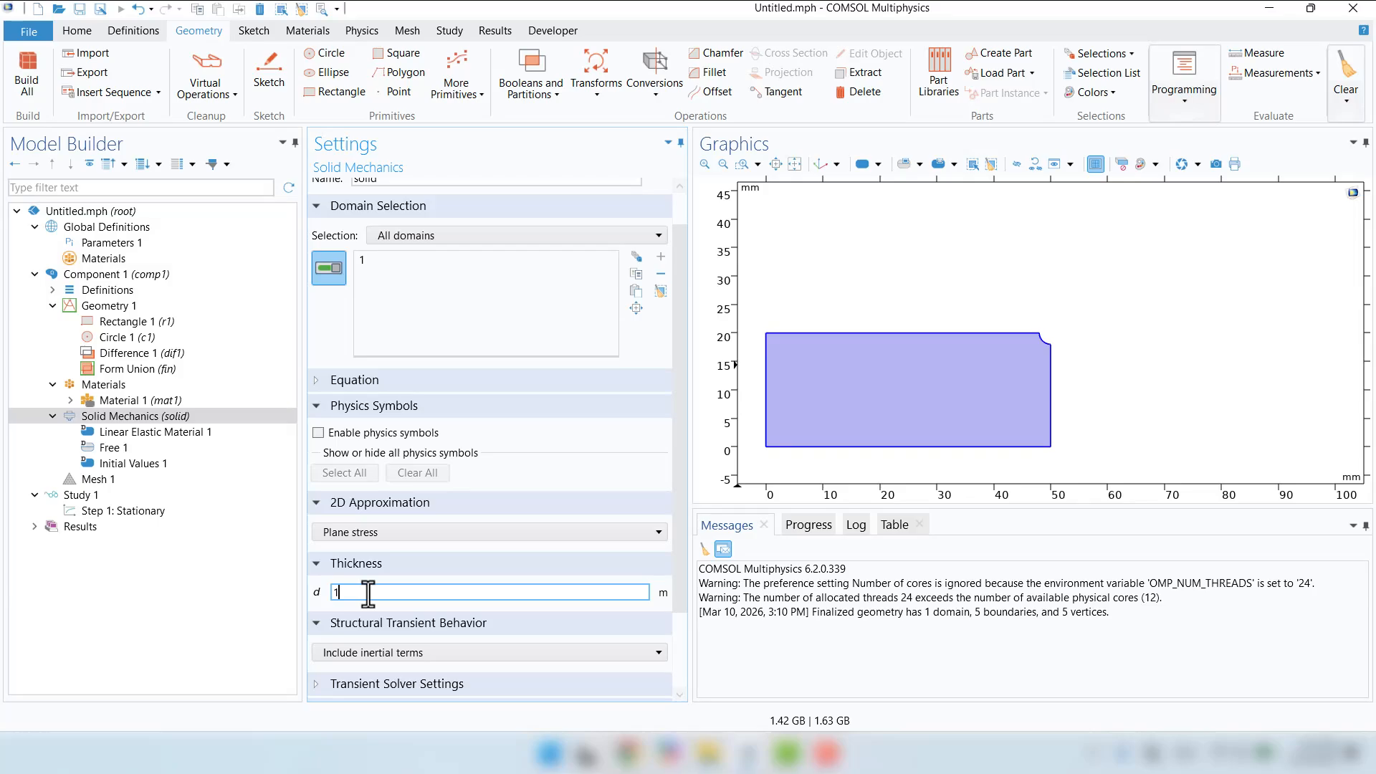
{"action": "key", "text": "BackSpace"}
{"action": "type", "text": "t0"}
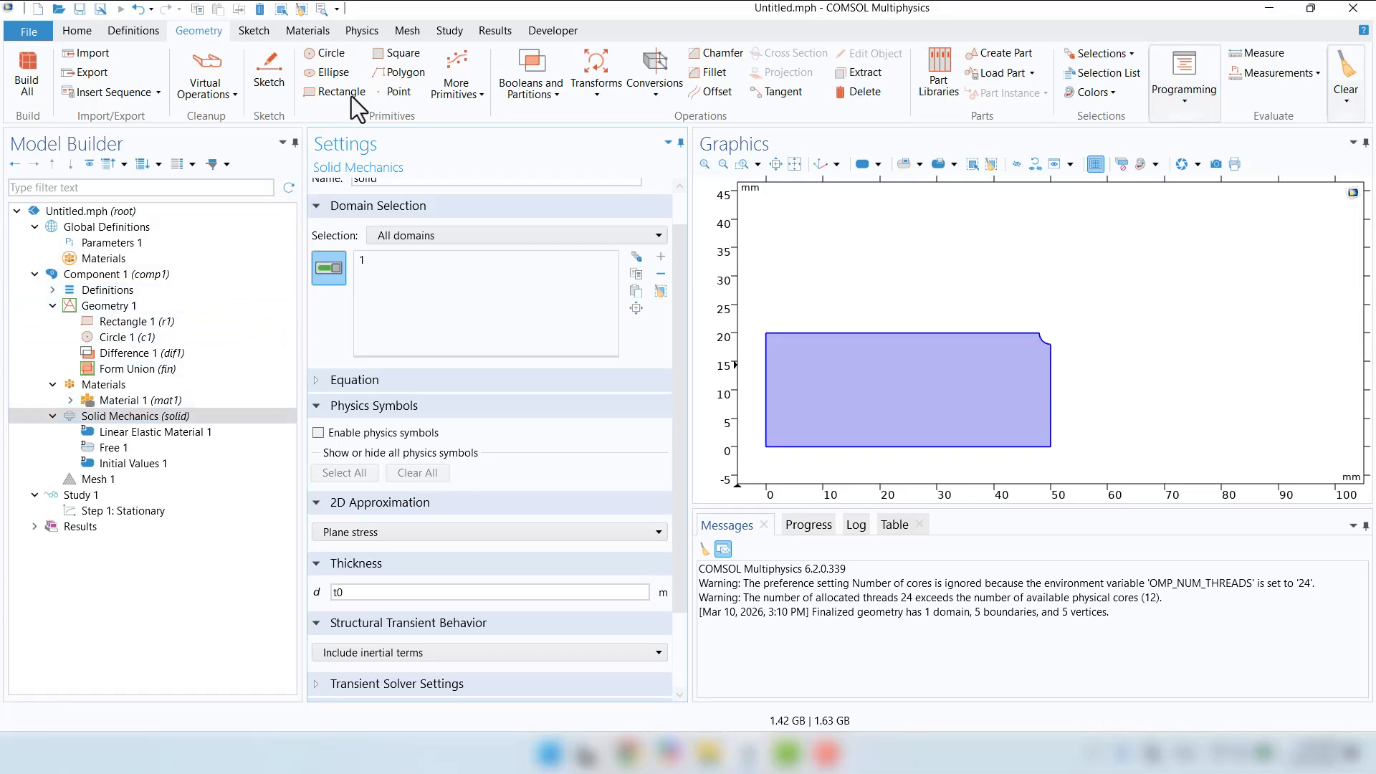
Step: Add a Symmetry condition on the sheet's two cut edges, the upper horizontal one and the vertical one below the hole arc
{"action": "left_click", "coordinate": [361, 31]}
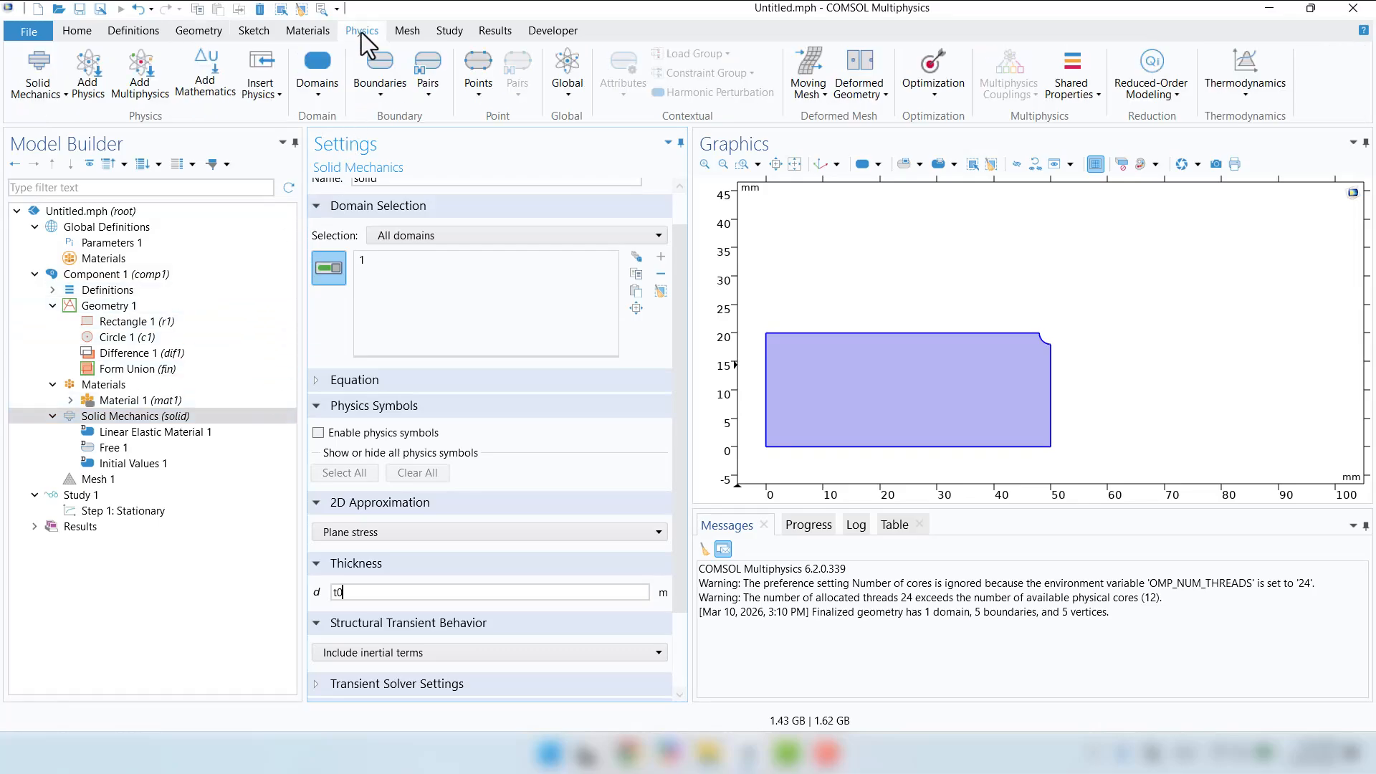
{"action": "left_click", "coordinate": [380, 97]}
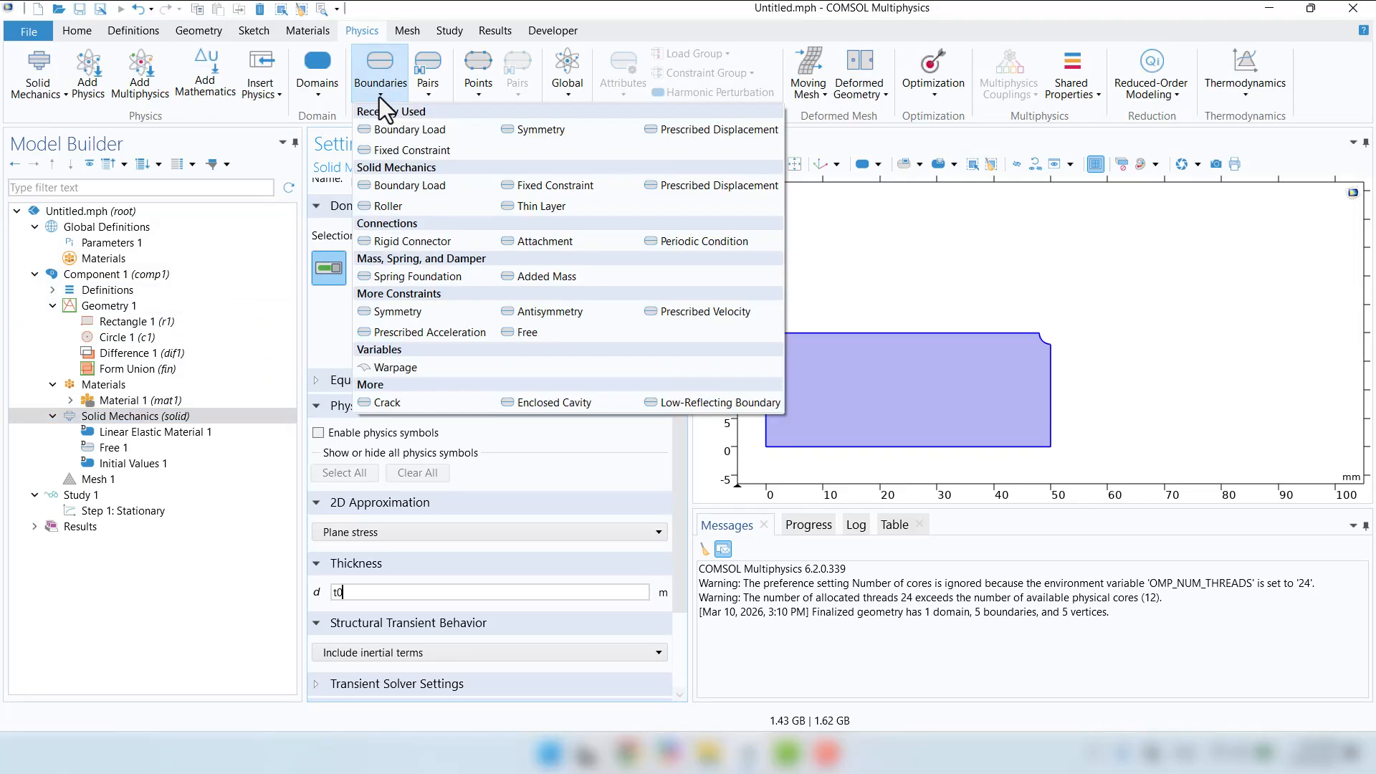
{"action": "left_click", "coordinate": [375, 309]}
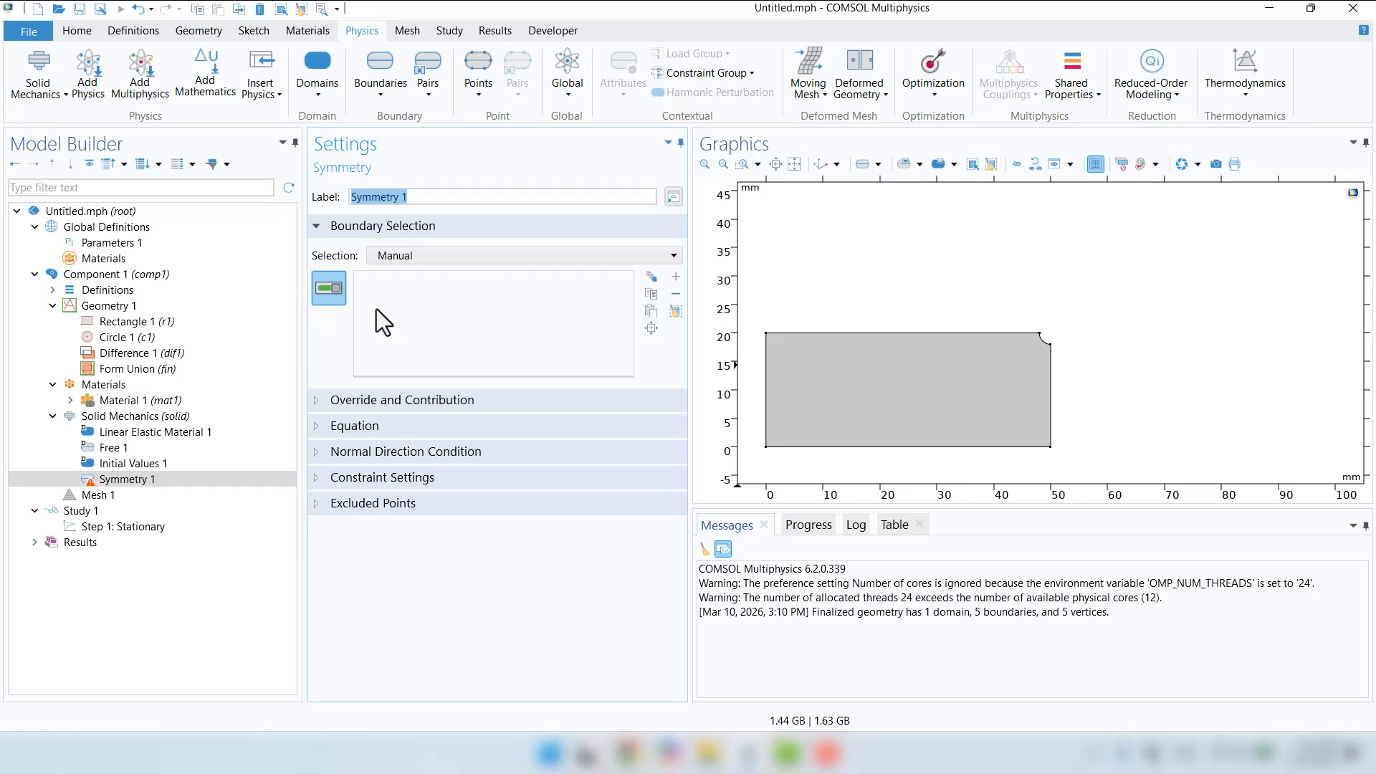
{"action": "left_click", "coordinate": [889, 334]}
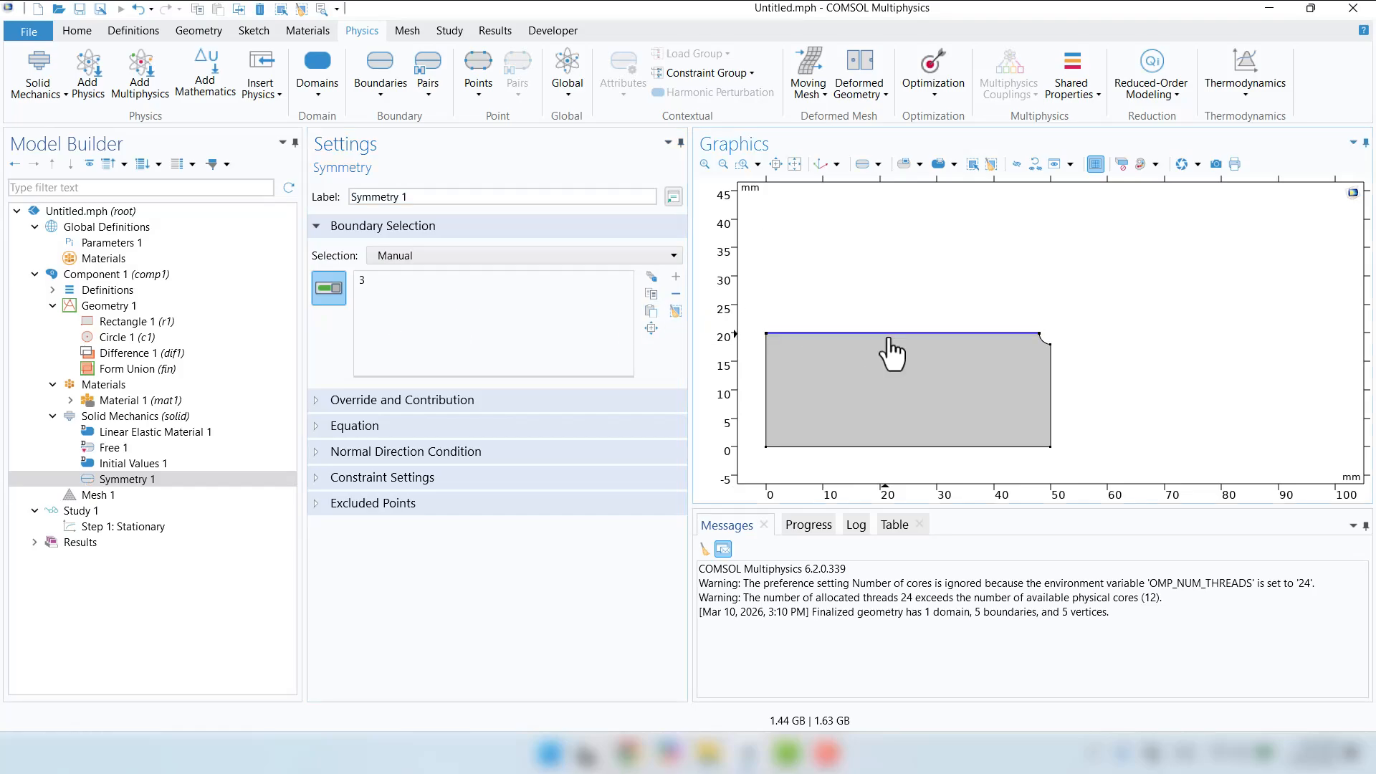
{"action": "left_click", "coordinate": [1050, 388]}
Step: Add a Boundary Load on the sheet's left vertical edge as a Total force with x component -F/2
{"action": "left_click", "coordinate": [387, 86]}
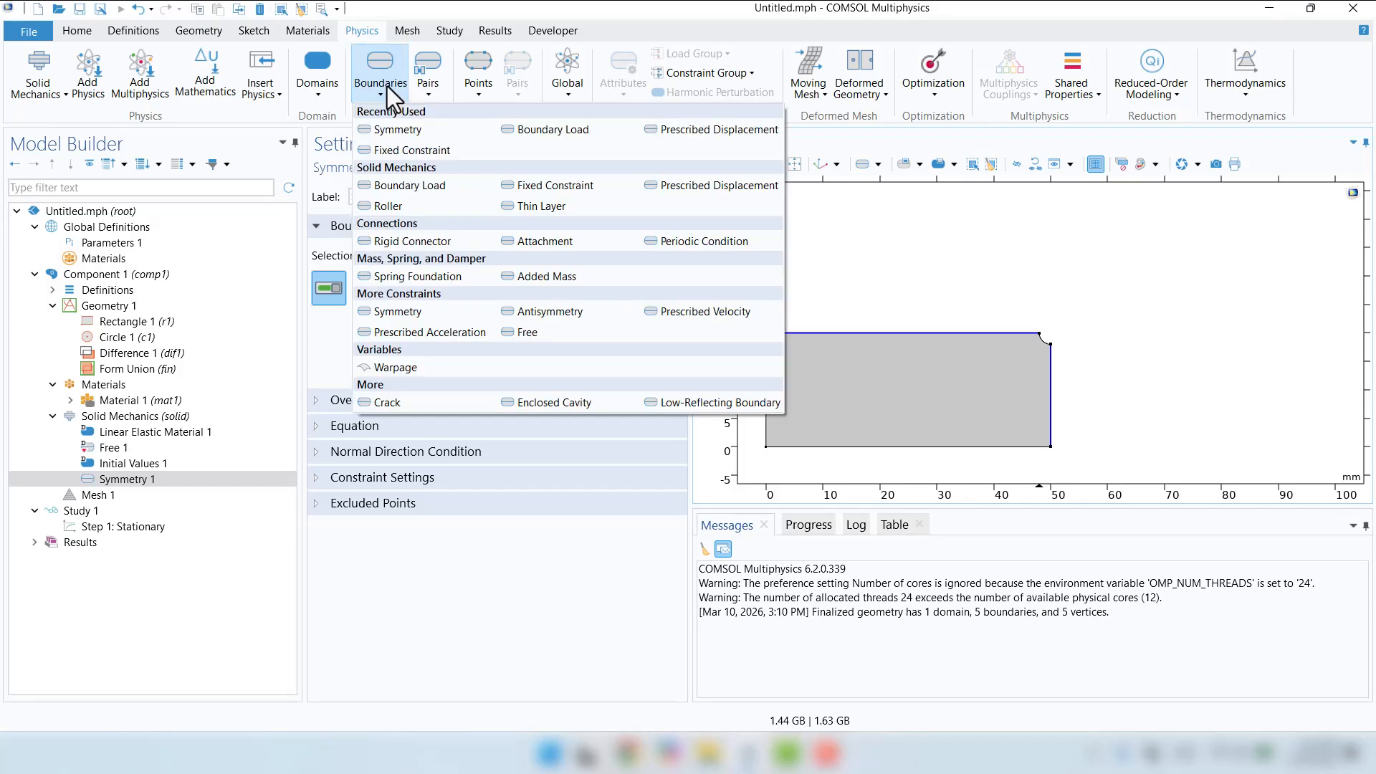
{"action": "left_click", "coordinate": [519, 131]}
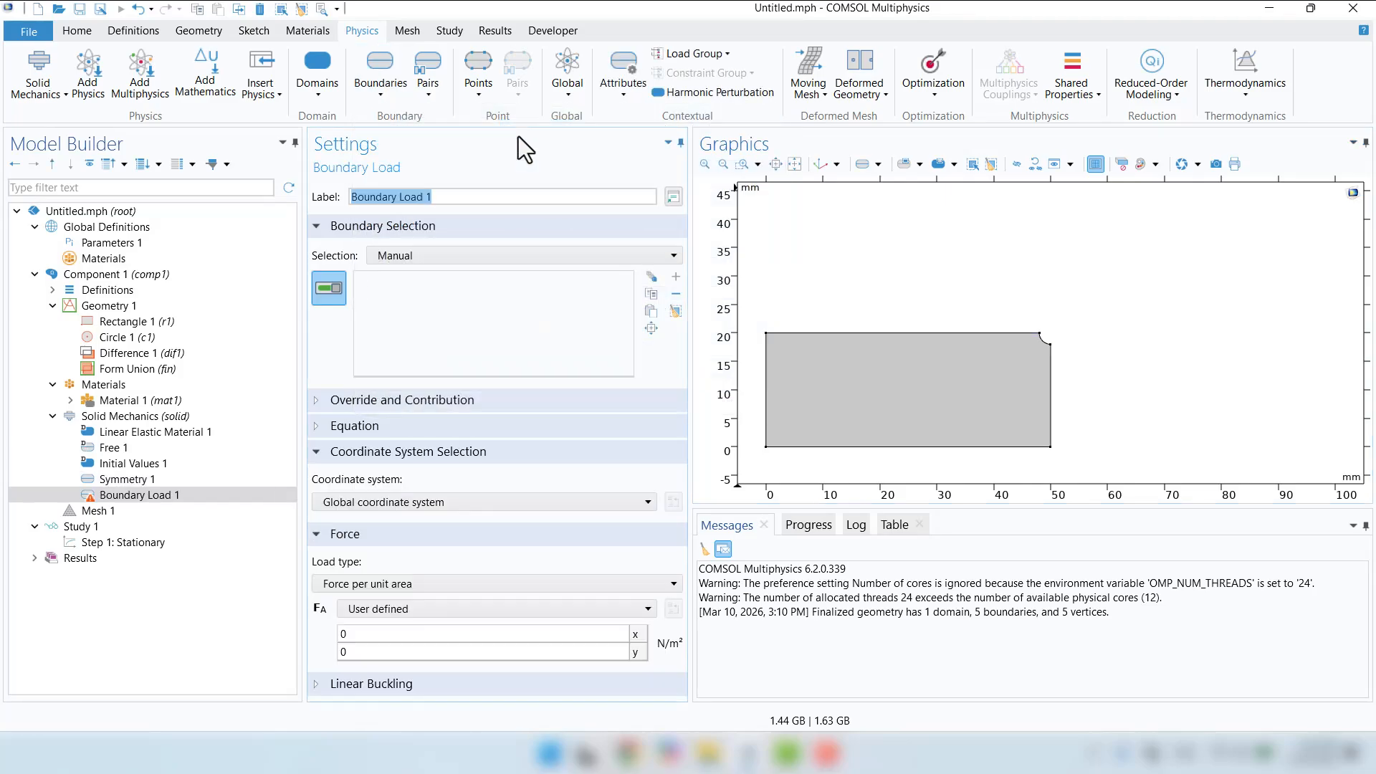
{"action": "left_click", "coordinate": [759, 396]}
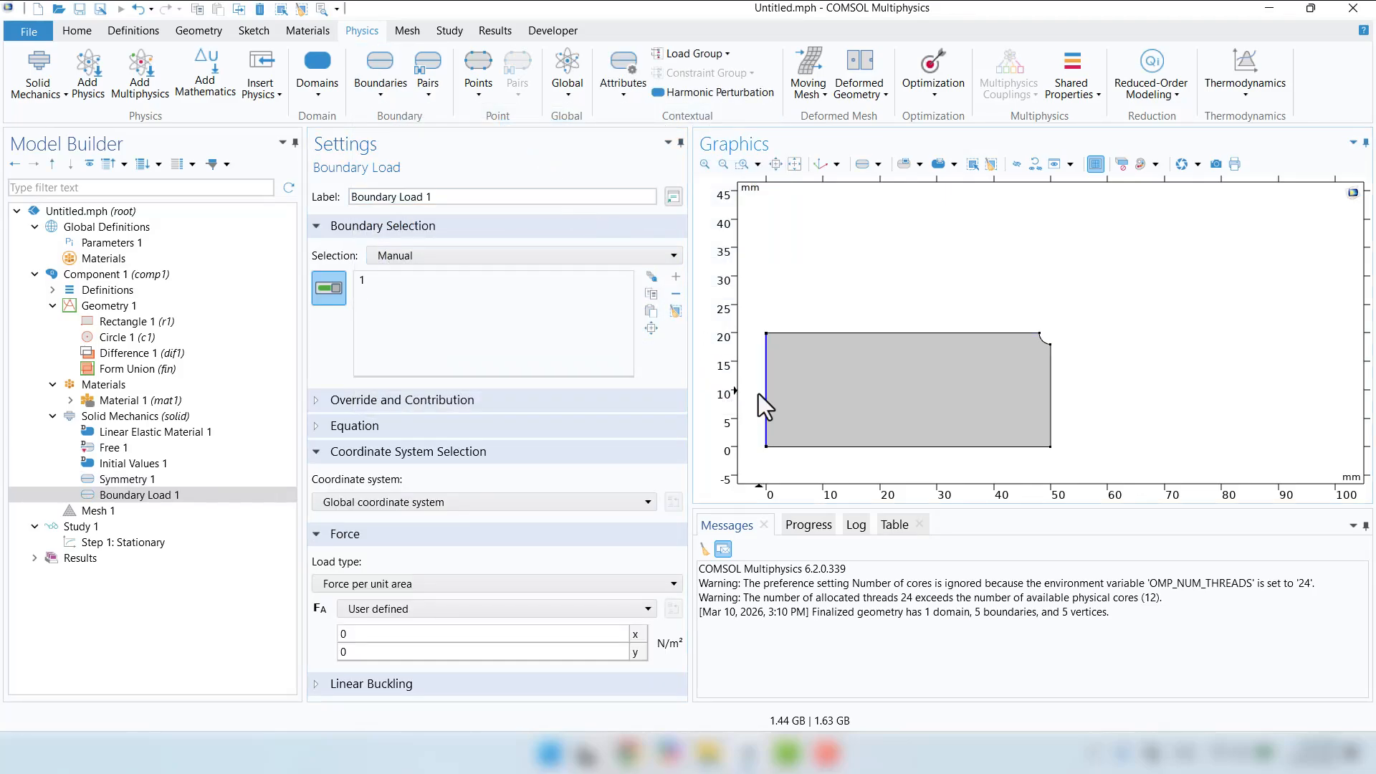
{"action": "left_click", "coordinate": [328, 589]}
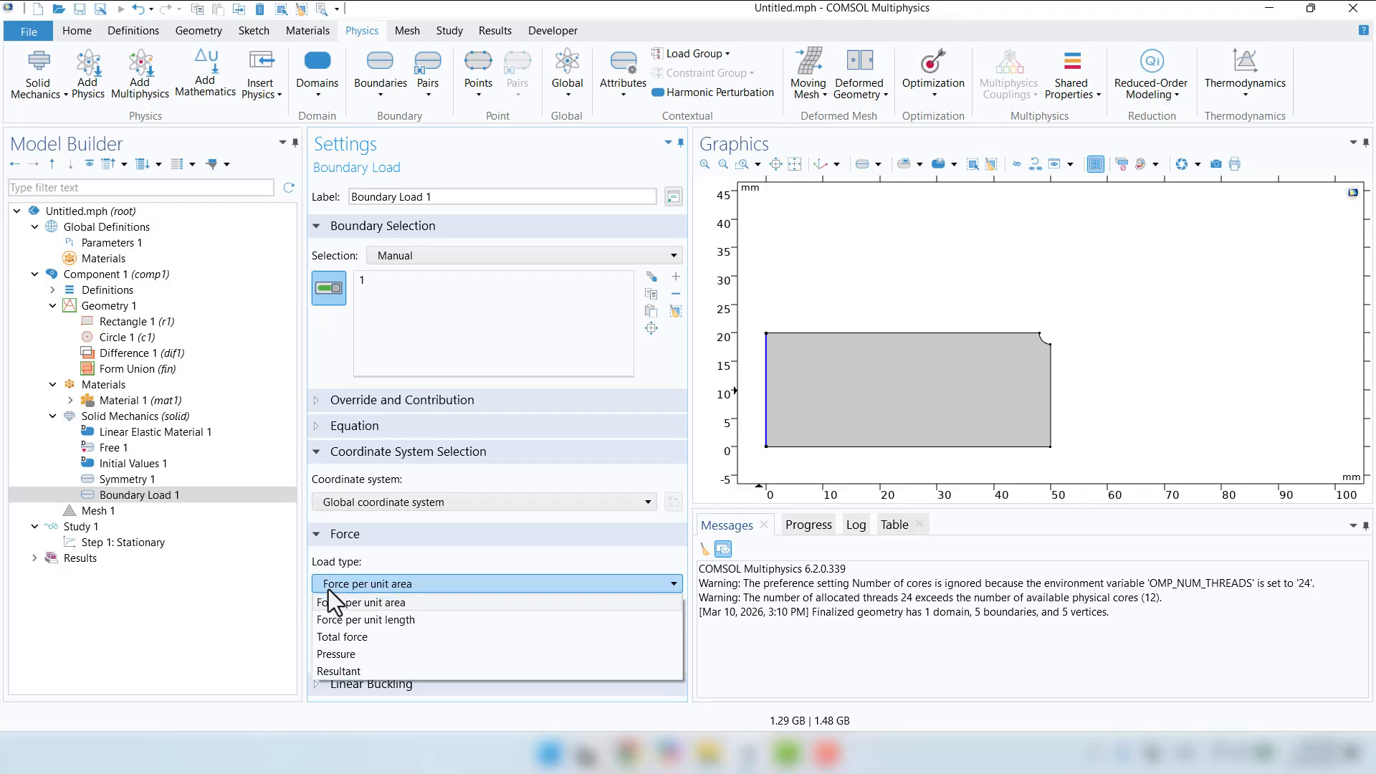
{"action": "left_click", "coordinate": [334, 638]}
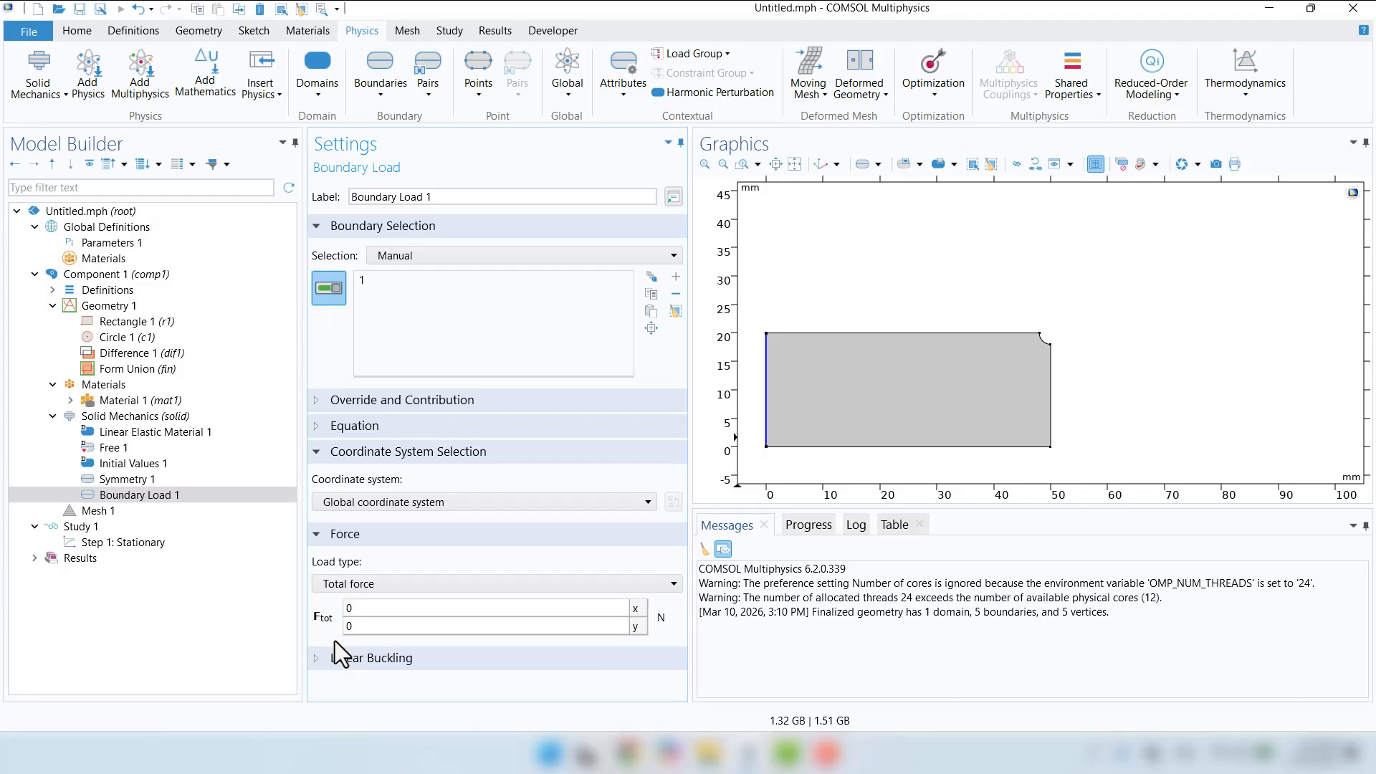
{"action": "left_click", "coordinate": [420, 606]}
{"action": "double_click", "coordinate": [420, 606]}
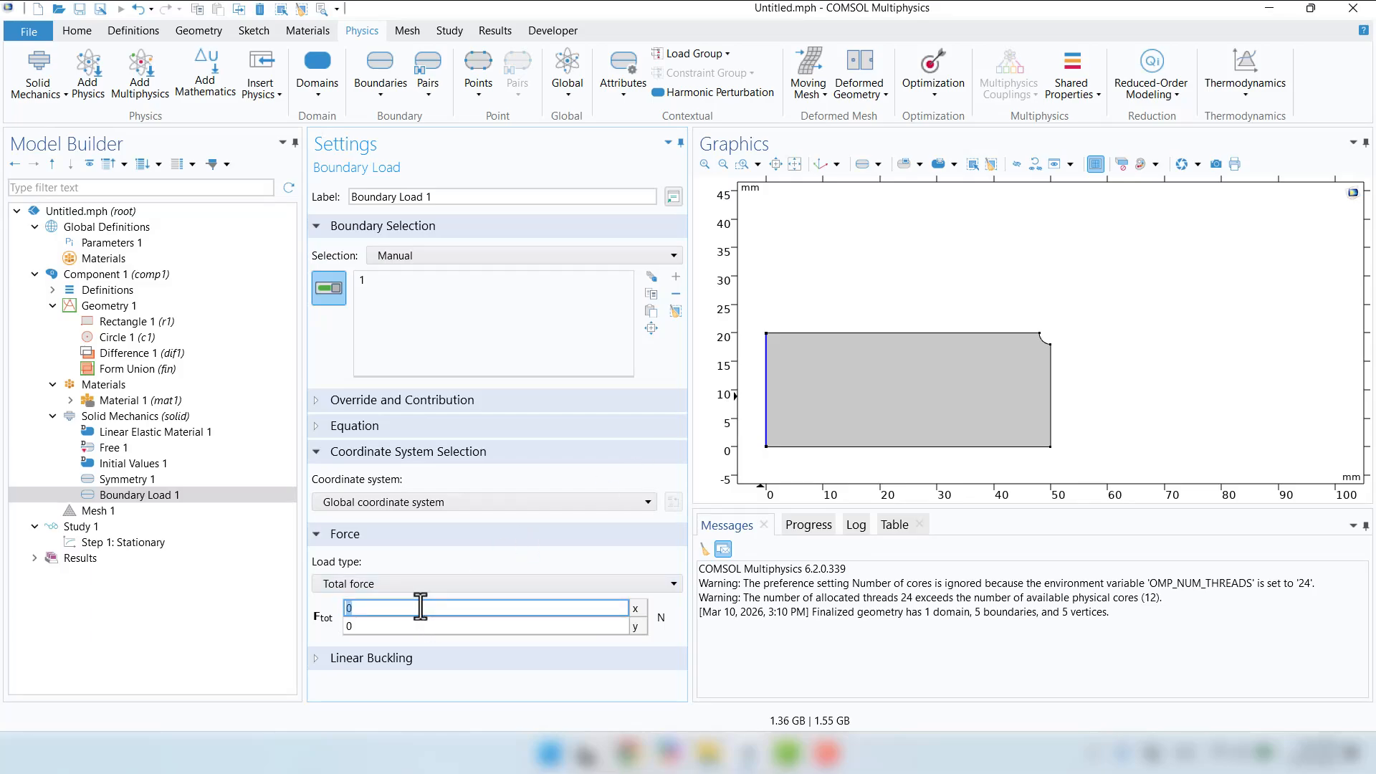
{"action": "type", "text": "-F/2"}
{"action": "left_click", "coordinate": [780, 284]}
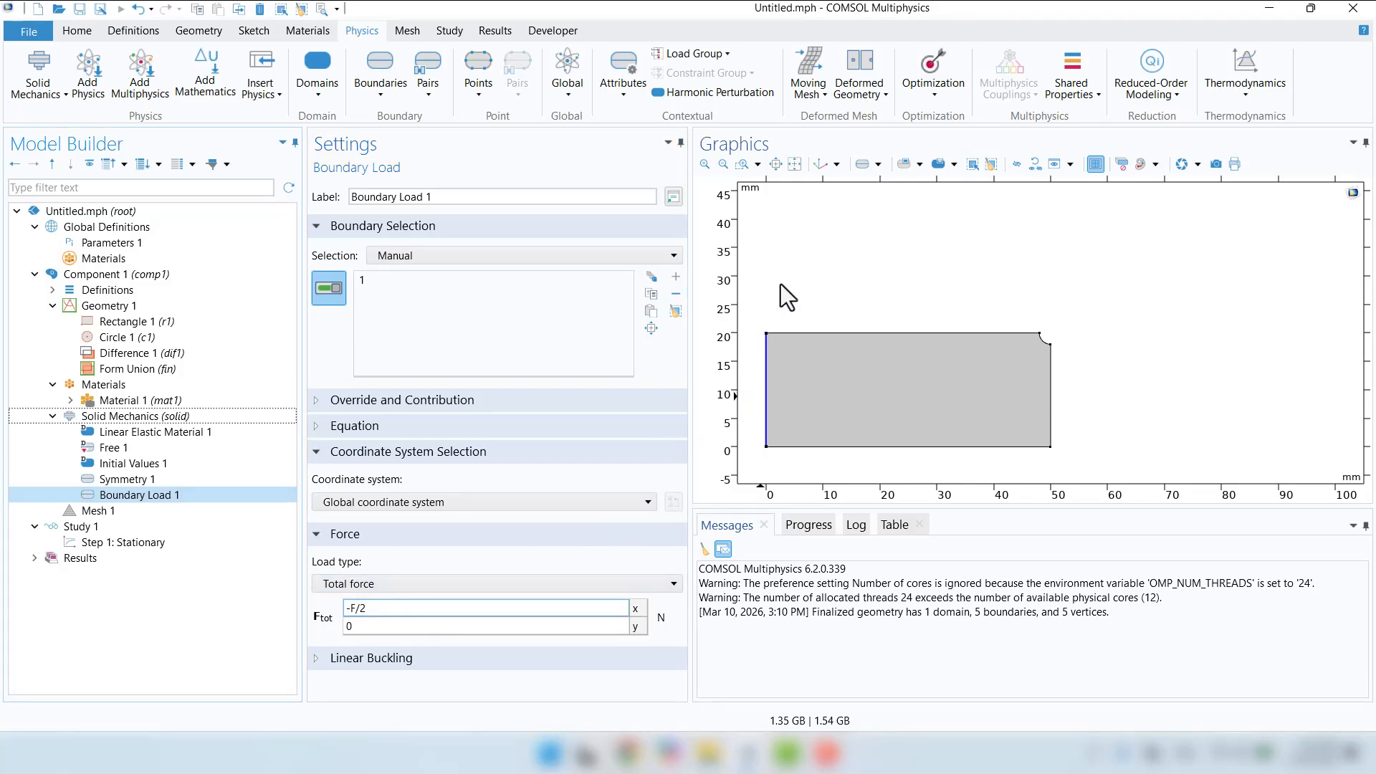
{"action": "left_click", "coordinate": [125, 478]}
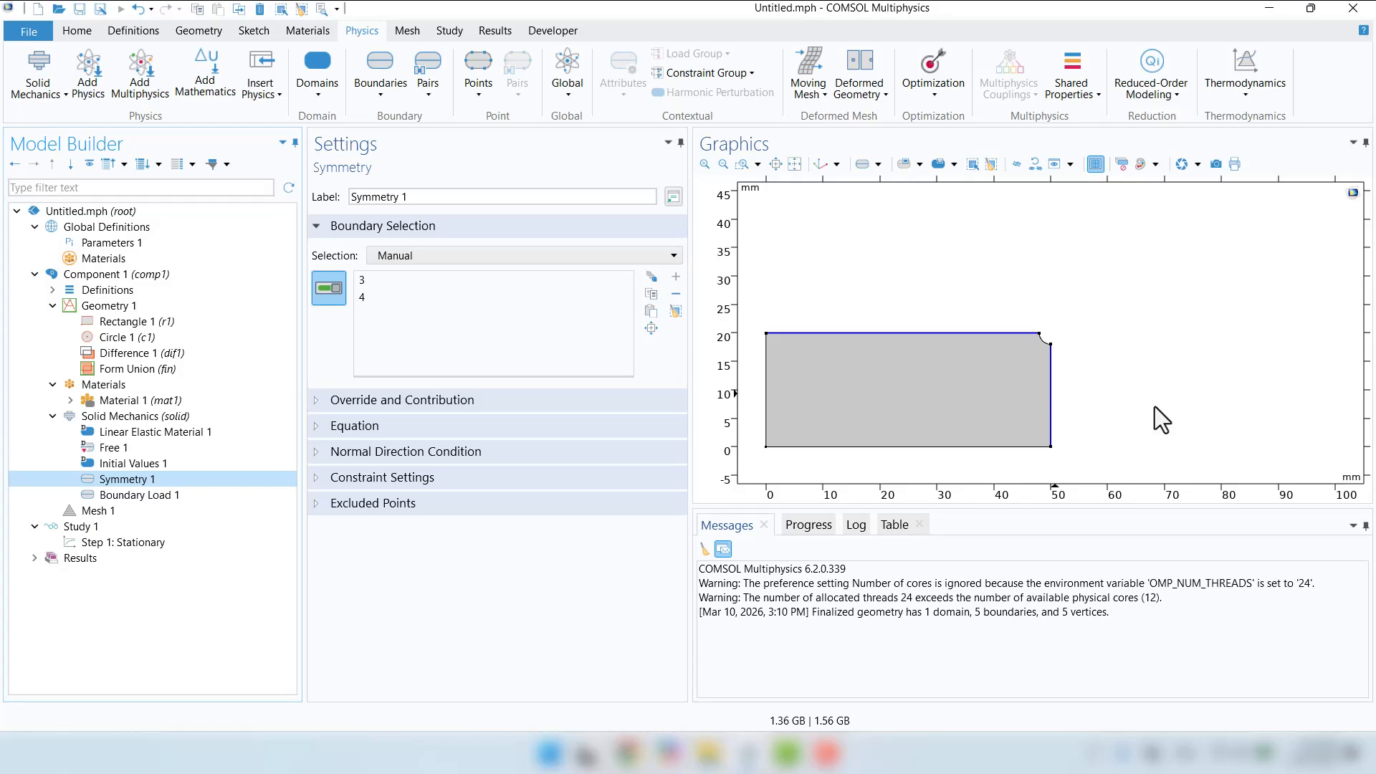
Step: Build the physics-controlled mesh, refining its element size from Normal to Extra fine
{"action": "left_click", "coordinate": [95, 510]}
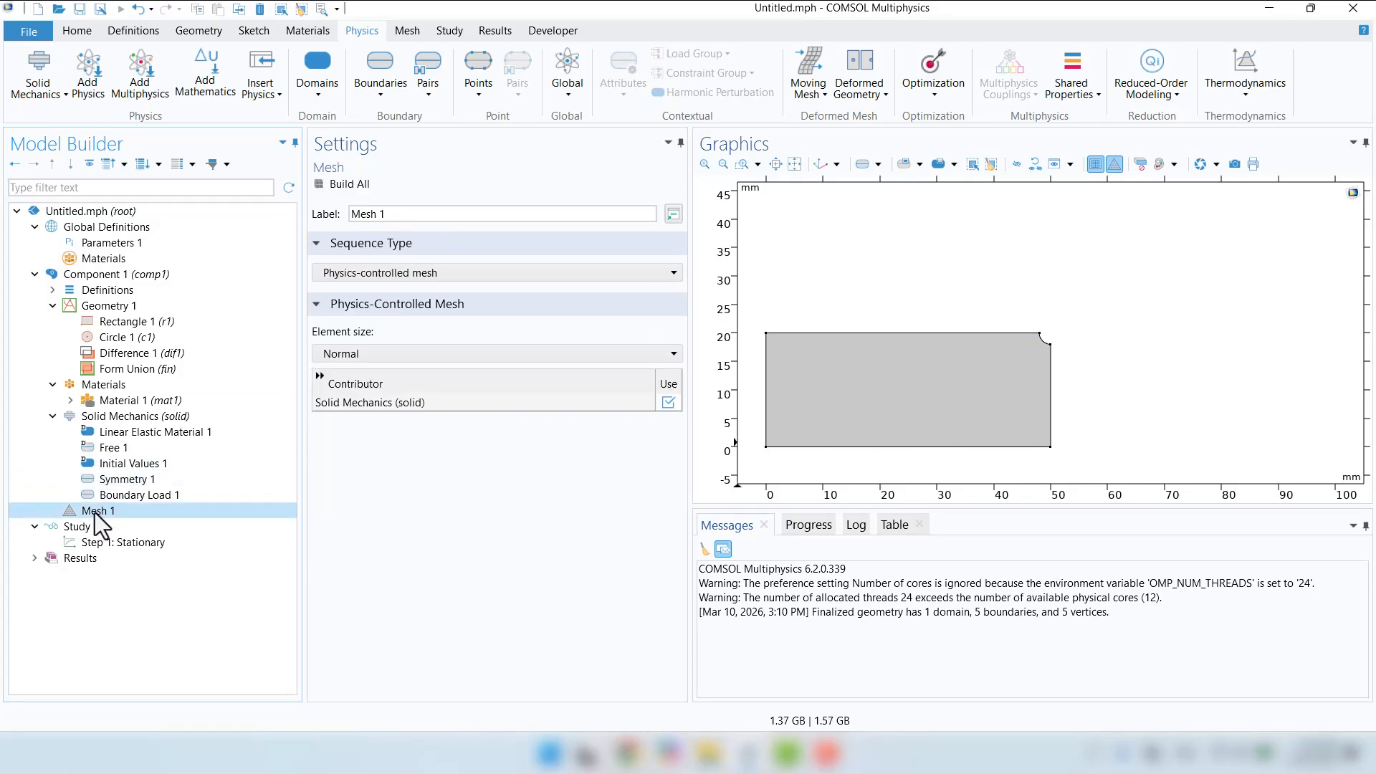
{"action": "left_click", "coordinate": [341, 183]}
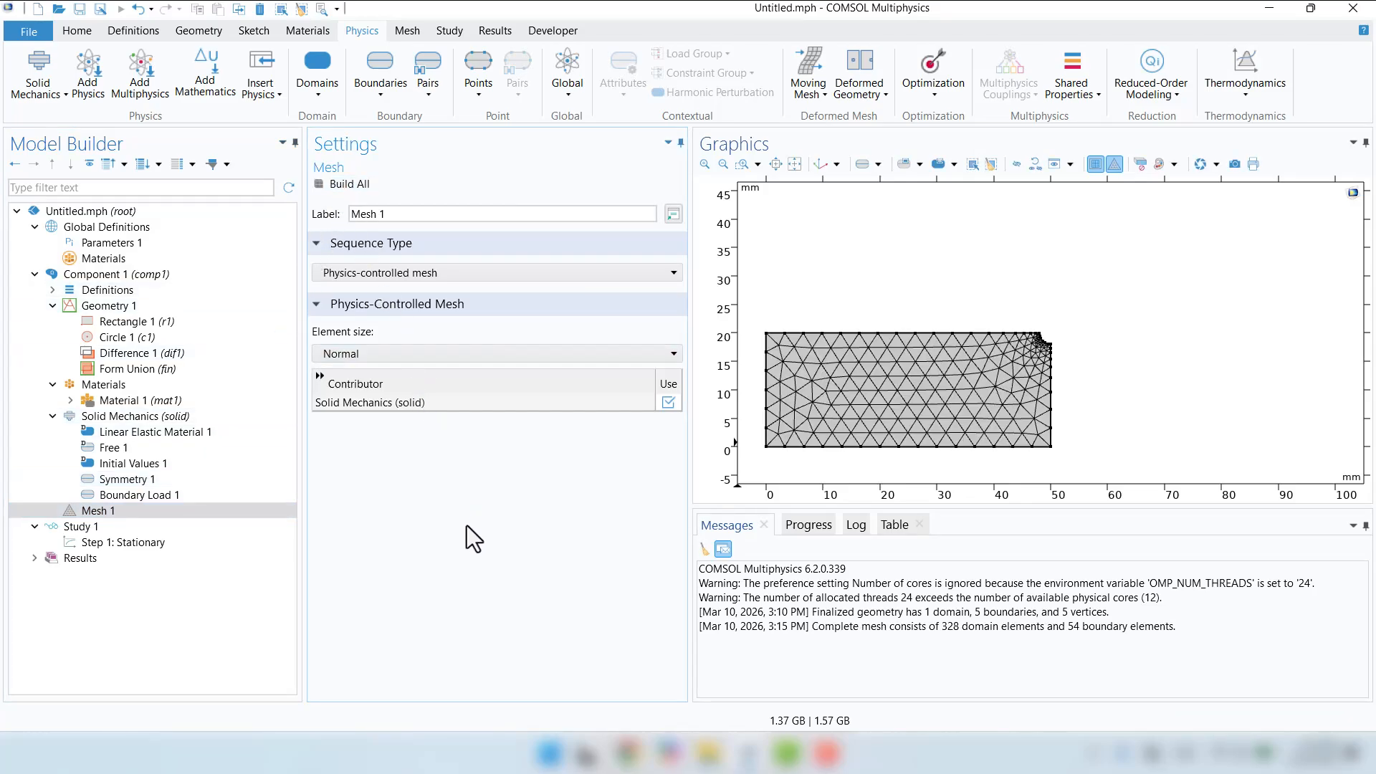
{"action": "left_click", "coordinate": [354, 356]}
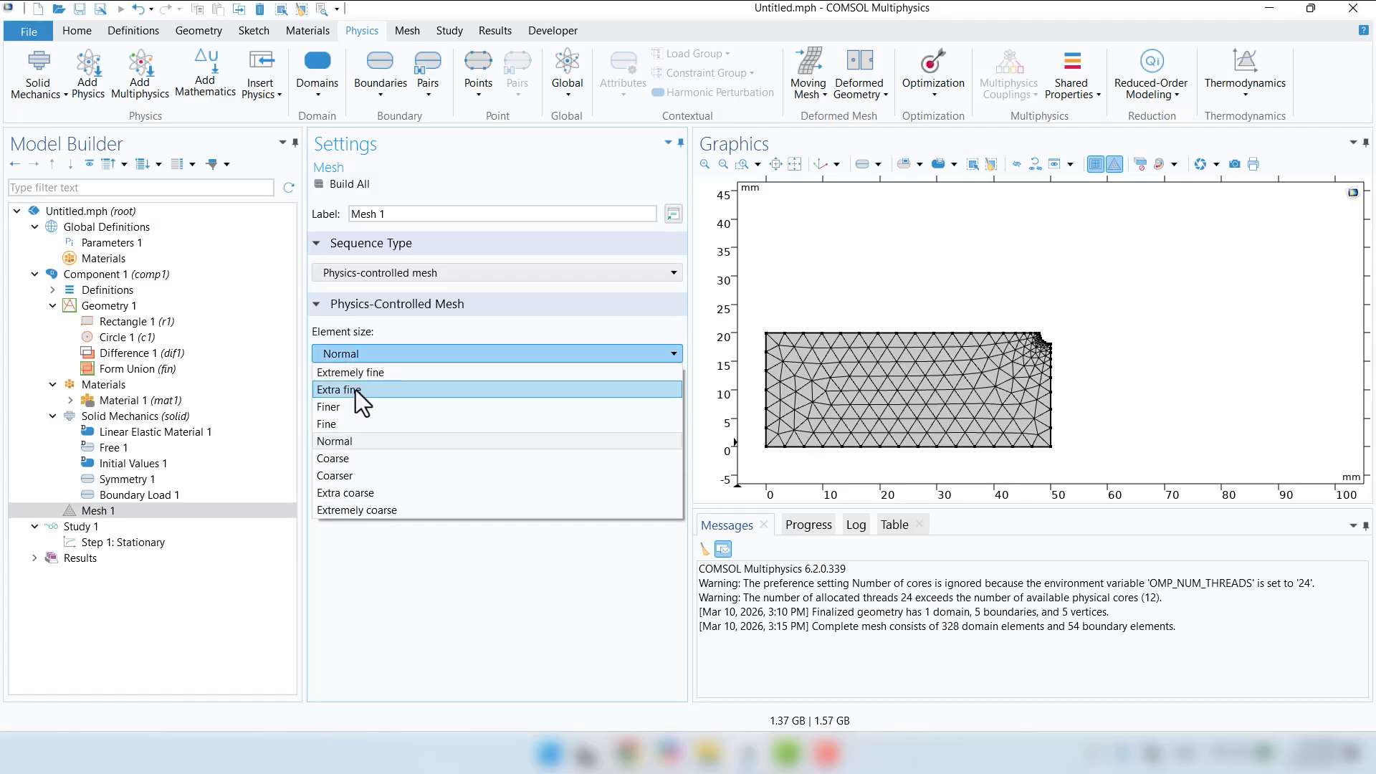
{"action": "left_click", "coordinate": [356, 390]}
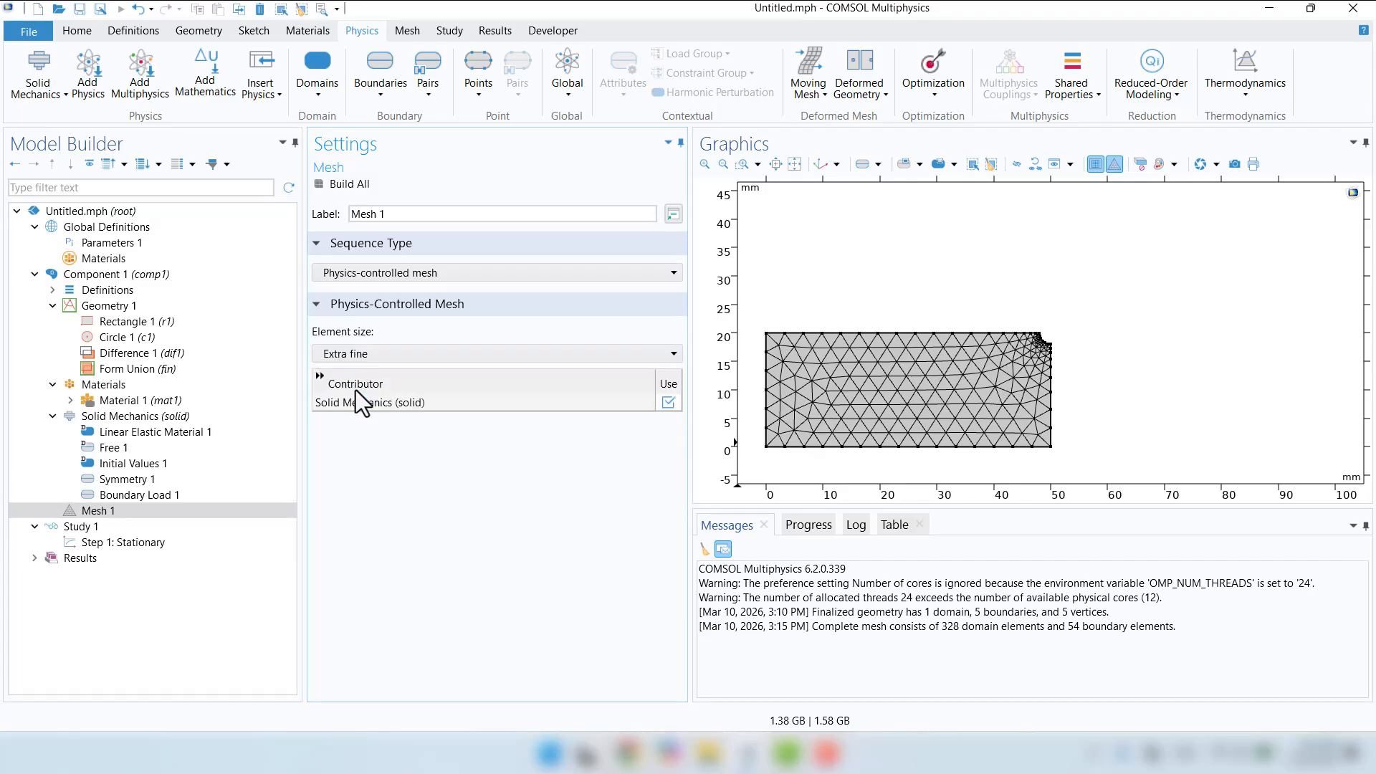
{"action": "left_click", "coordinate": [355, 183]}
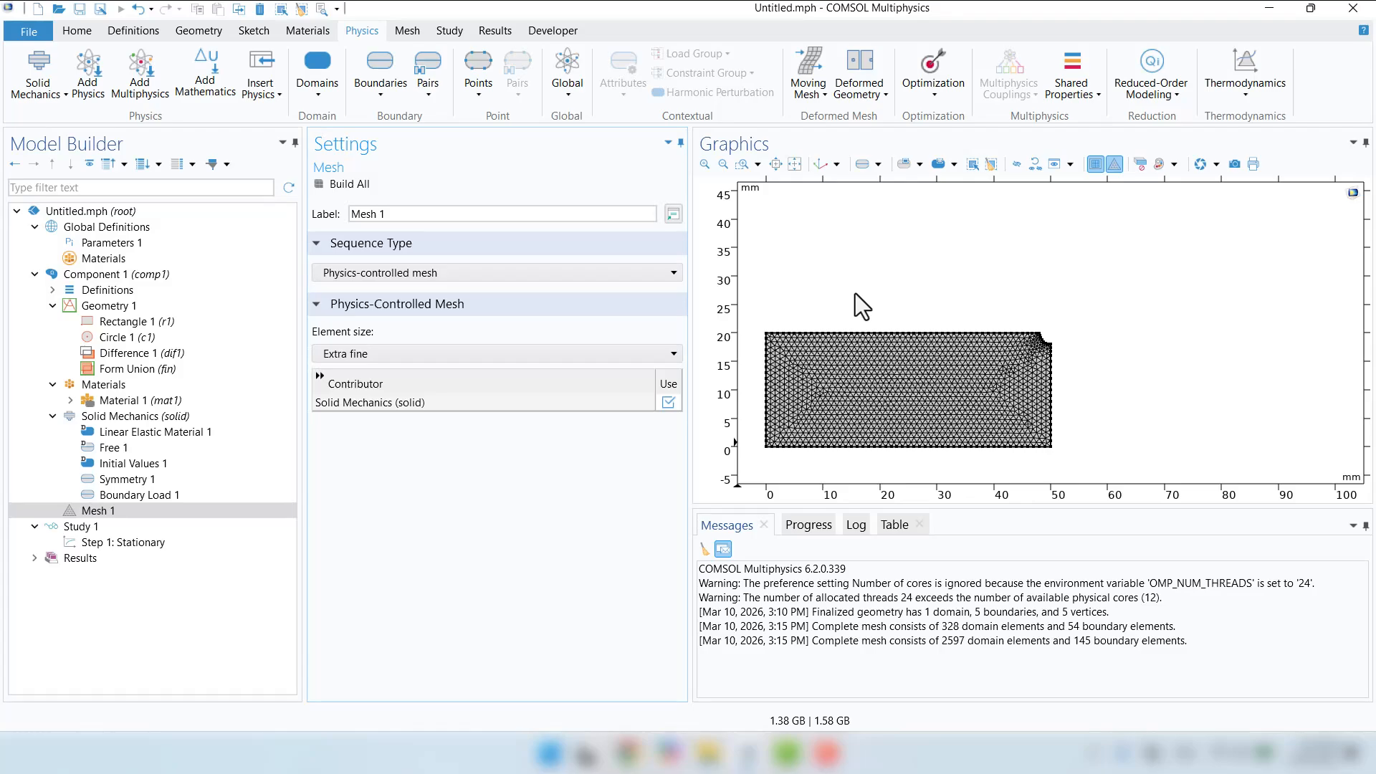
Step: Compute Study 1 to solve the stationary model and generate its default stress plot
{"action": "left_click", "coordinate": [57, 527]}
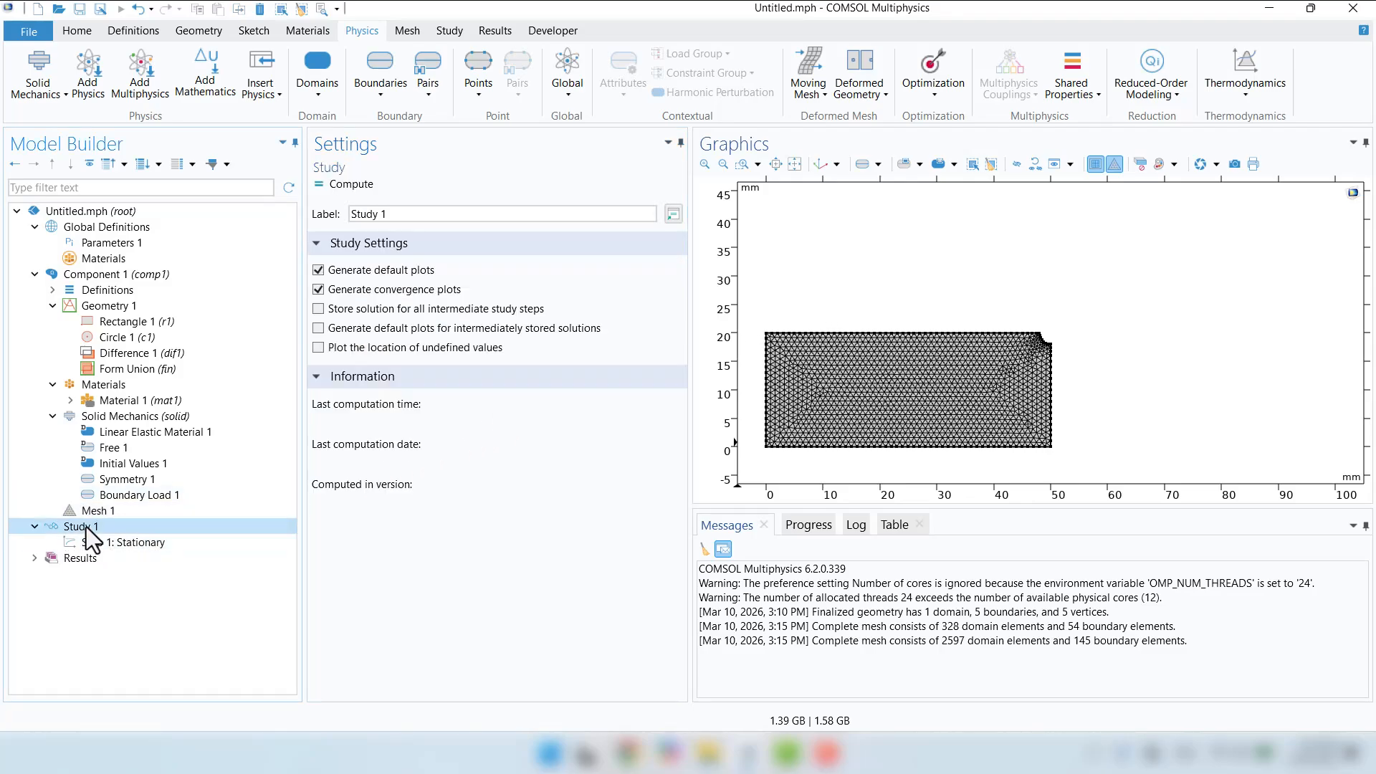
{"action": "left_click", "coordinate": [343, 185]}
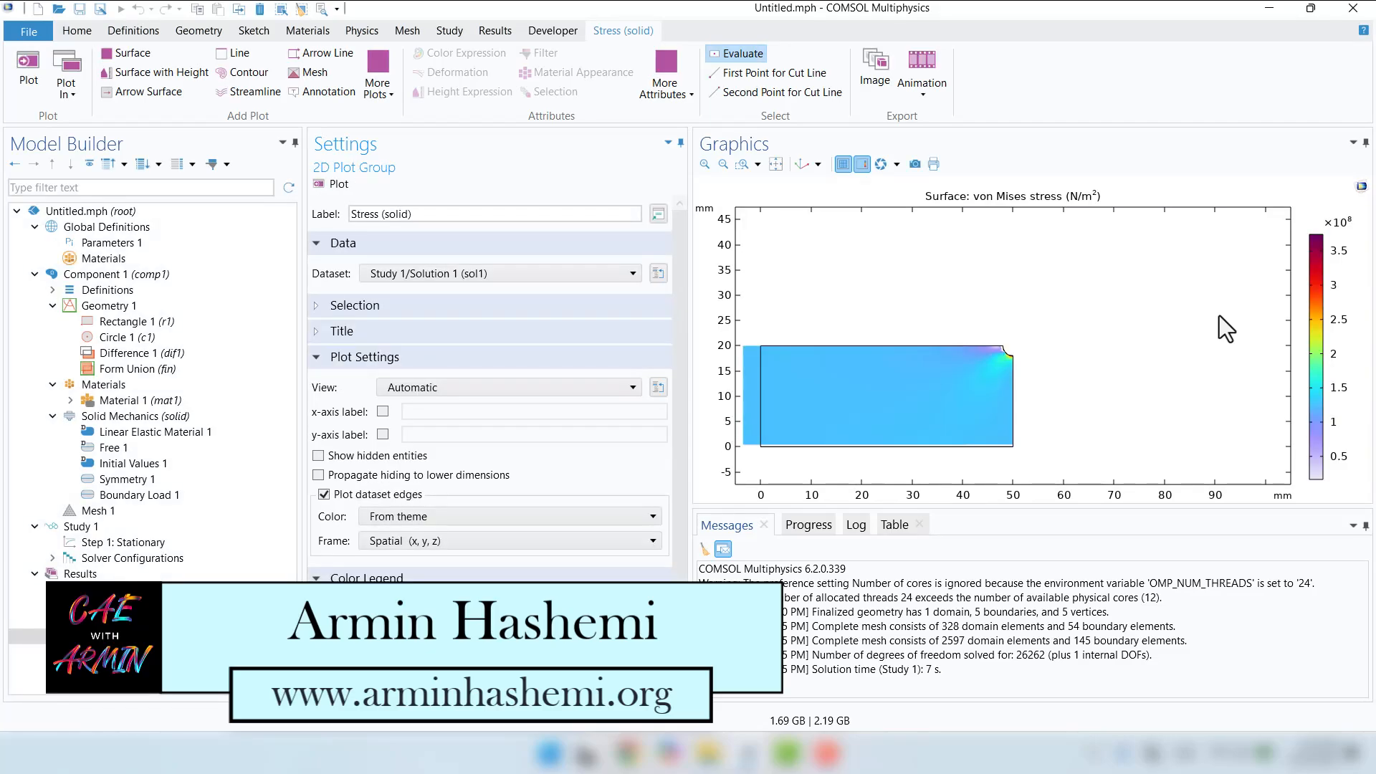
{"action": "left_click", "coordinate": [923, 680]}
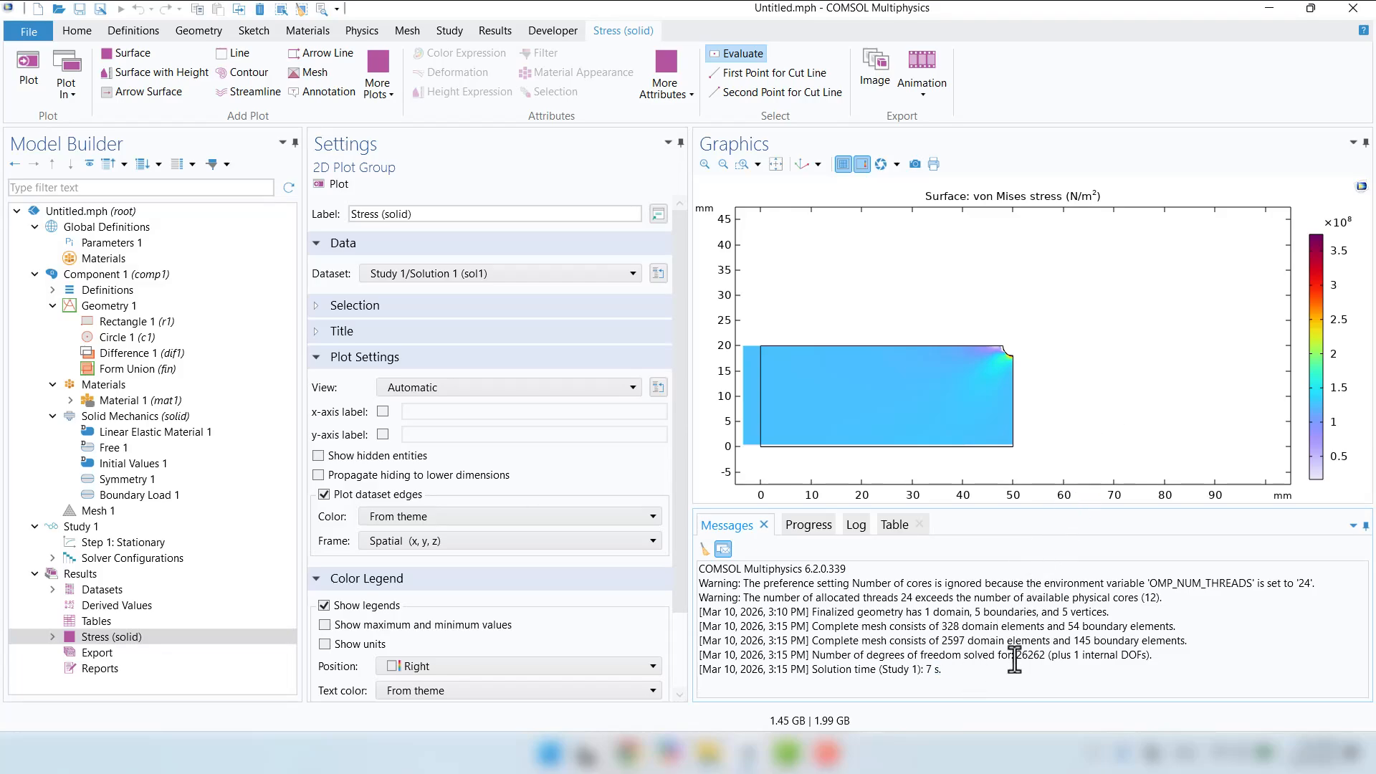
Step: Examine the number of degrees of freedom solved for and the von Mises stress distribution across the sheet
{"action": "left_click_drag", "start_coordinate": [1015, 656], "coordinate": [1046, 658]}
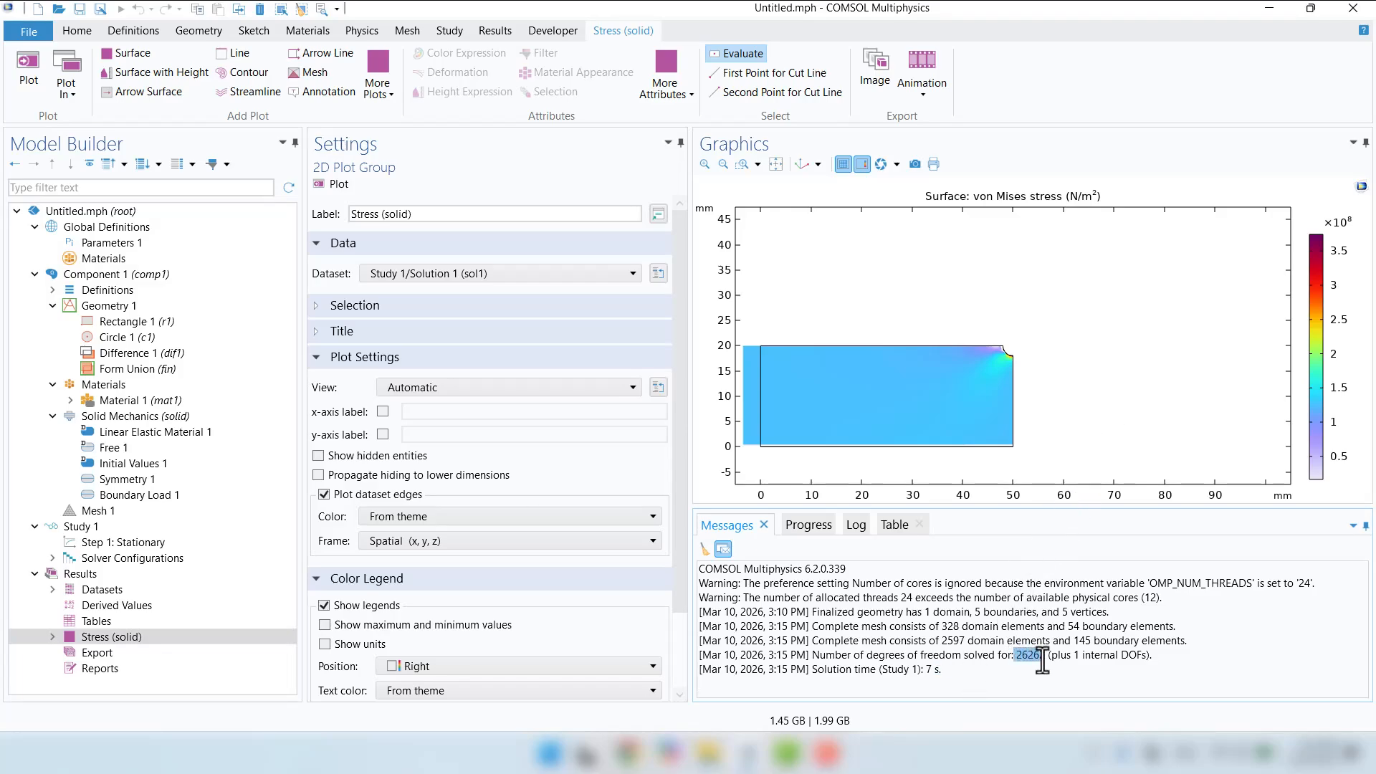
{"action": "left_click", "coordinate": [1129, 388]}
{"action": "left_click", "coordinate": [774, 166]}
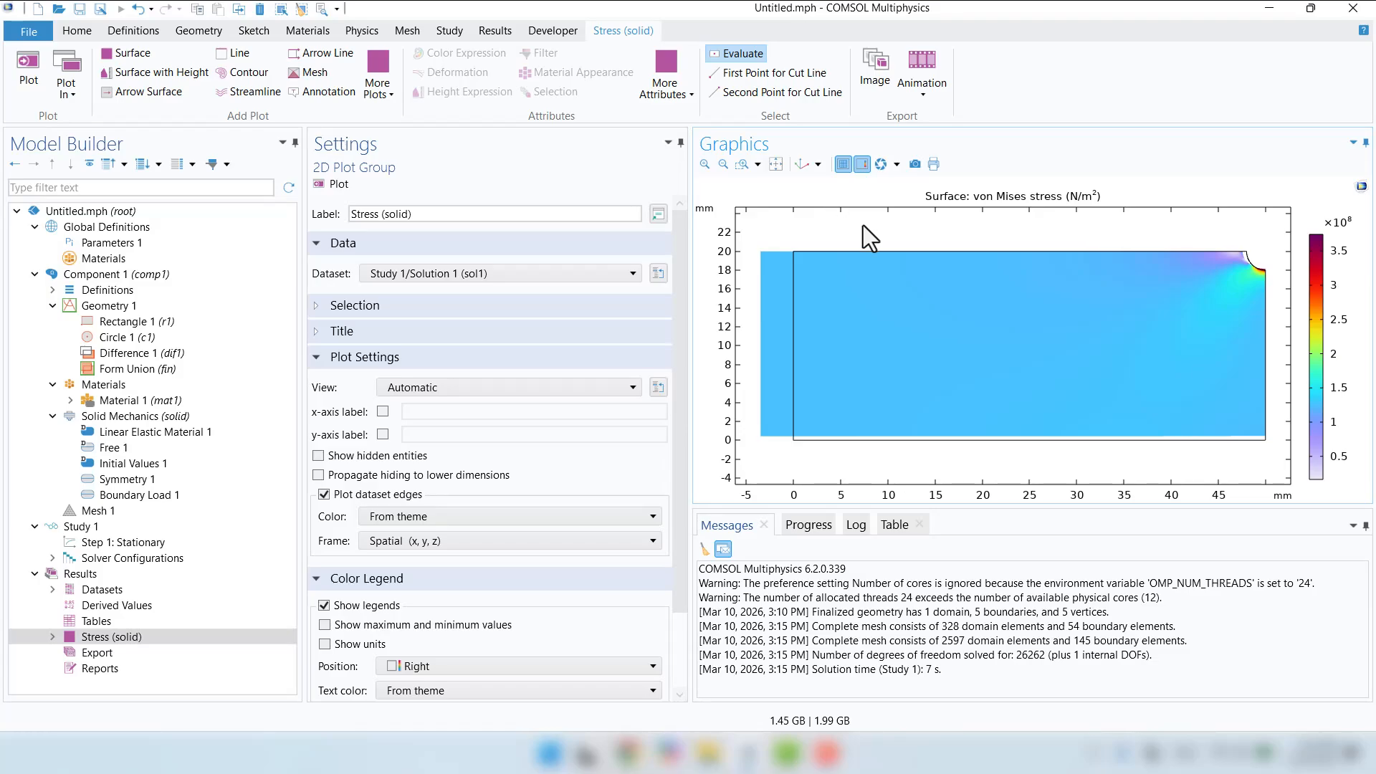
{"action": "left_click", "coordinate": [782, 230]}
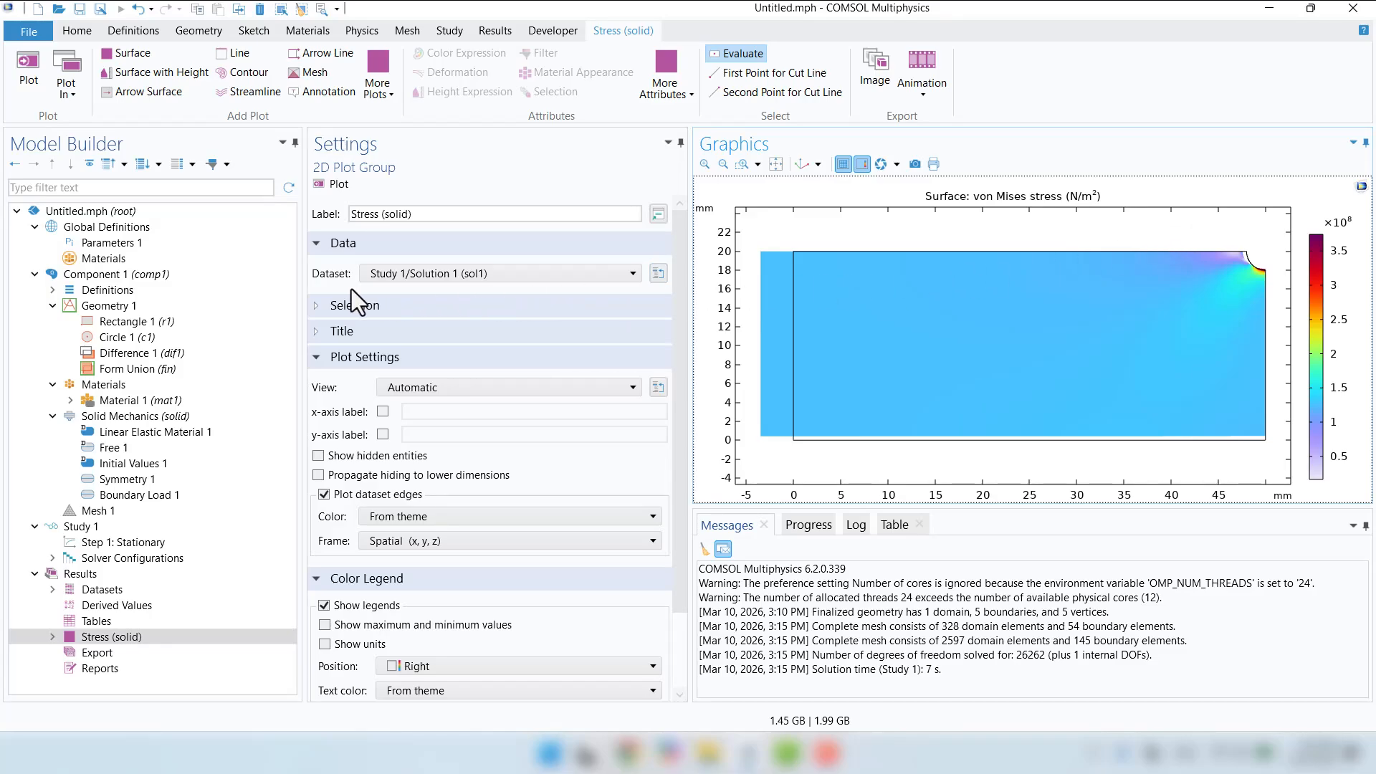
Step: Add a Maximum nonlocal coupling at Boundary level on the hole arc and the vertical edge below it
{"action": "left_click", "coordinate": [107, 290]}
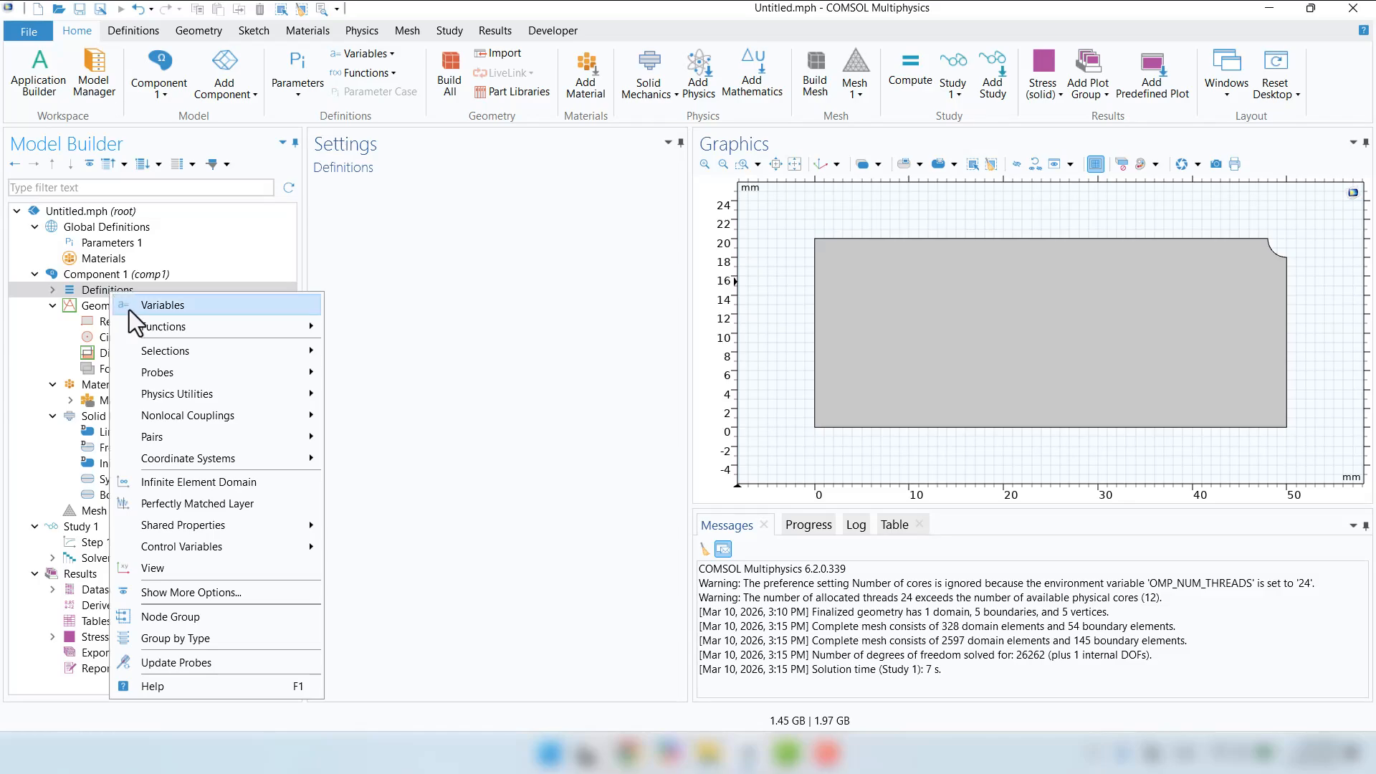
{"action": "mouse_move", "coordinate": [272, 415]}
{"action": "left_click", "coordinate": [384, 460]}
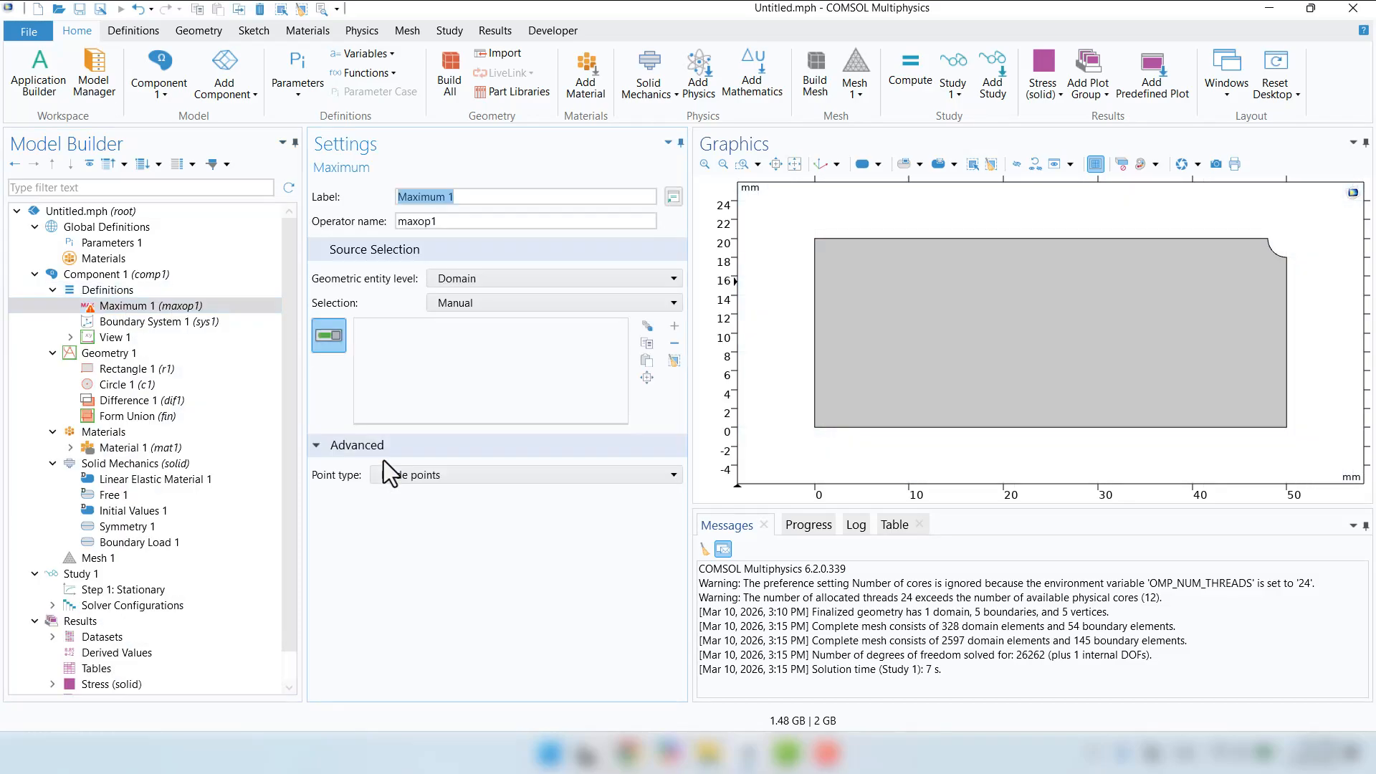
{"action": "left_click", "coordinate": [452, 280]}
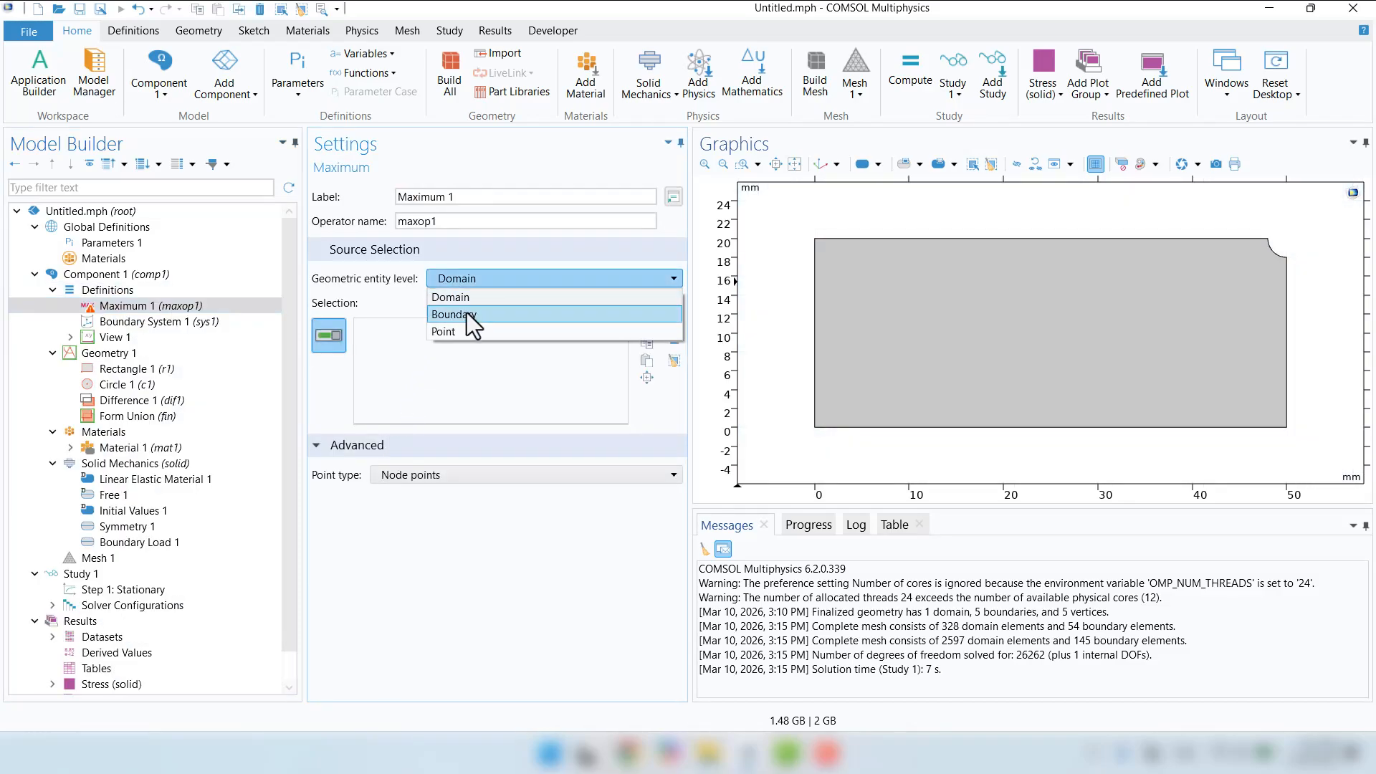
{"action": "left_click", "coordinate": [467, 313]}
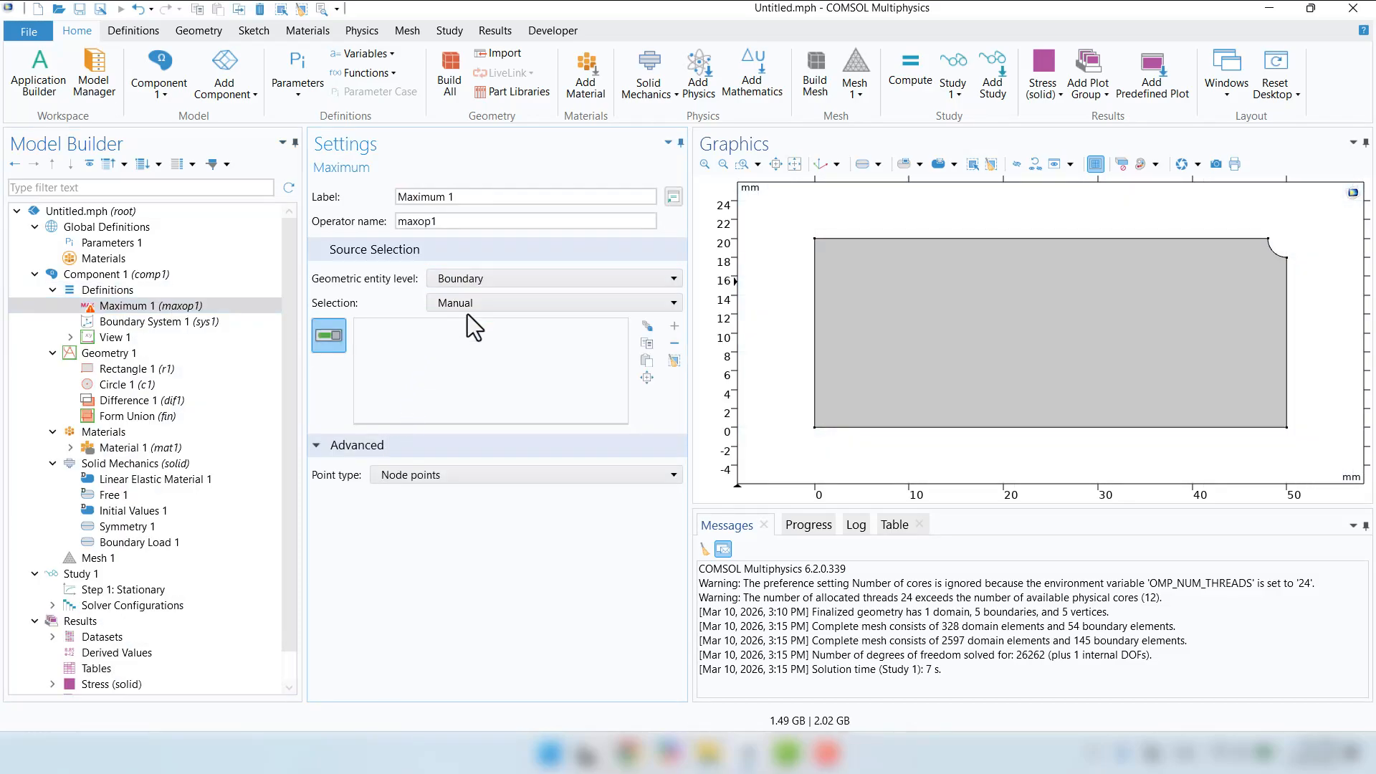
{"action": "left_click", "coordinate": [1272, 254]}
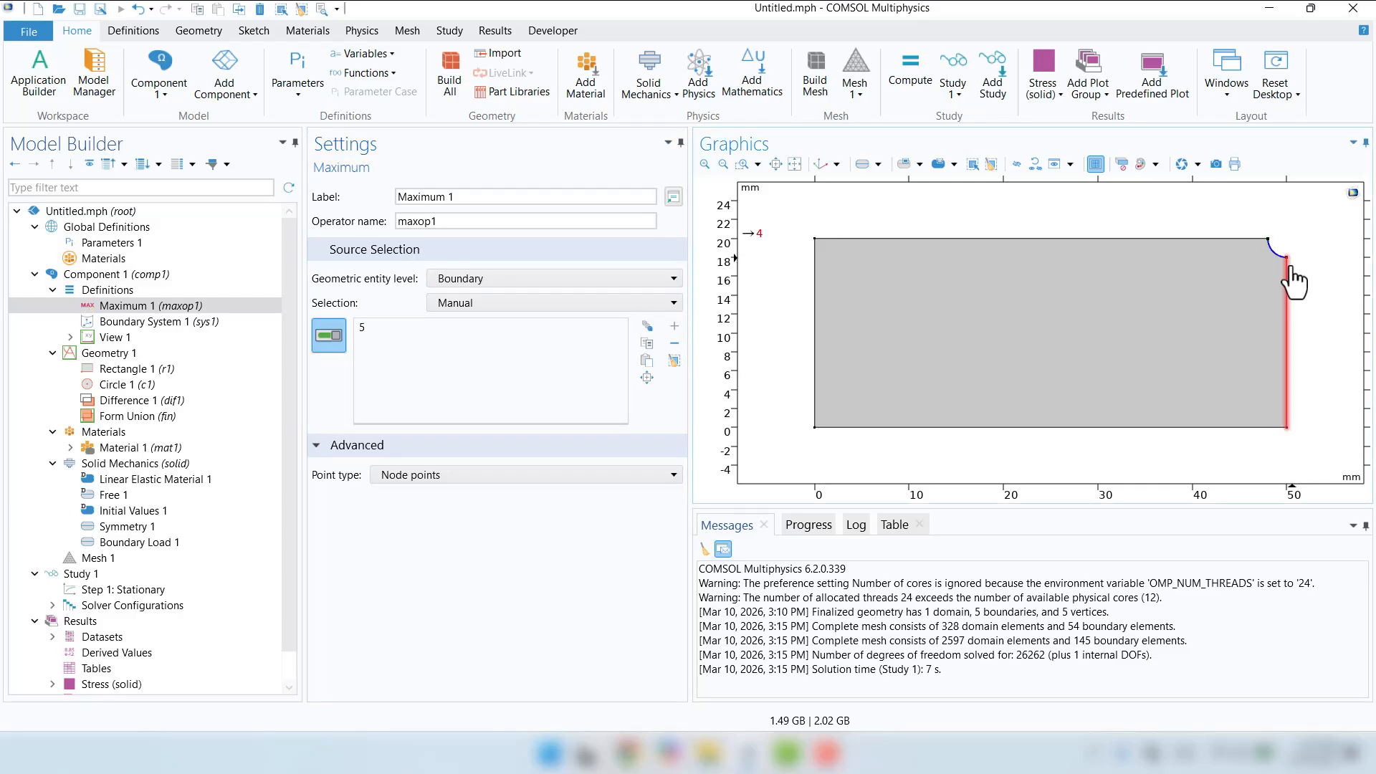
{"action": "left_click", "coordinate": [1303, 265]}
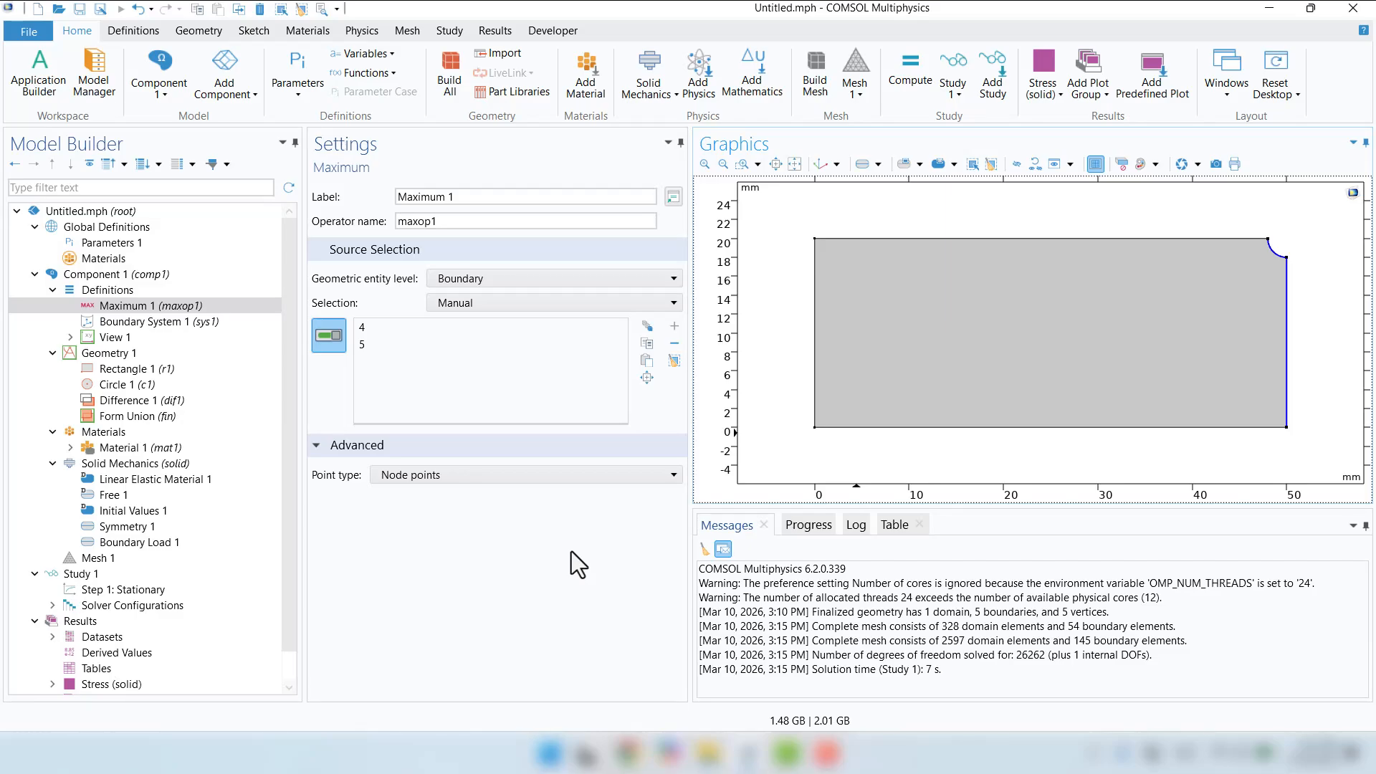
Step: Add an Evaluation Group under Results containing a Global Evaluation
{"action": "right_click", "coordinate": [77, 623]}
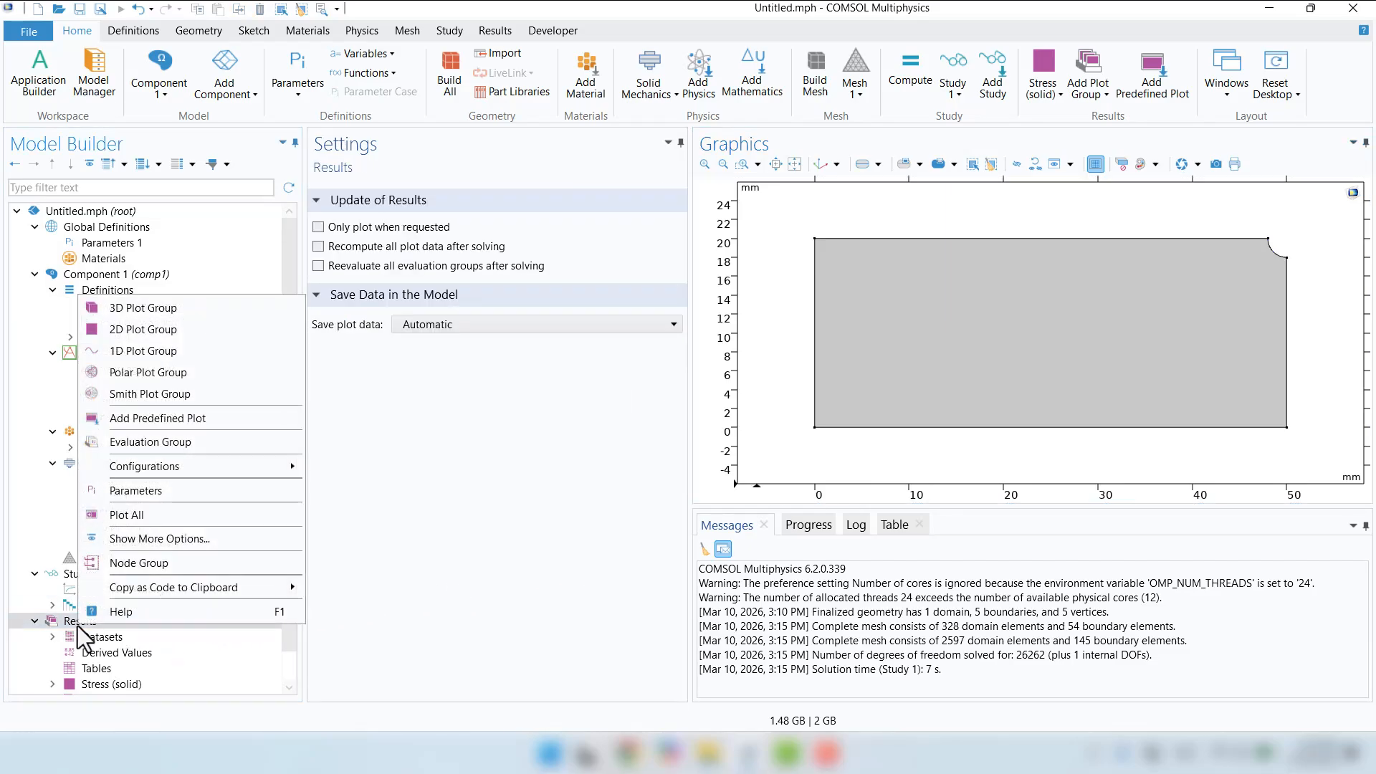
{"action": "left_click", "coordinate": [136, 442]}
{"action": "scroll", "coordinate": [176, 537], "scroll_direction": "down", "scroll_amount": 1}
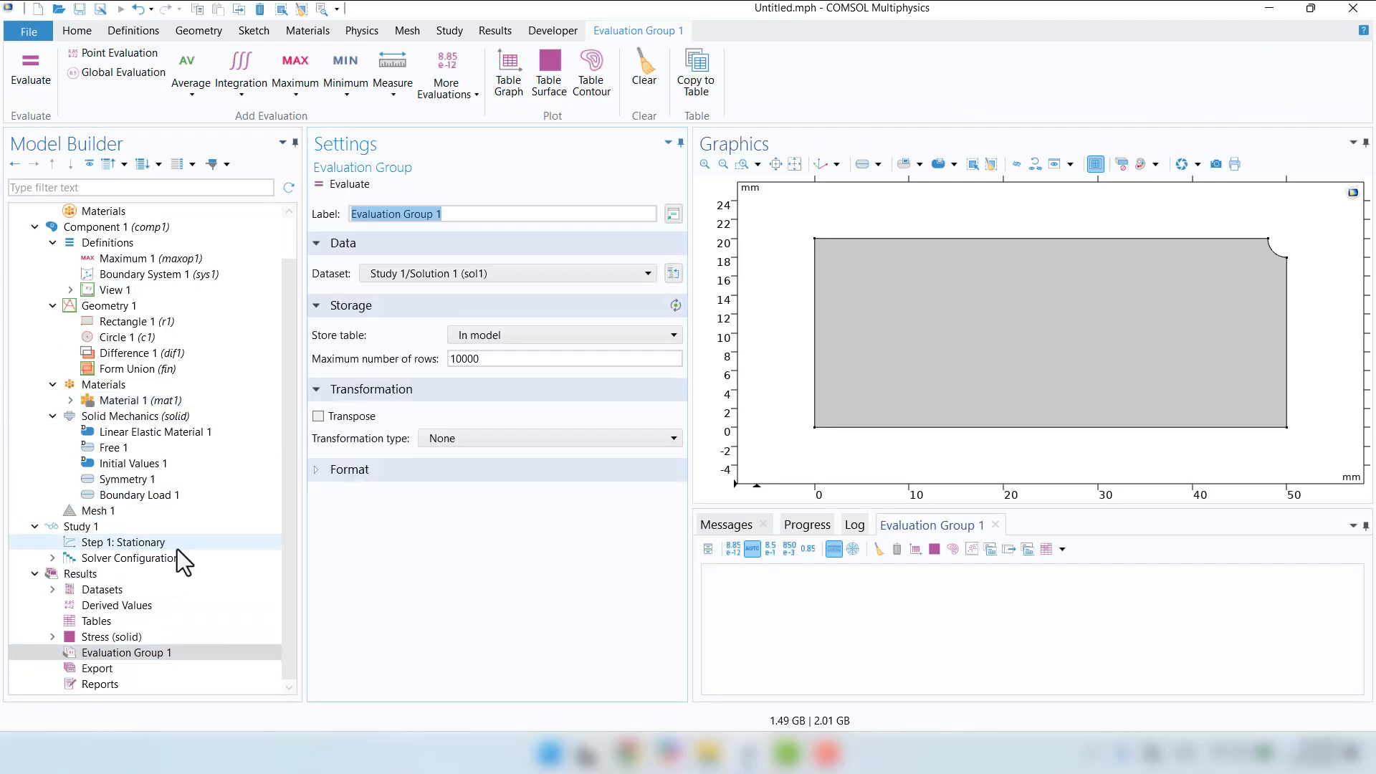
{"action": "right_click", "coordinate": [126, 655]}
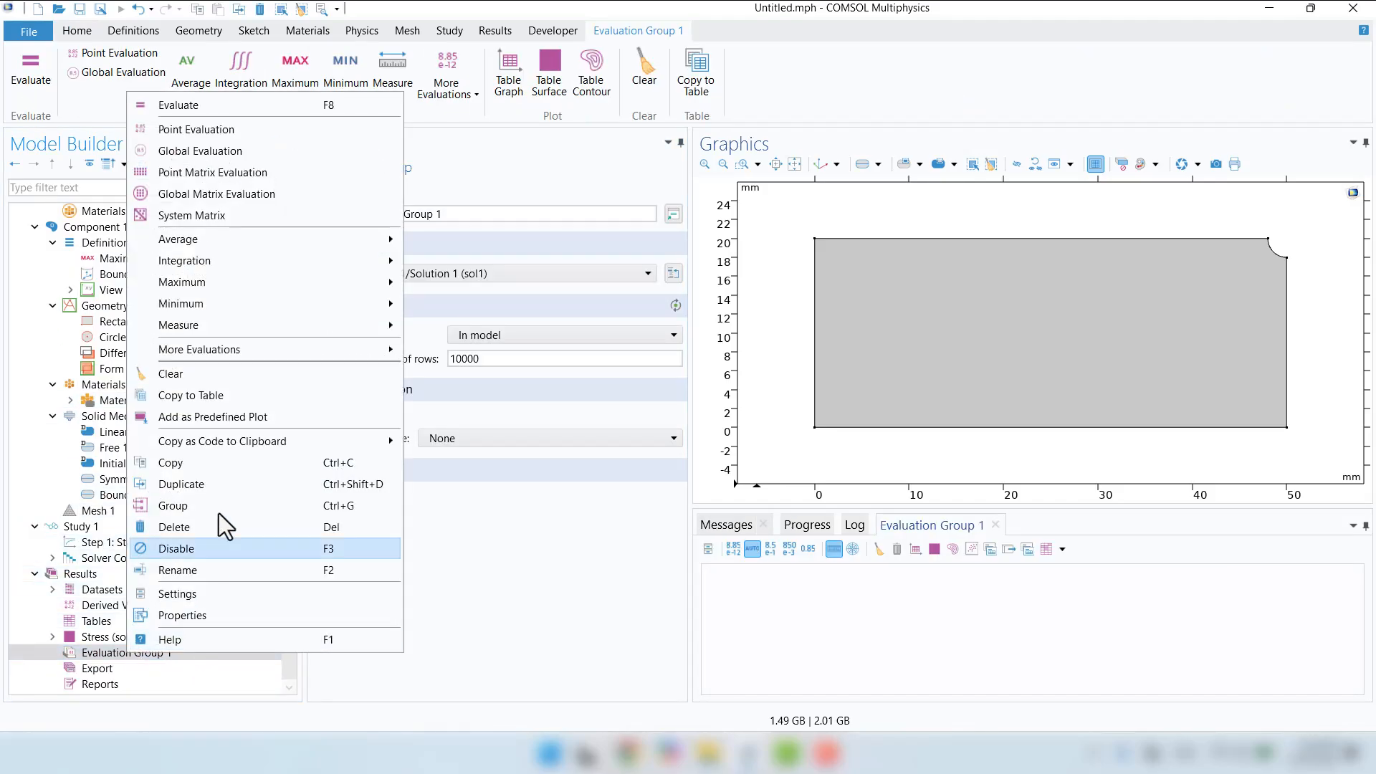
{"action": "left_click", "coordinate": [235, 153]}
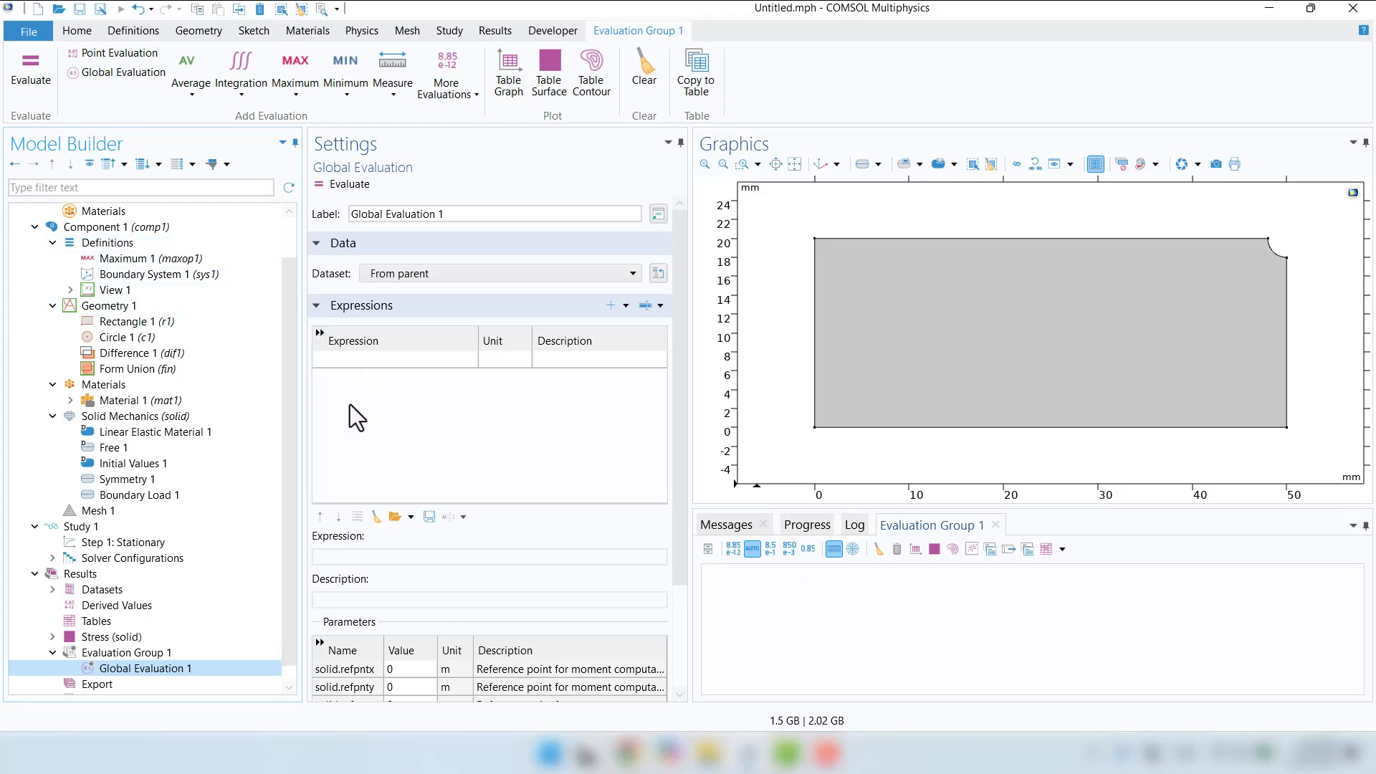
{"action": "left_click", "coordinate": [626, 307]}
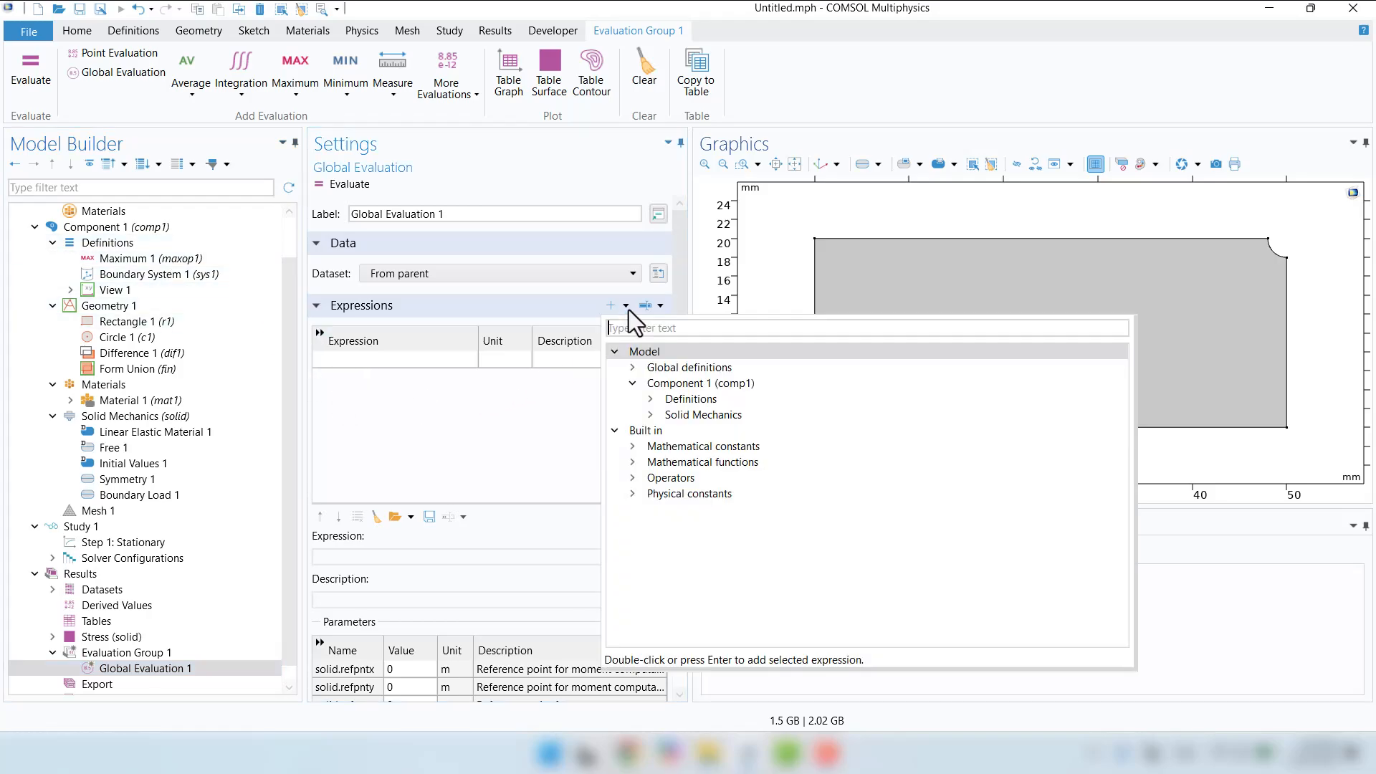
{"action": "left_click", "coordinate": [646, 413]}
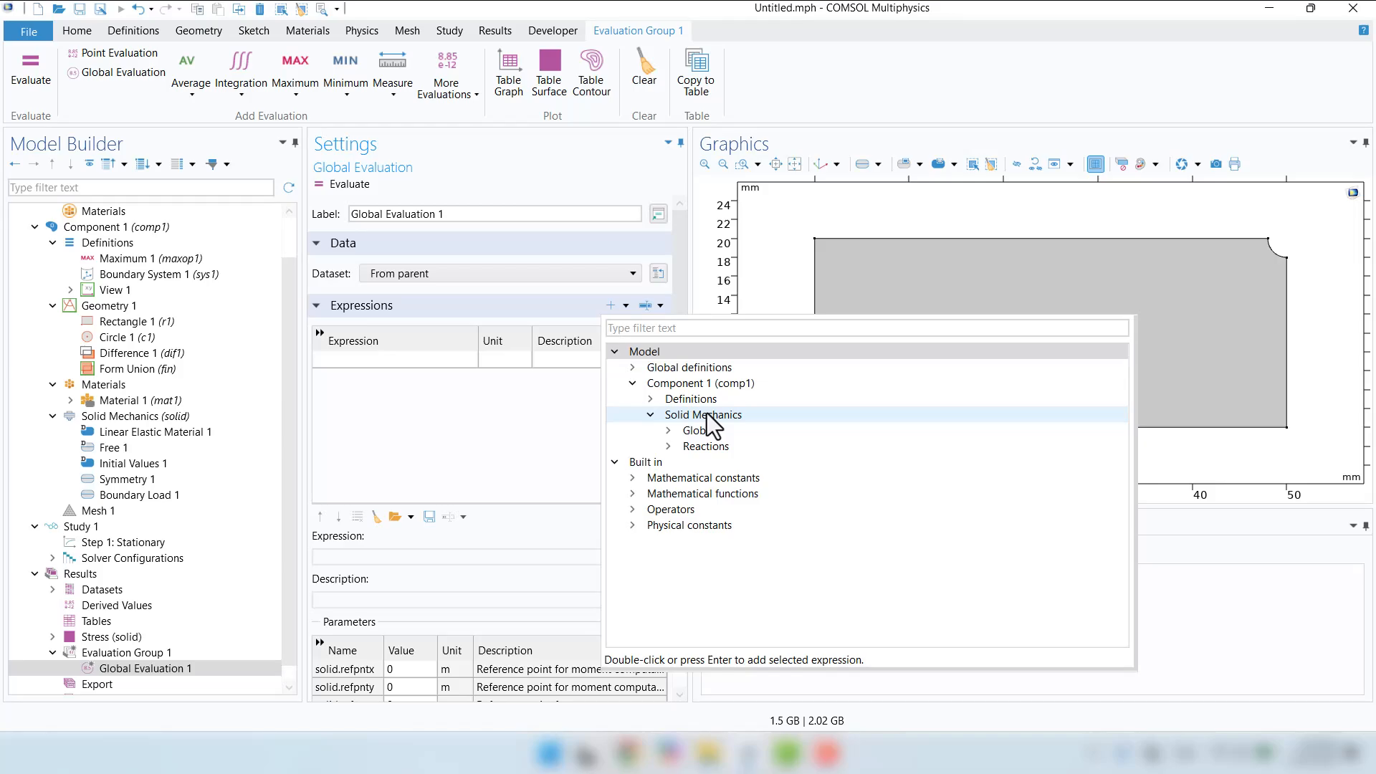
{"action": "left_click", "coordinate": [517, 421]}
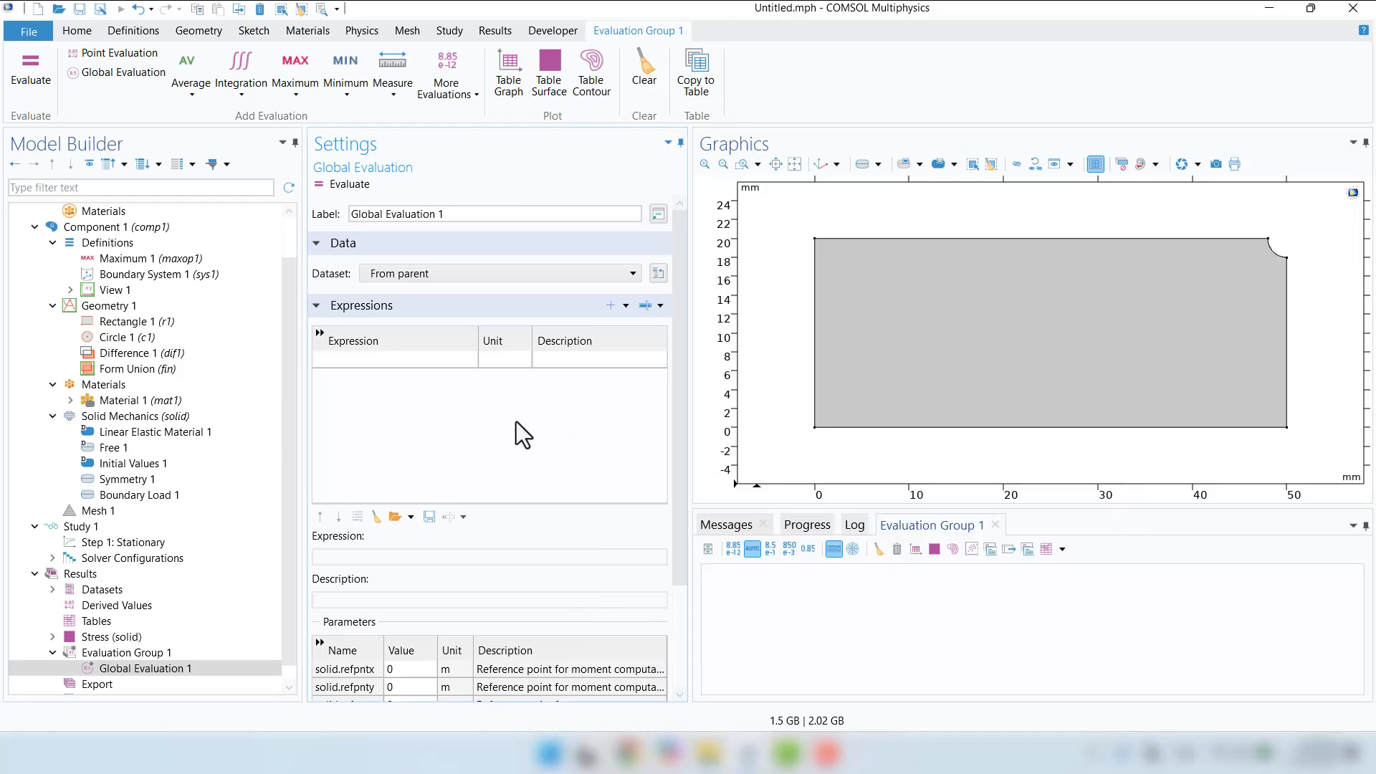
Step: Change the stress plot's surface expression to solid.slGp11, the 11-component of the local coordinate system stress tensor, and replot it
{"action": "left_click", "coordinate": [57, 637]}
{"action": "left_click", "coordinate": [89, 651]}
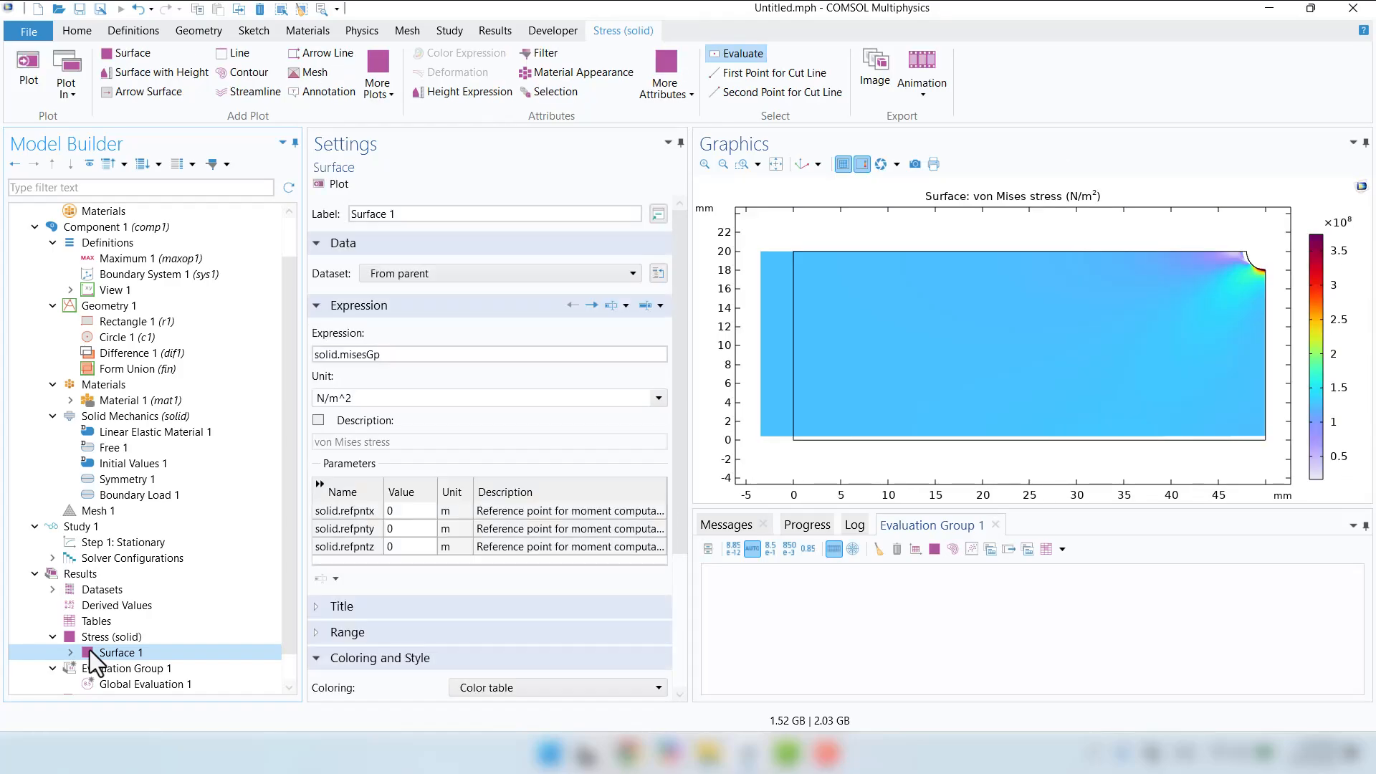
{"action": "left_click", "coordinate": [657, 307]}
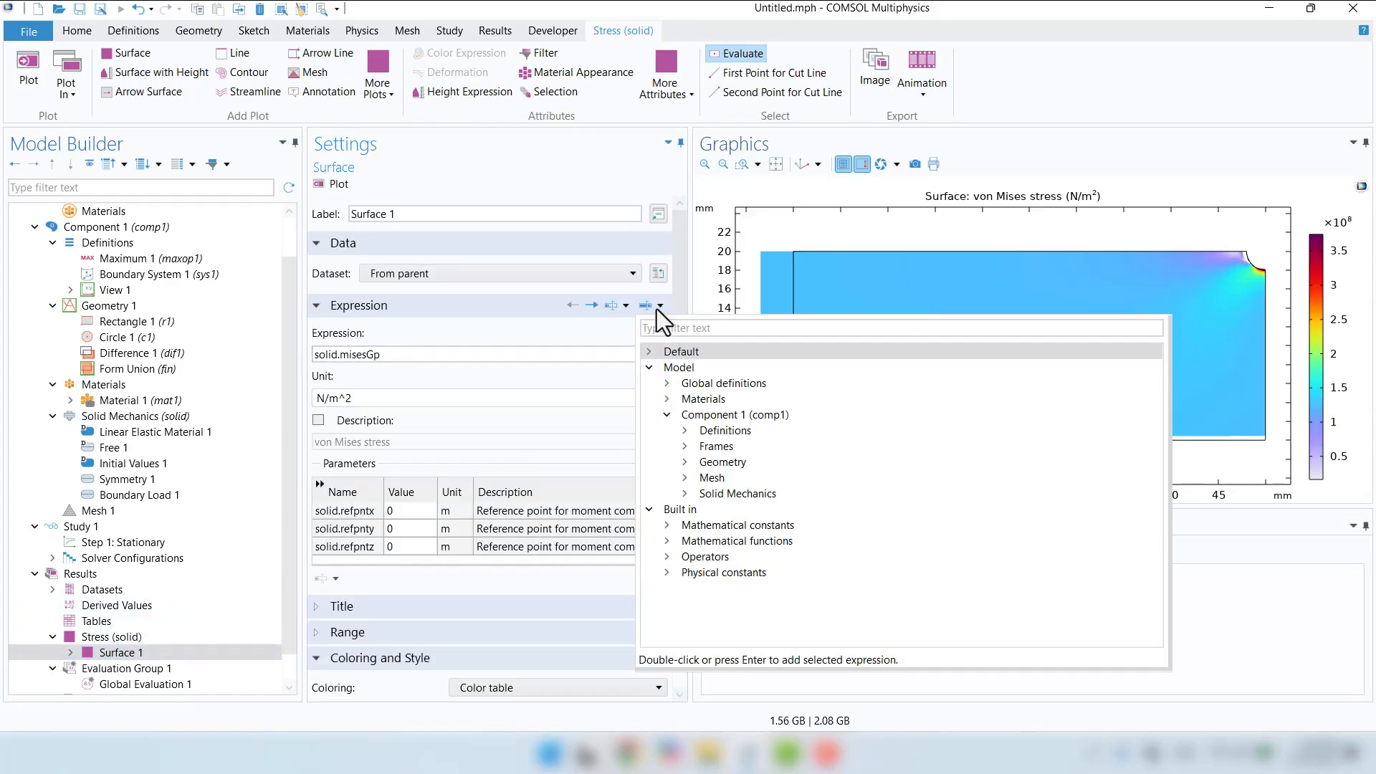
{"action": "left_click", "coordinate": [685, 494]}
{"action": "scroll", "coordinate": [687, 497], "scroll_direction": "down", "scroll_amount": 2}
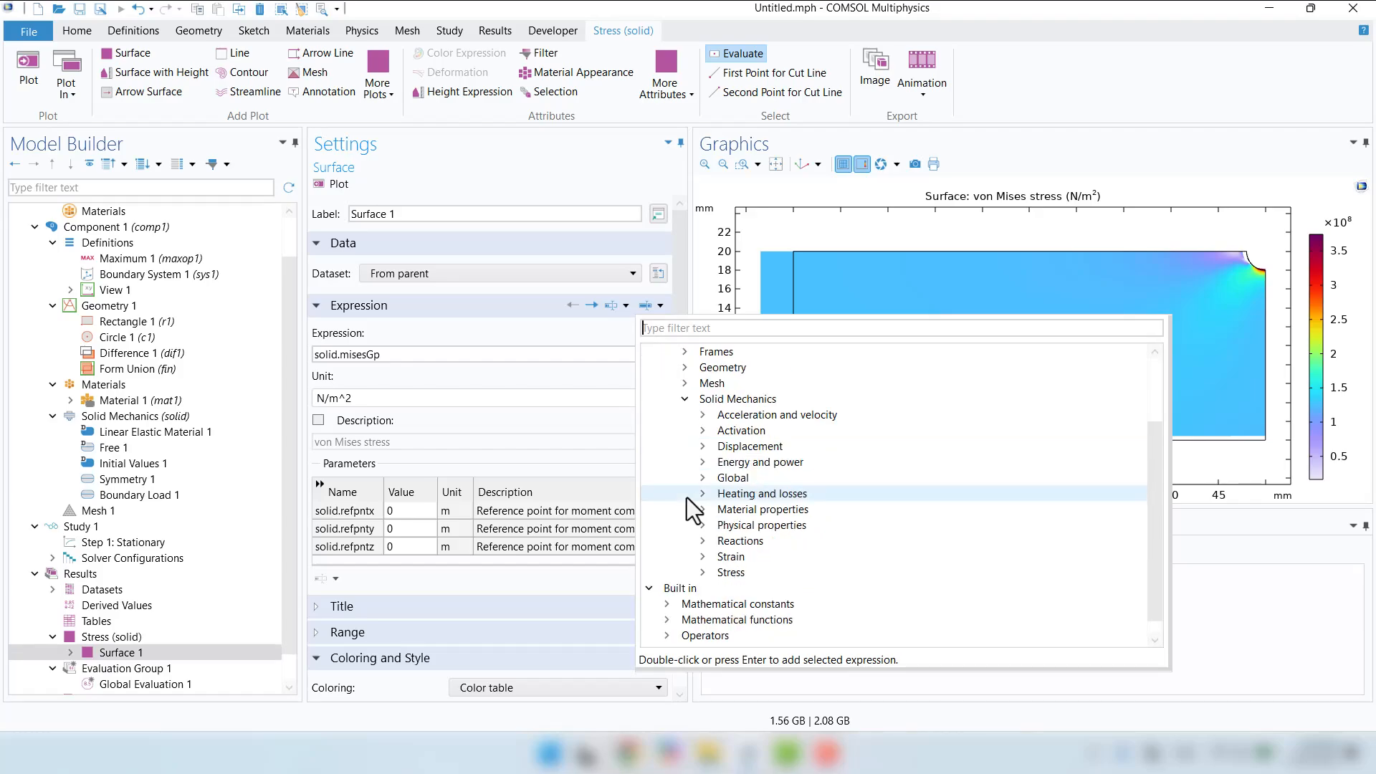
{"action": "left_click", "coordinate": [701, 572]}
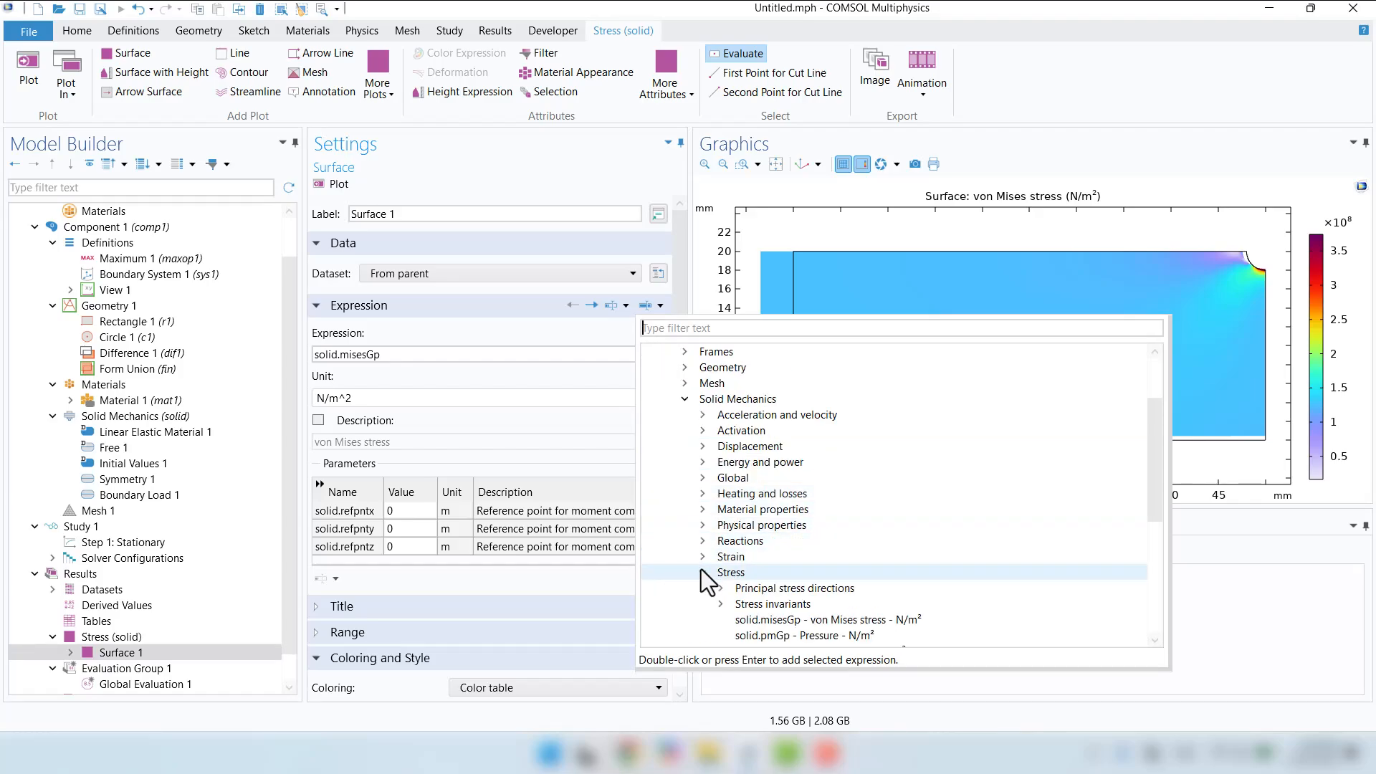
{"action": "scroll", "coordinate": [700, 569], "scroll_direction": "down", "scroll_amount": 5}
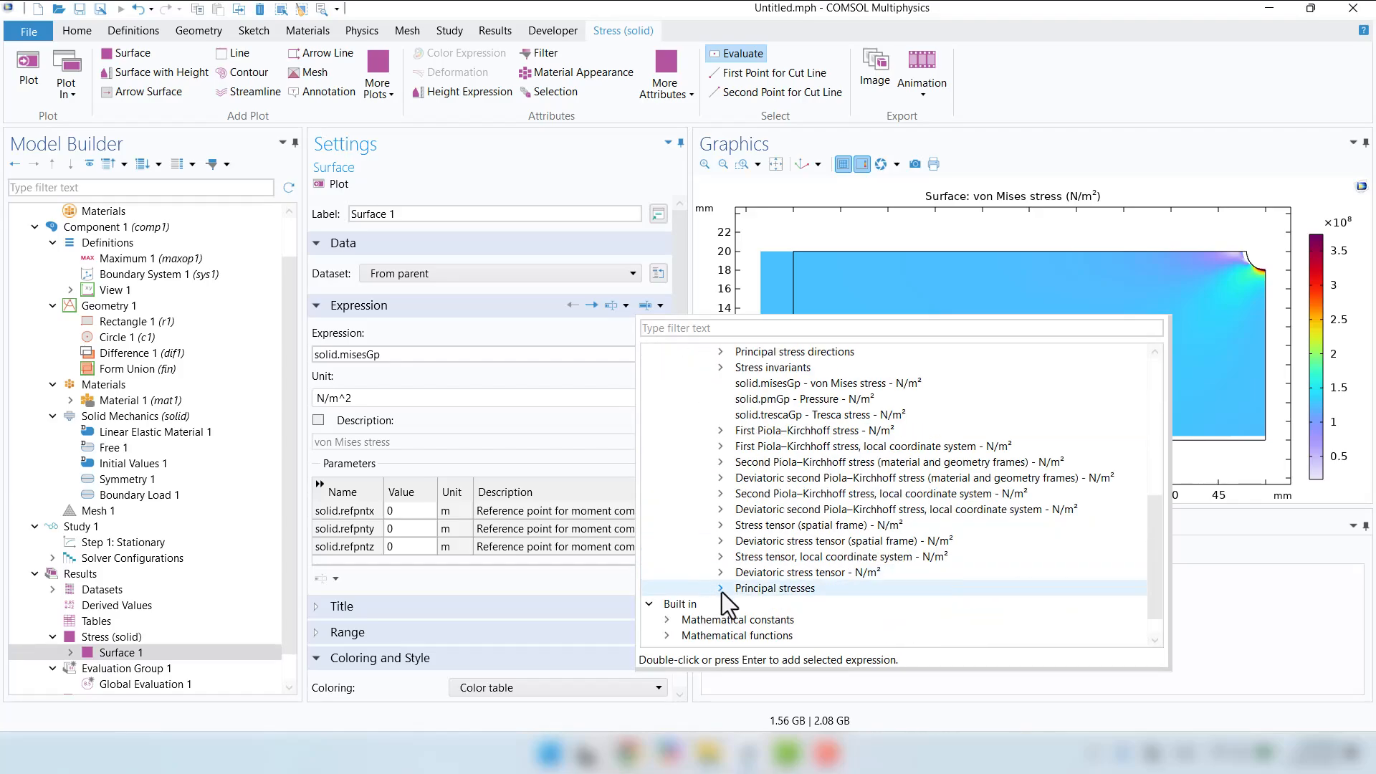
{"action": "left_click", "coordinate": [721, 590]}
{"action": "scroll", "coordinate": [721, 591], "scroll_direction": "down", "scroll_amount": 1}
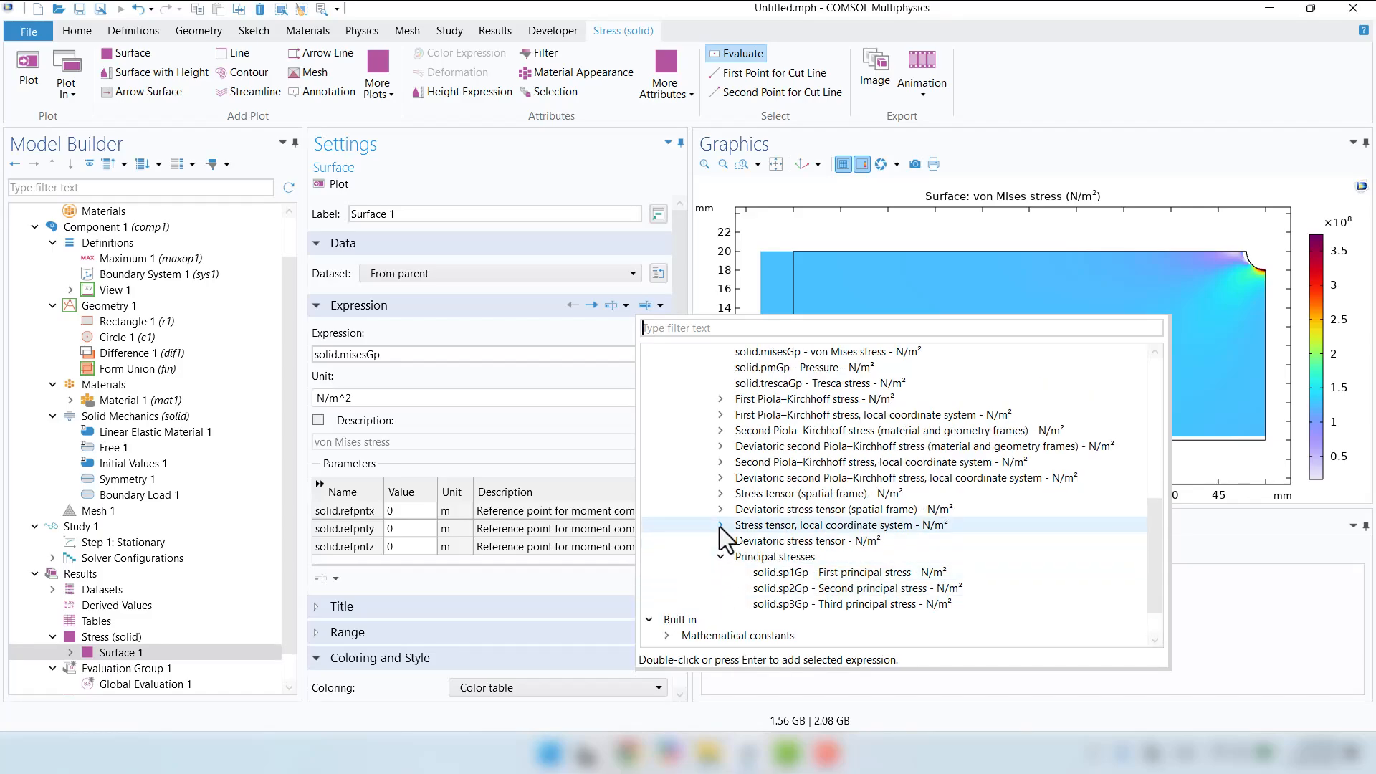
{"action": "left_click", "coordinate": [720, 525]}
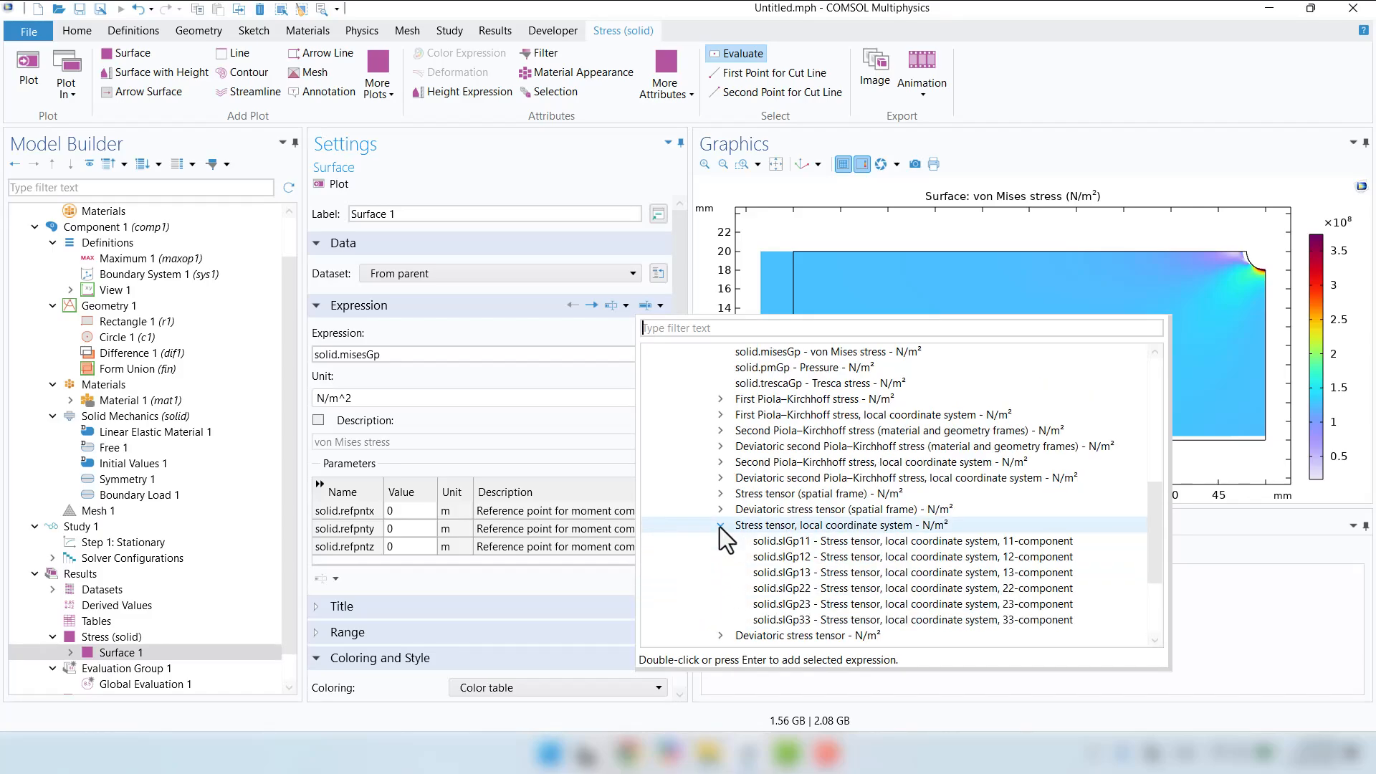
{"action": "double_click", "coordinate": [767, 541]}
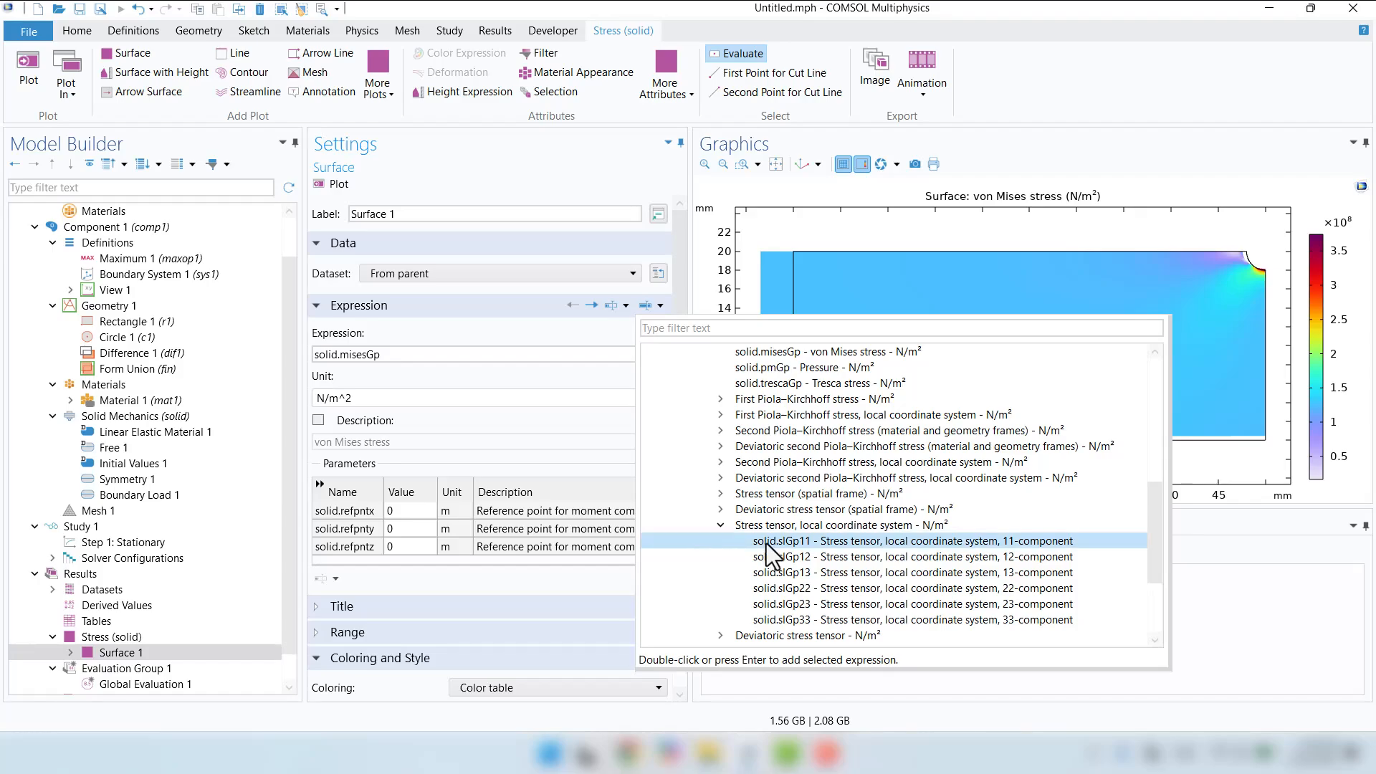
{"action": "left_click", "coordinate": [331, 183]}
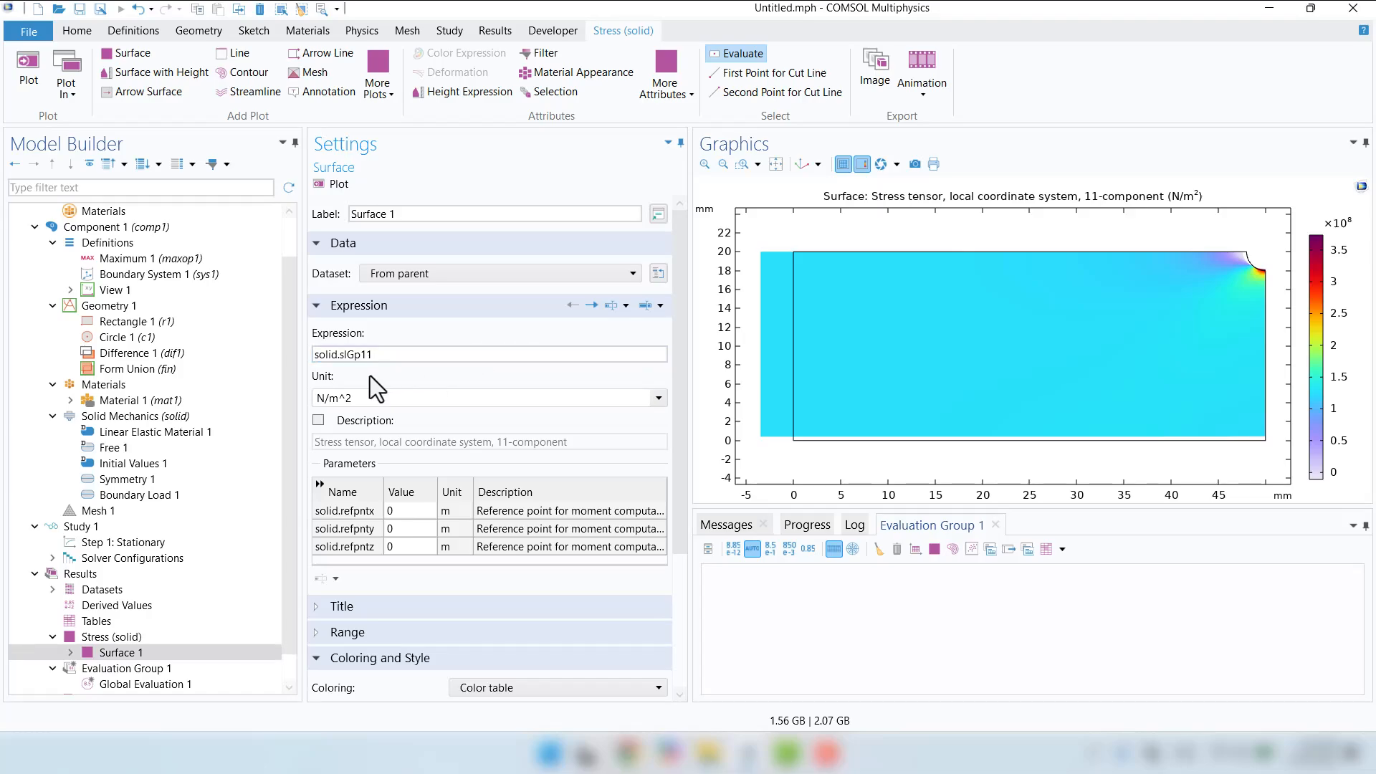
Step: Copy the surface plot's stress expression and enter maxop1(solid.slGp11) as the Global Evaluation's expression
{"action": "left_click_drag", "start_coordinate": [373, 354], "coordinate": [315, 354]}
{"action": "right_click", "coordinate": [326, 354]}
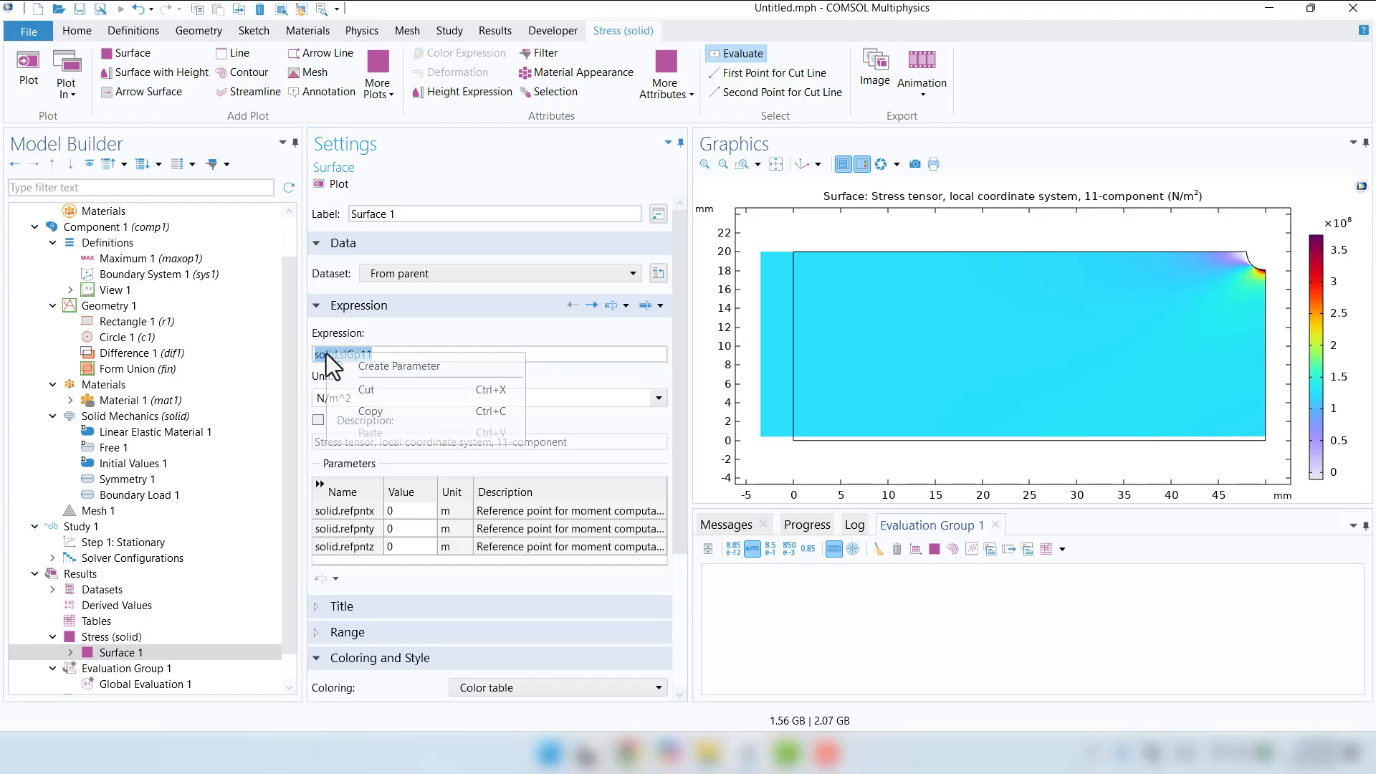
{"action": "left_click", "coordinate": [354, 410]}
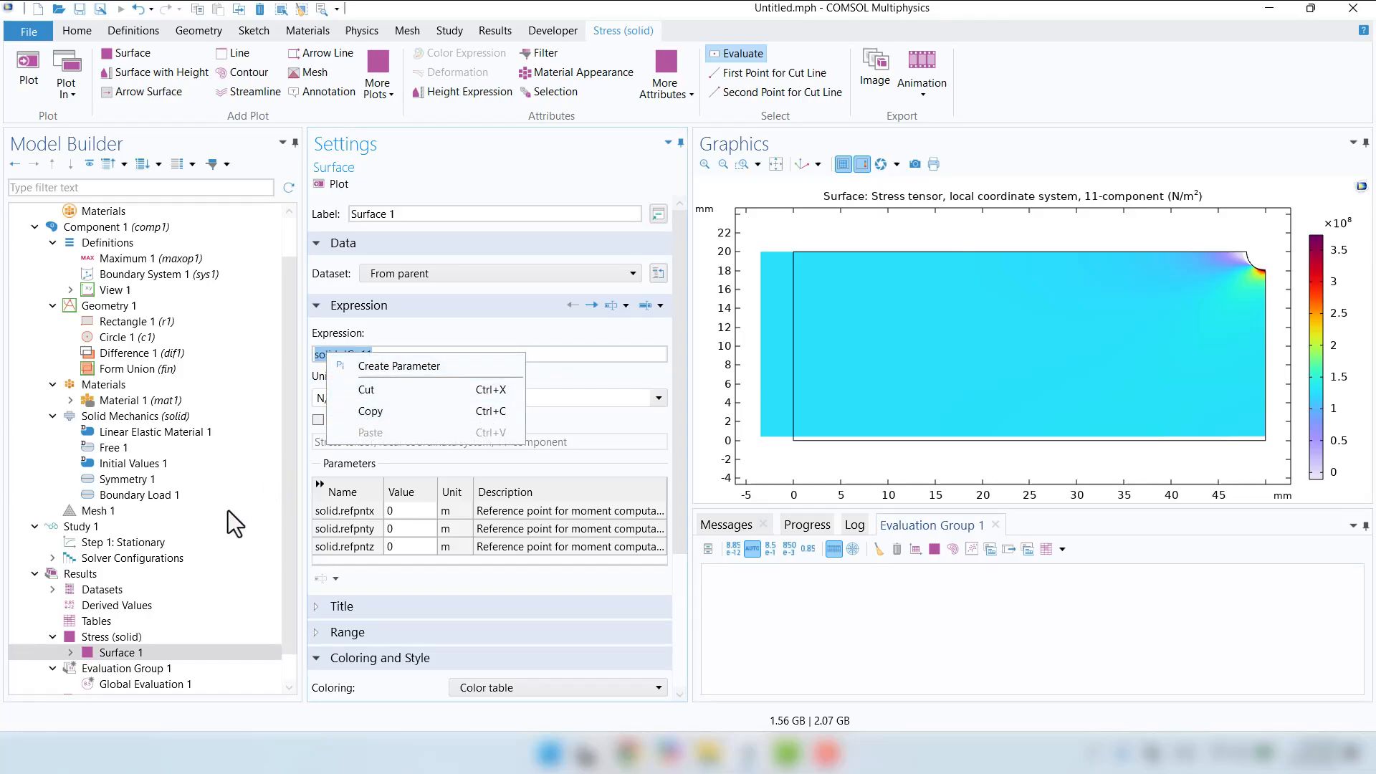
{"action": "left_click", "coordinate": [133, 684]}
{"action": "left_click", "coordinate": [395, 360]}
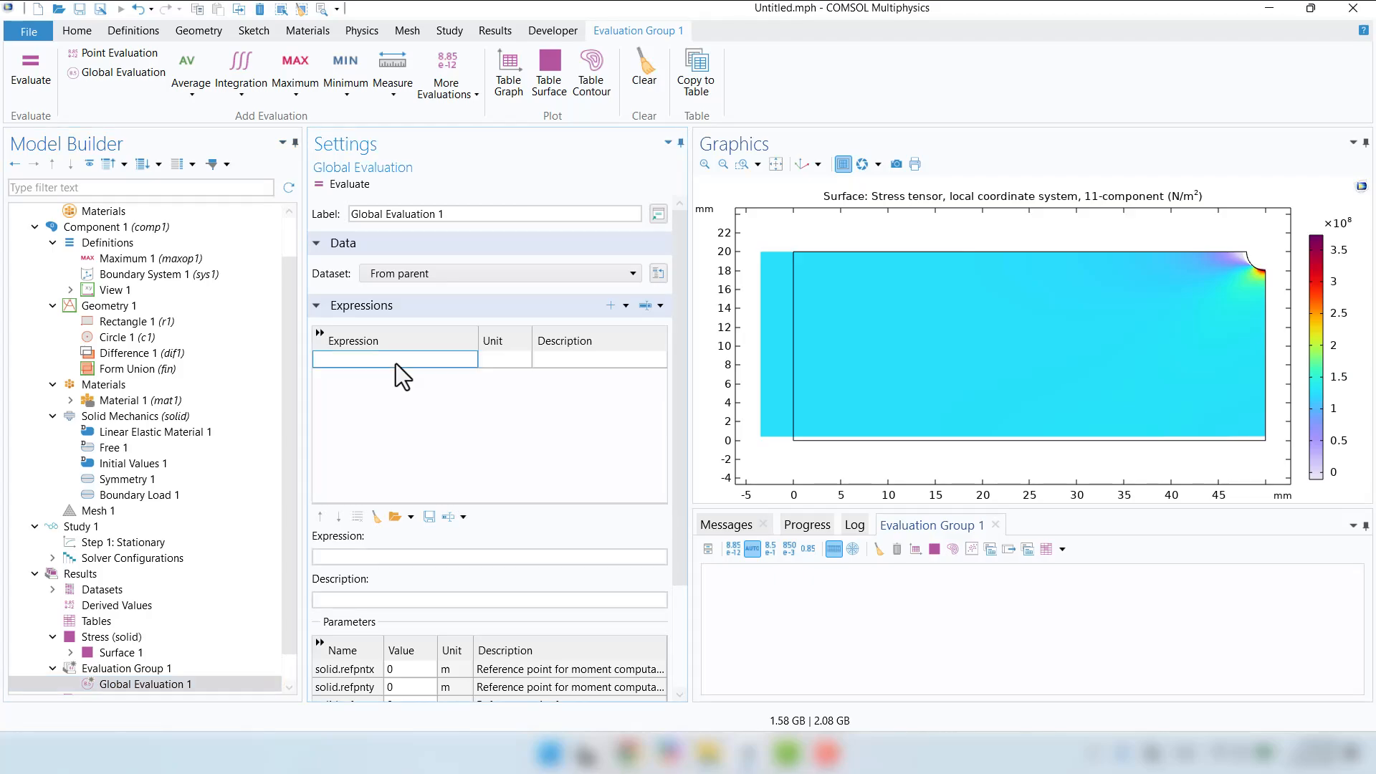
{"action": "type", "text": "maxop1"}
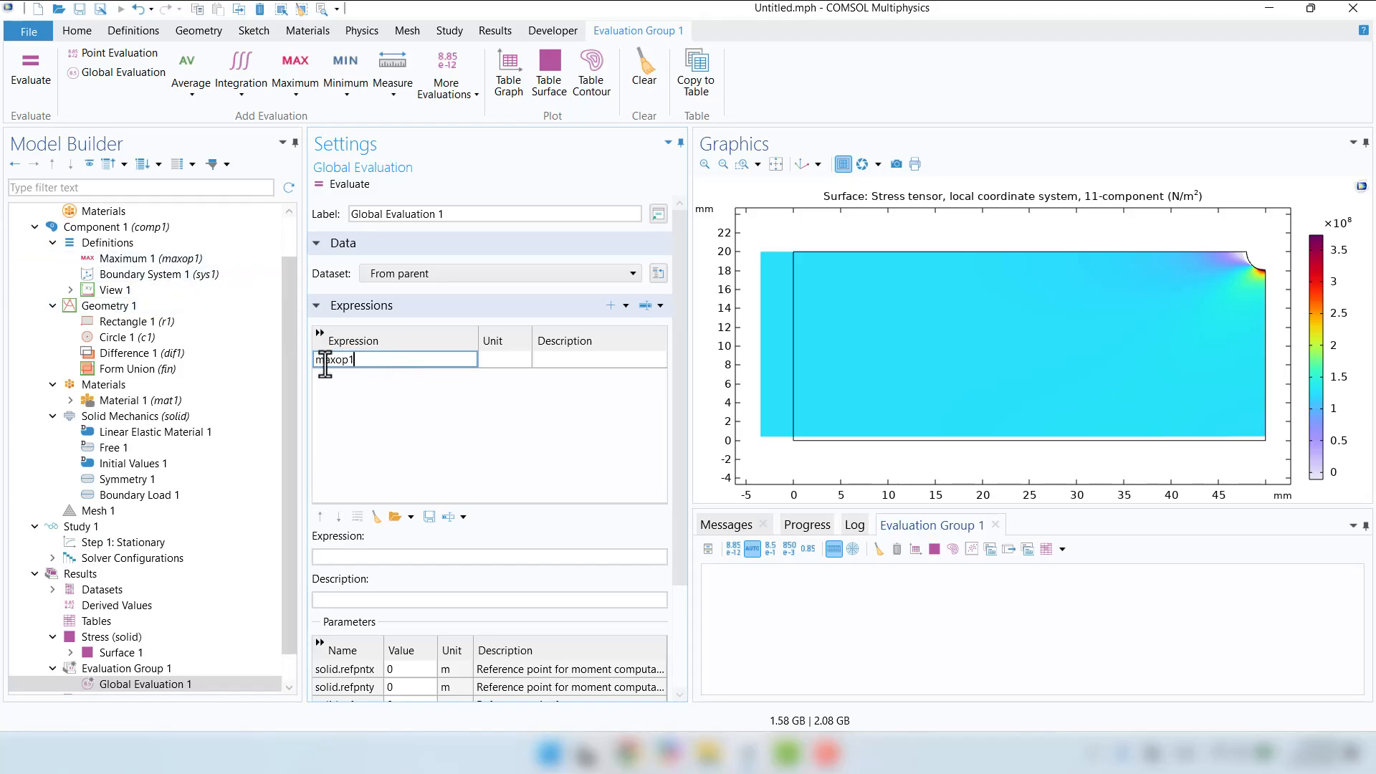
{"action": "type", "text": "("}
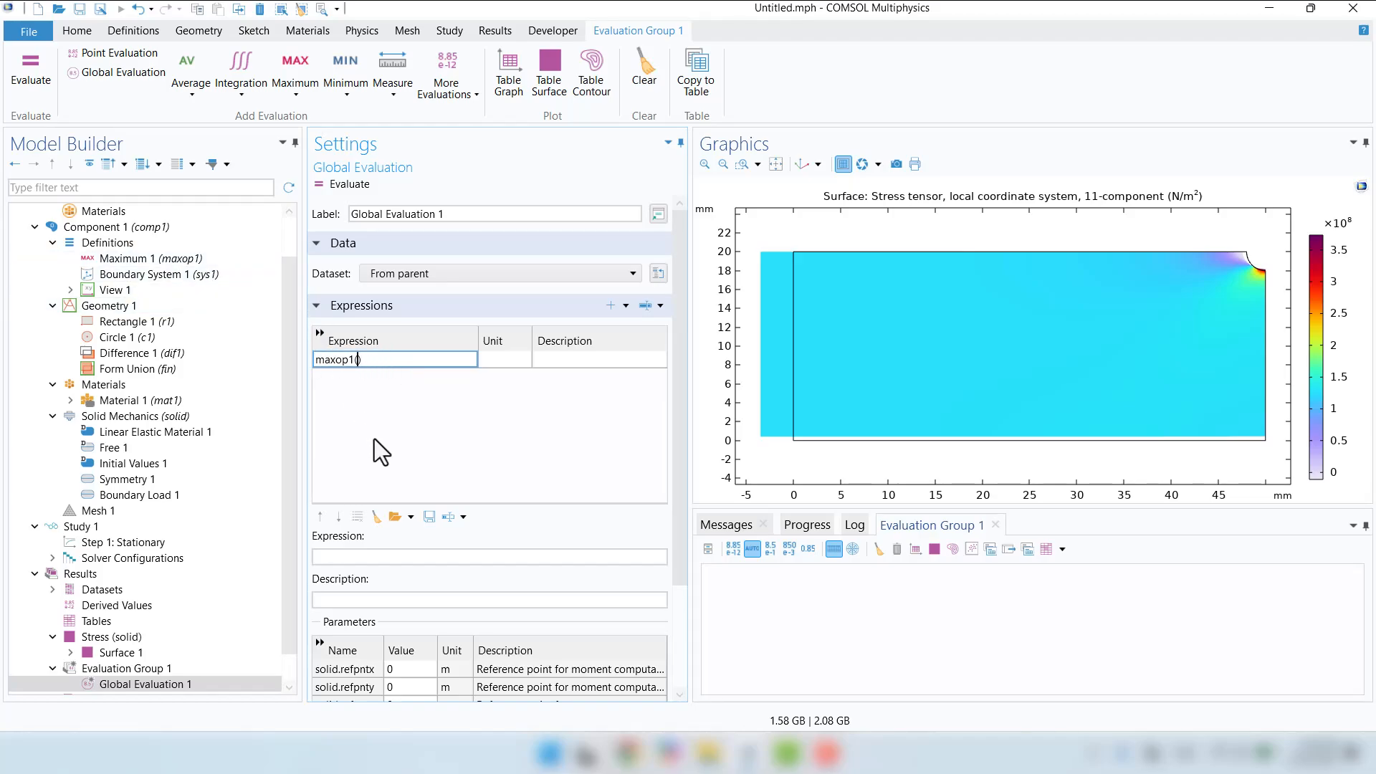
{"action": "type", "text": "solid.slGp11"}
{"action": "key", "text": "Return"}
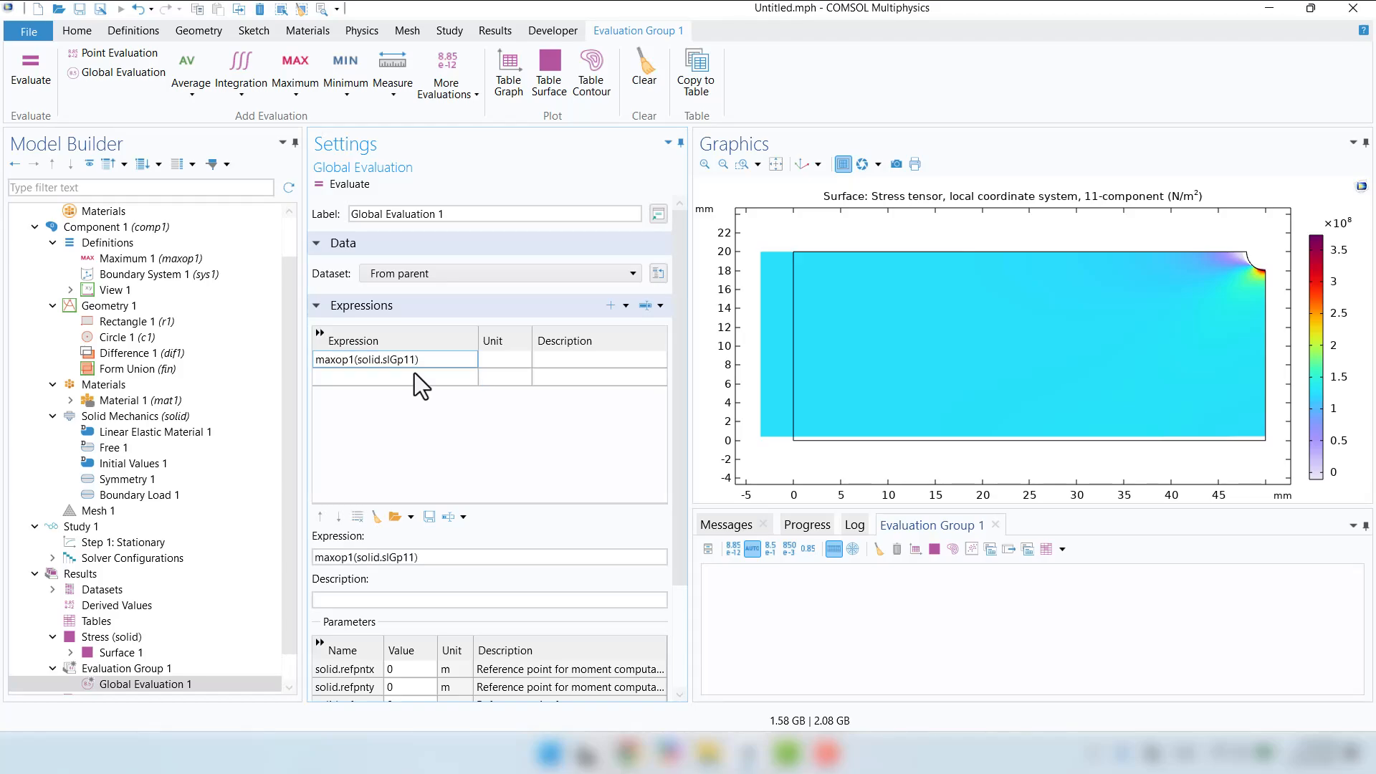
Step: Try to evaluate the maximum stress expression, and update the Study 1 solution to include the new Maximum operator
{"action": "left_click", "coordinate": [345, 180]}
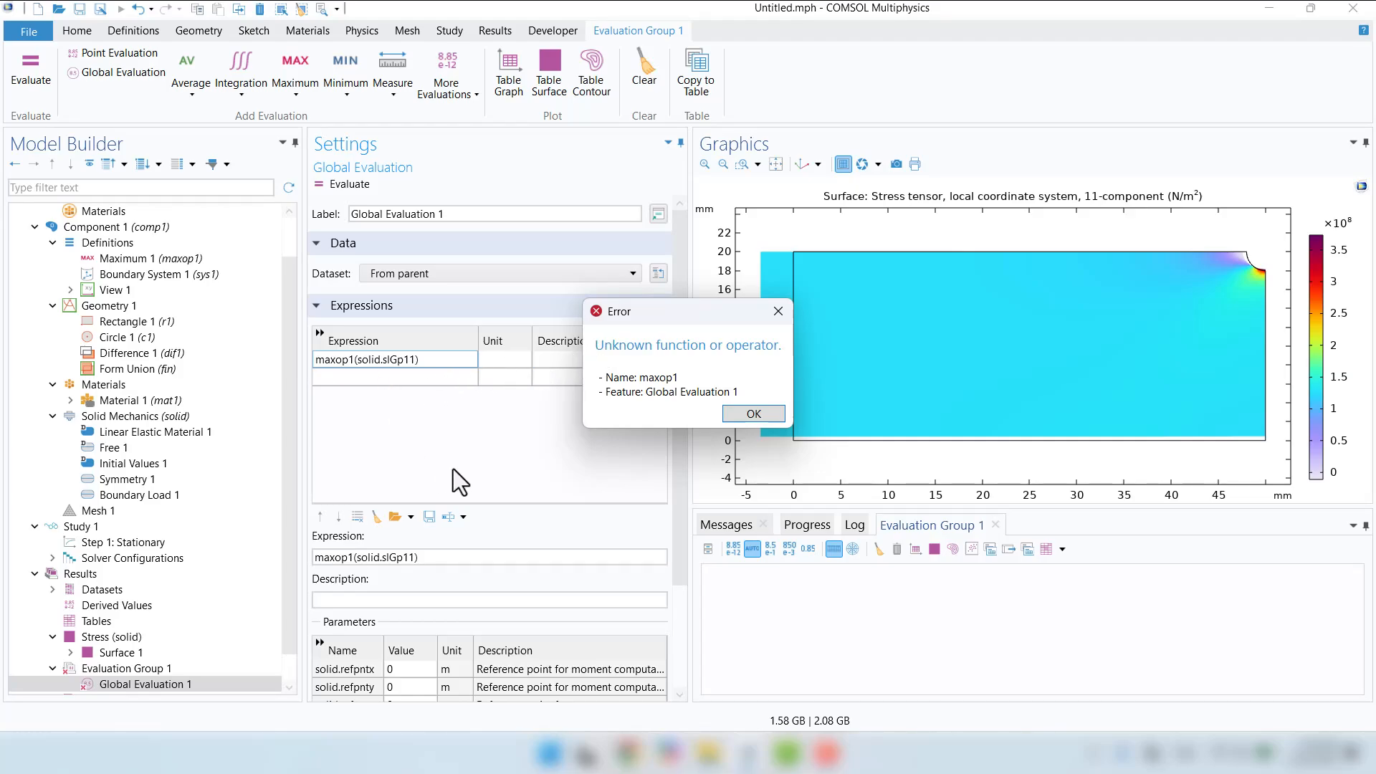
{"action": "left_click", "coordinate": [743, 417]}
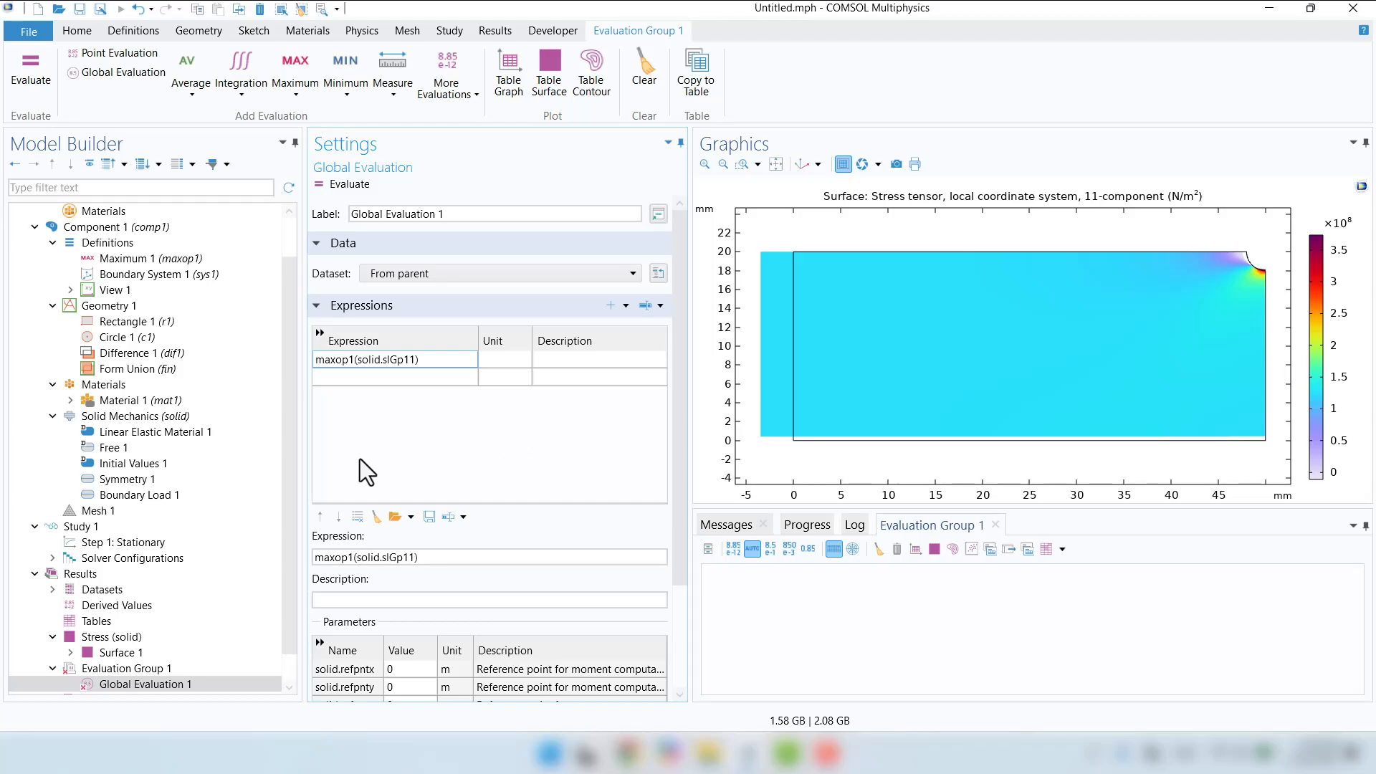
{"action": "left_click", "coordinate": [94, 528]}
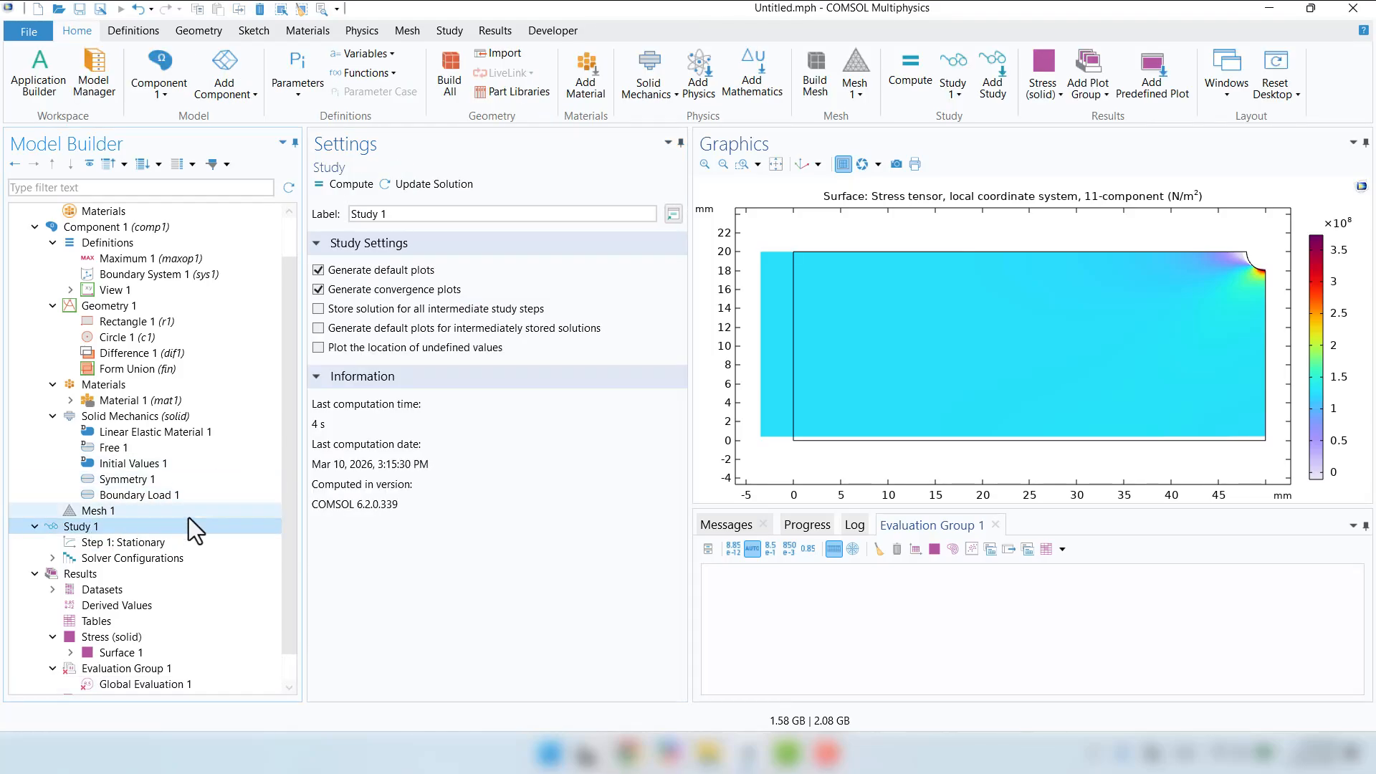
{"action": "left_click", "coordinate": [419, 183]}
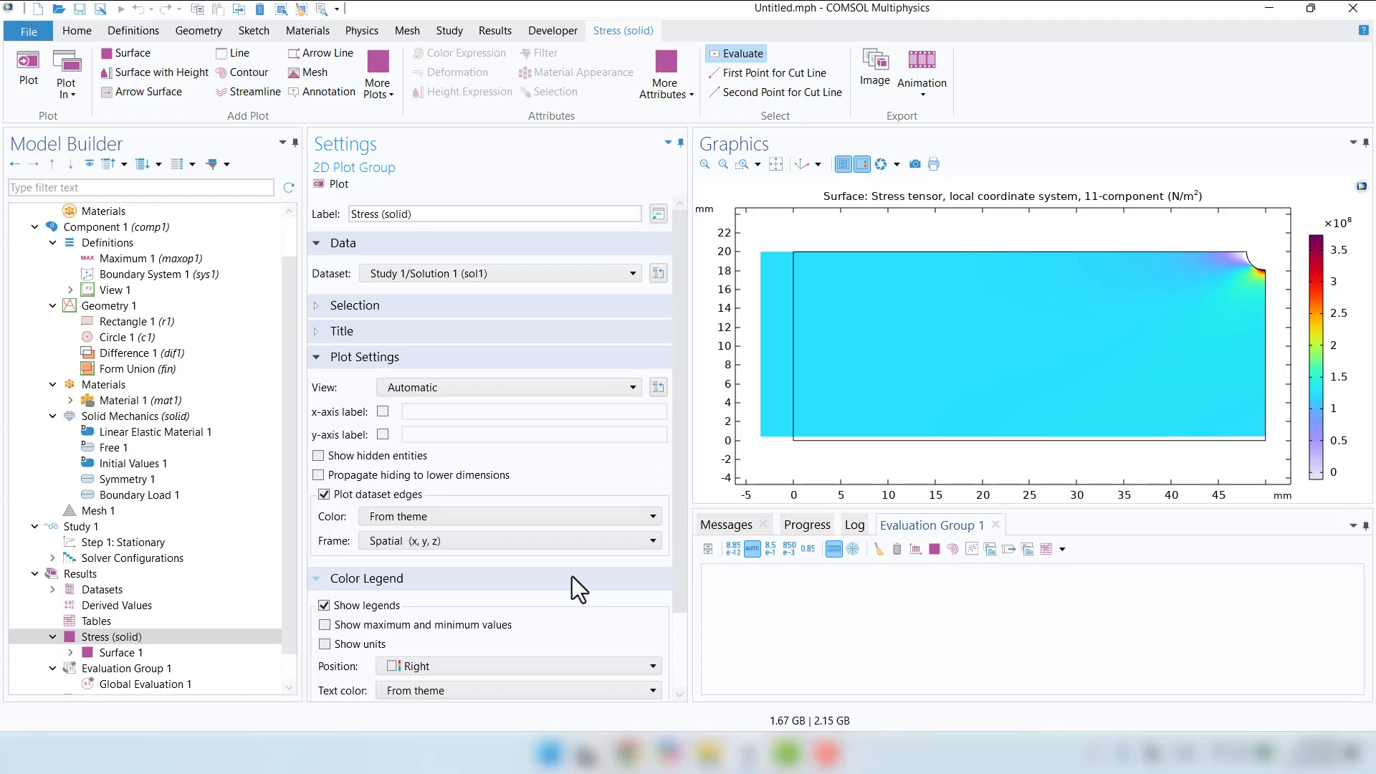
Step: Evaluate maxop1(solid.slGp11) in Global Evaluation 1 and look up the nominal stress parameter's name in Parameters 1
{"action": "left_click", "coordinate": [173, 682]}
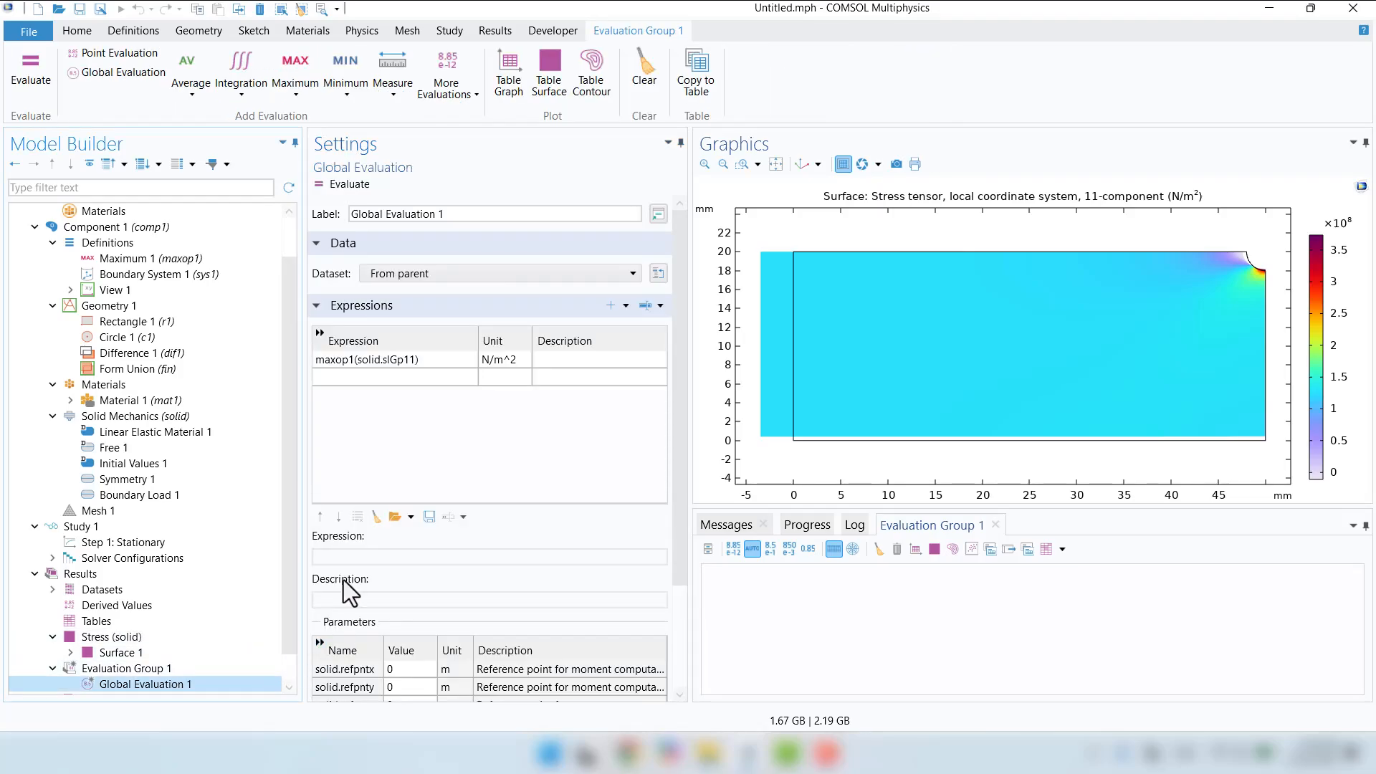
{"action": "left_click", "coordinate": [330, 185]}
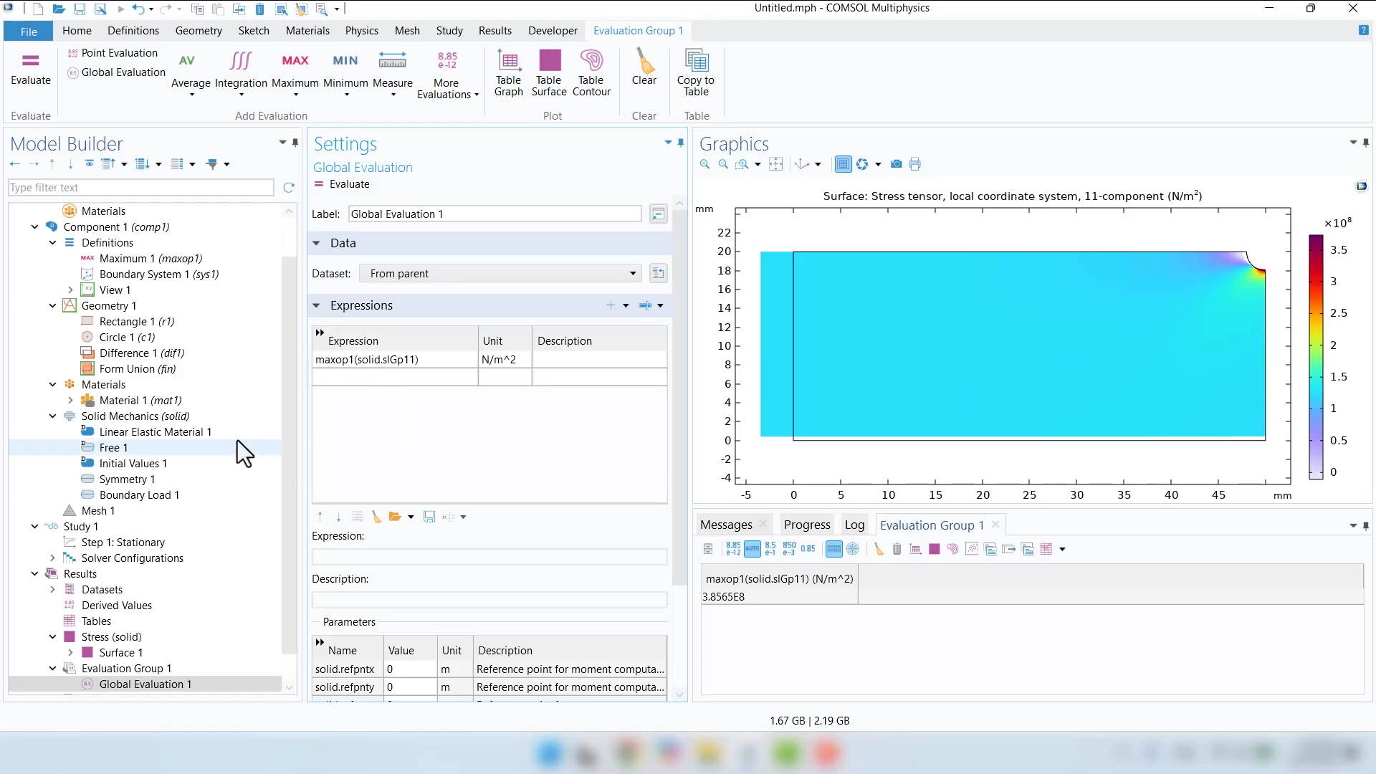
{"action": "scroll", "coordinate": [215, 434], "scroll_direction": "up", "scroll_amount": 1}
{"action": "left_click", "coordinate": [130, 244]}
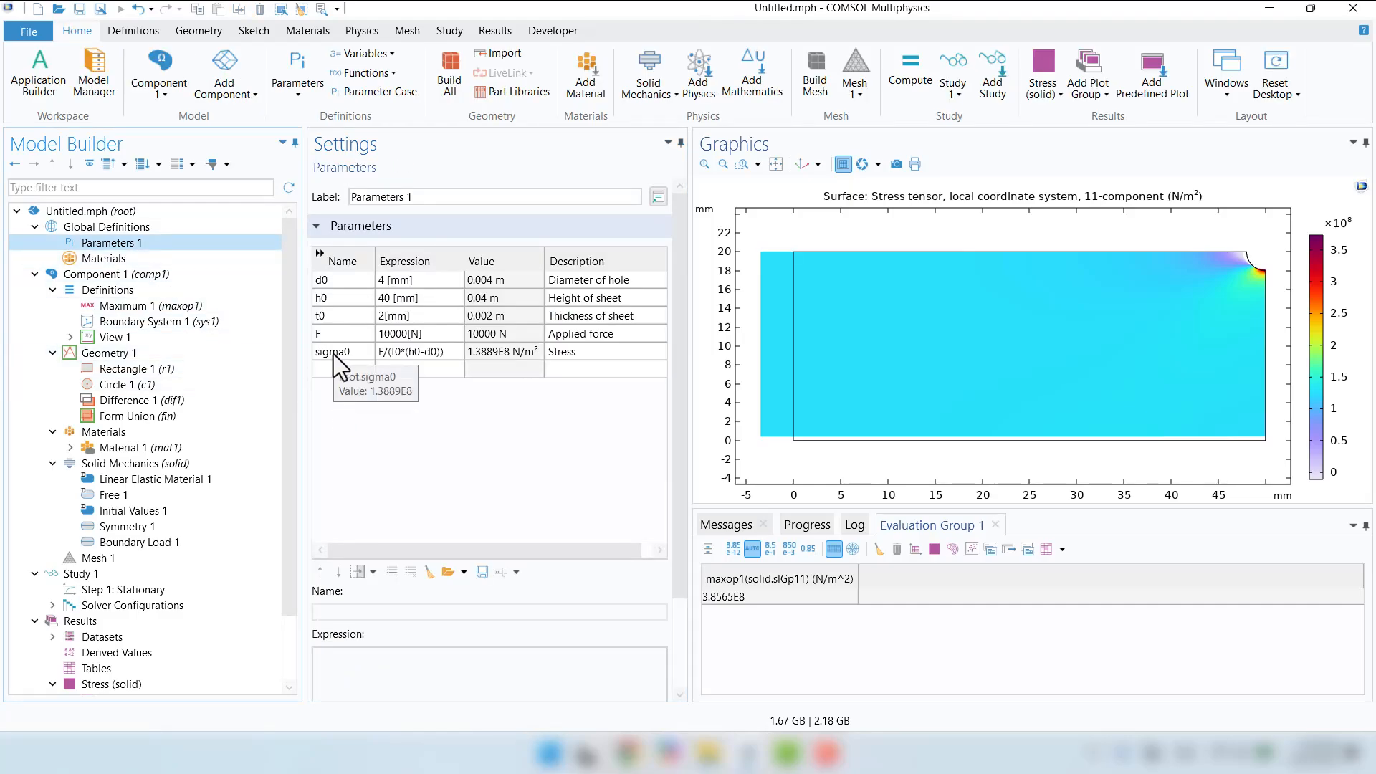
{"action": "right_click", "coordinate": [334, 354]}
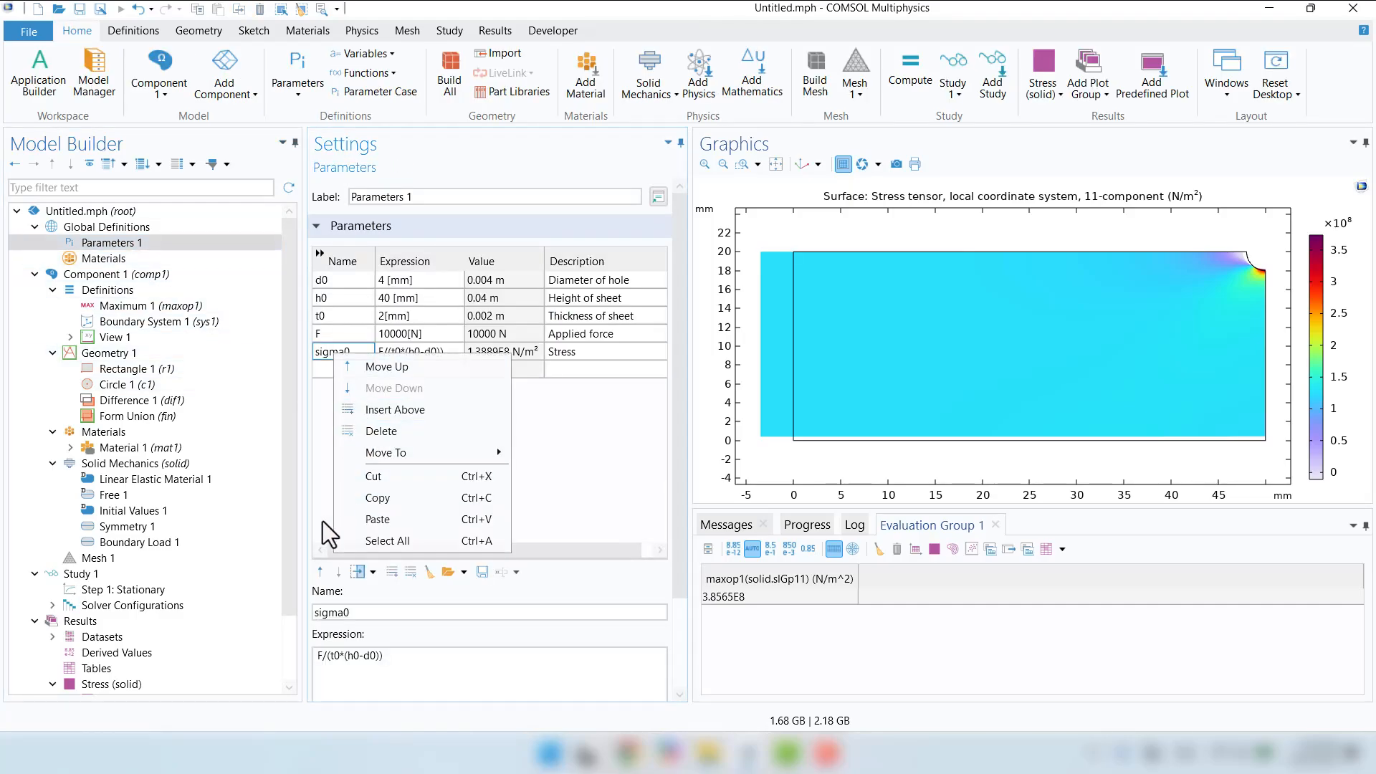
{"action": "left_click", "coordinate": [238, 551]}
Step: Change the Global Evaluation 1 expression to maxop1(solid.slGp11)/sigma0 and evaluate it
{"action": "scroll", "coordinate": [224, 559], "scroll_direction": "down", "scroll_amount": 2}
{"action": "left_click", "coordinate": [162, 657]}
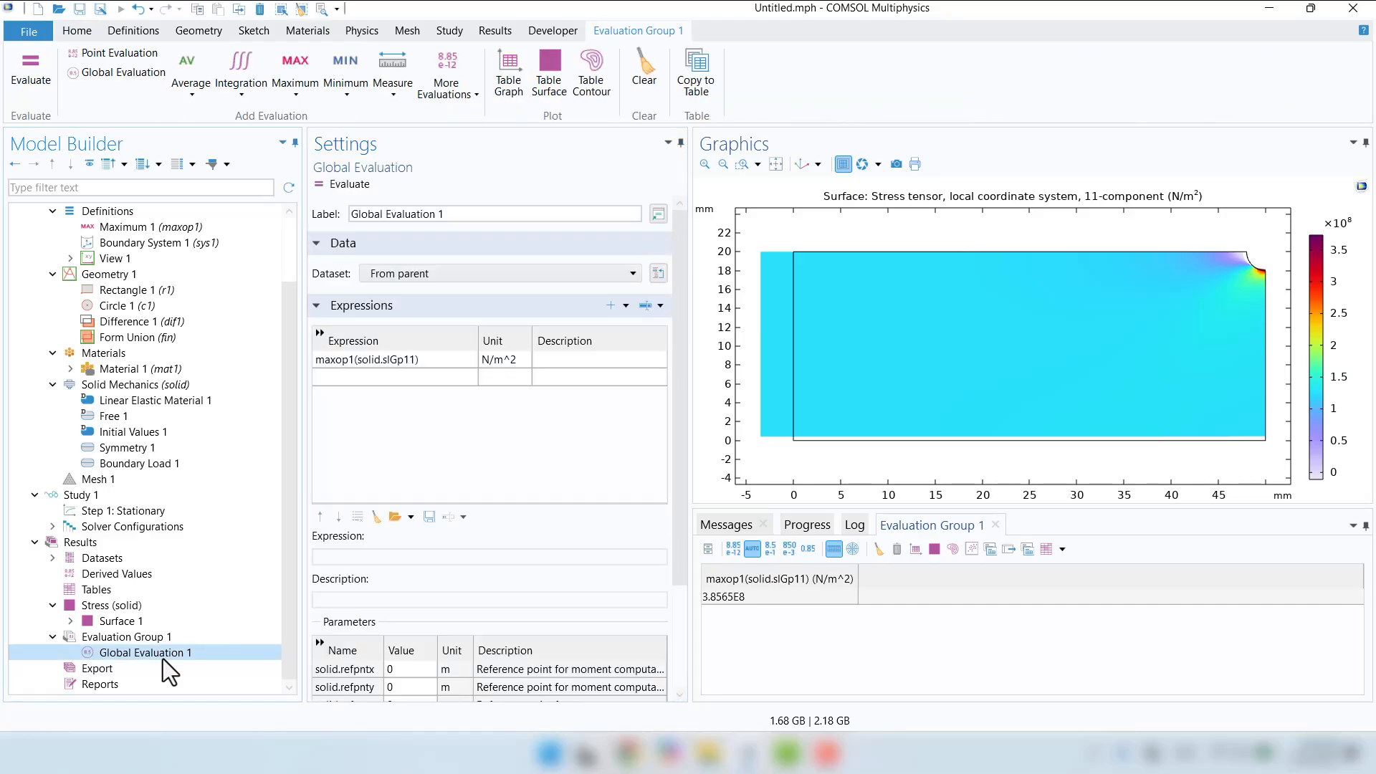
{"action": "left_click", "coordinate": [428, 362]}
{"action": "left_click", "coordinate": [430, 362]}
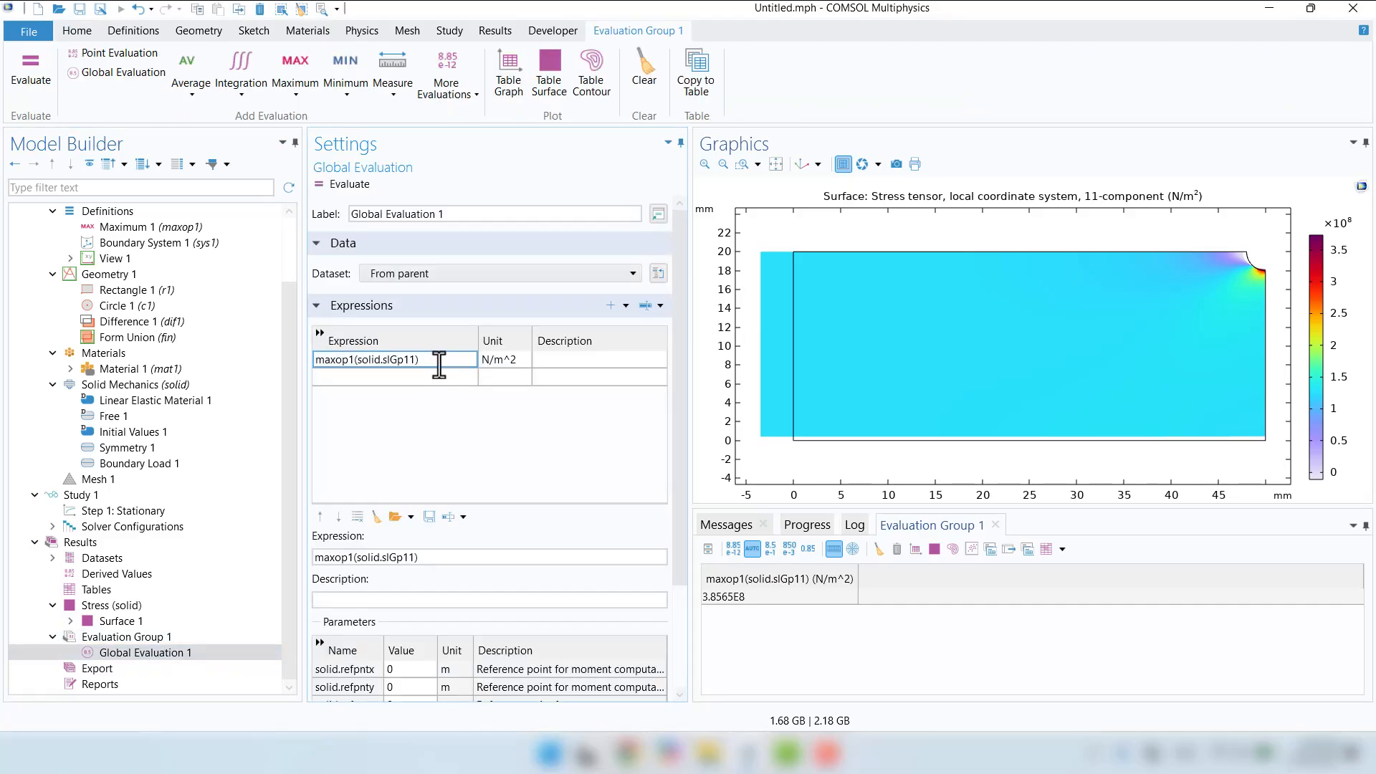
{"action": "type", "text": "/sigma0"}
{"action": "key", "text": "Return"}
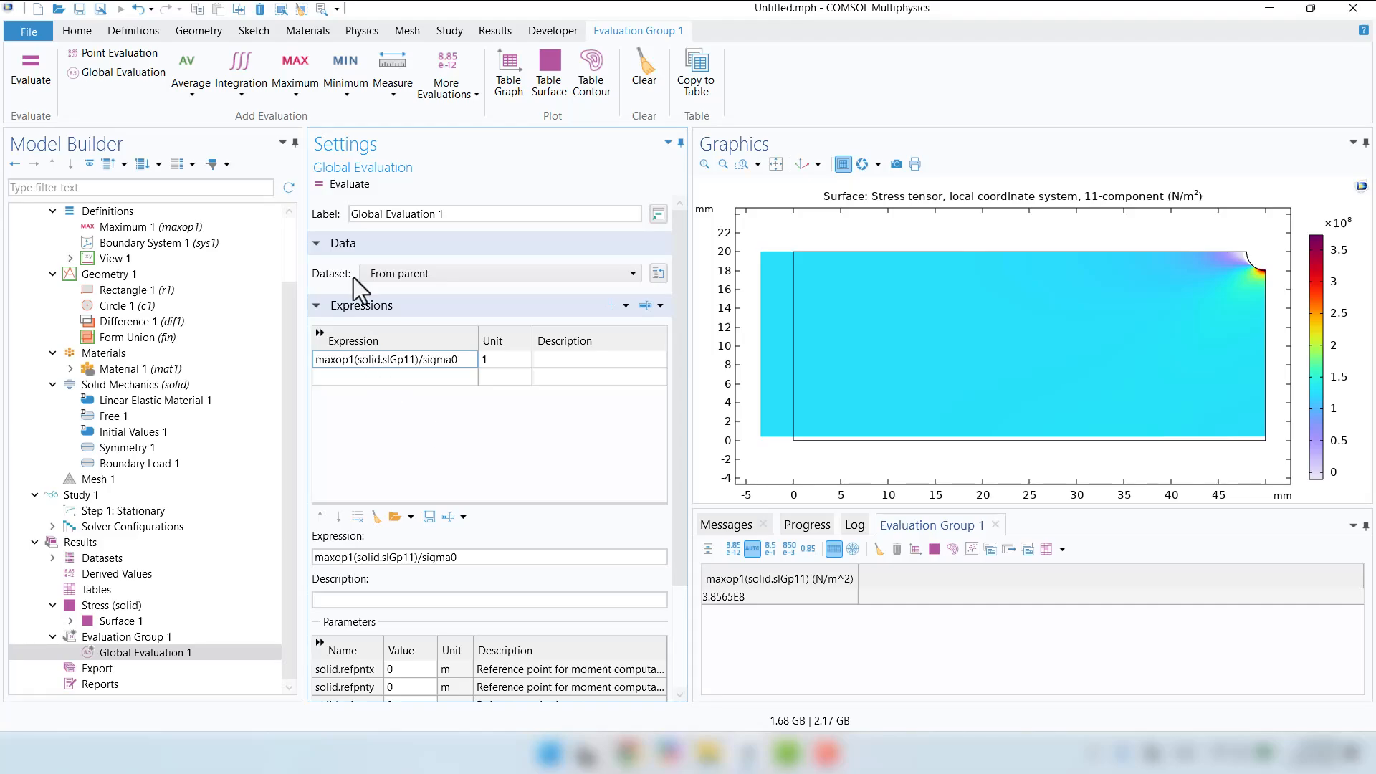
{"action": "left_click", "coordinate": [346, 185]}
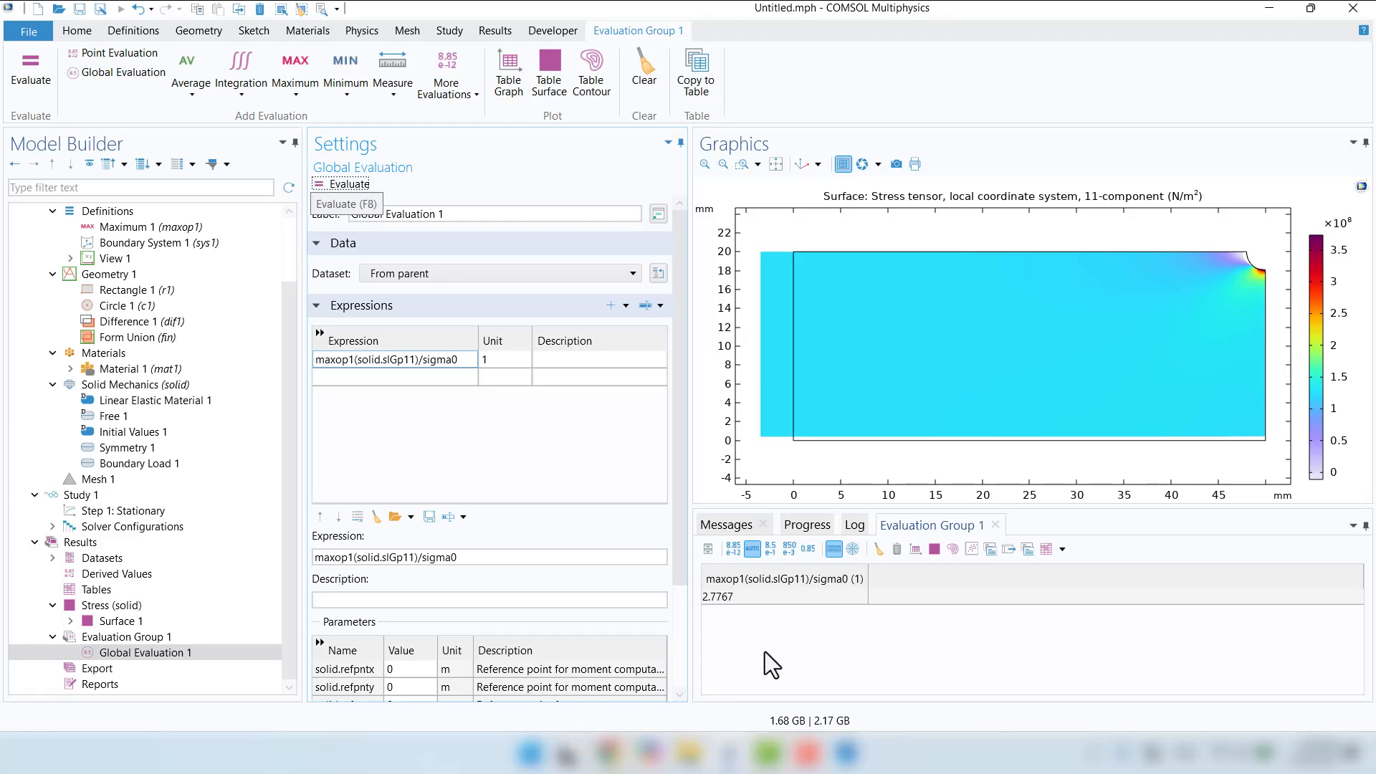
Step: Check the hole diameter and sheet height parameters against the Figure 3–29 stress concentration chart in the image viewer
{"action": "scroll", "coordinate": [144, 501], "scroll_direction": "up", "scroll_amount": 2}
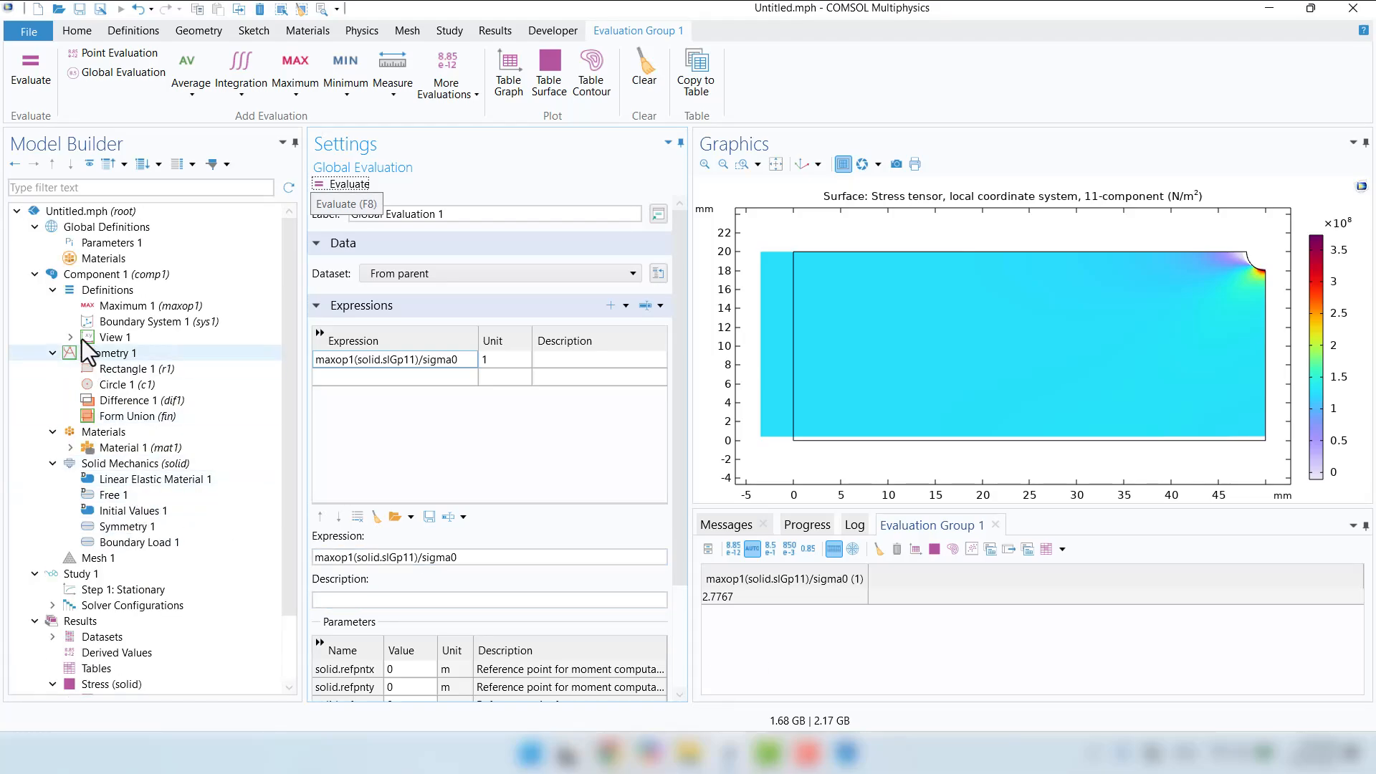
{"action": "left_click", "coordinate": [104, 244]}
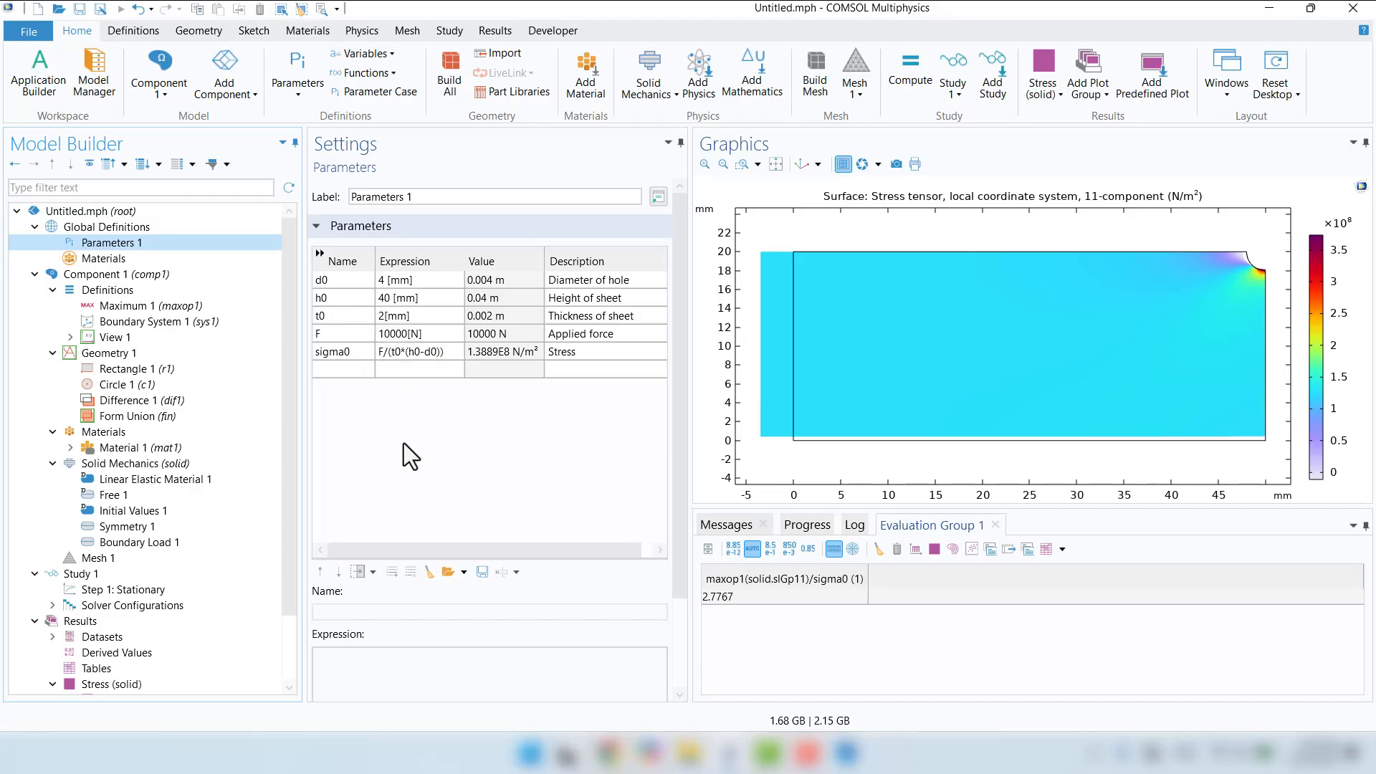
{"action": "left_click", "coordinate": [847, 752]}
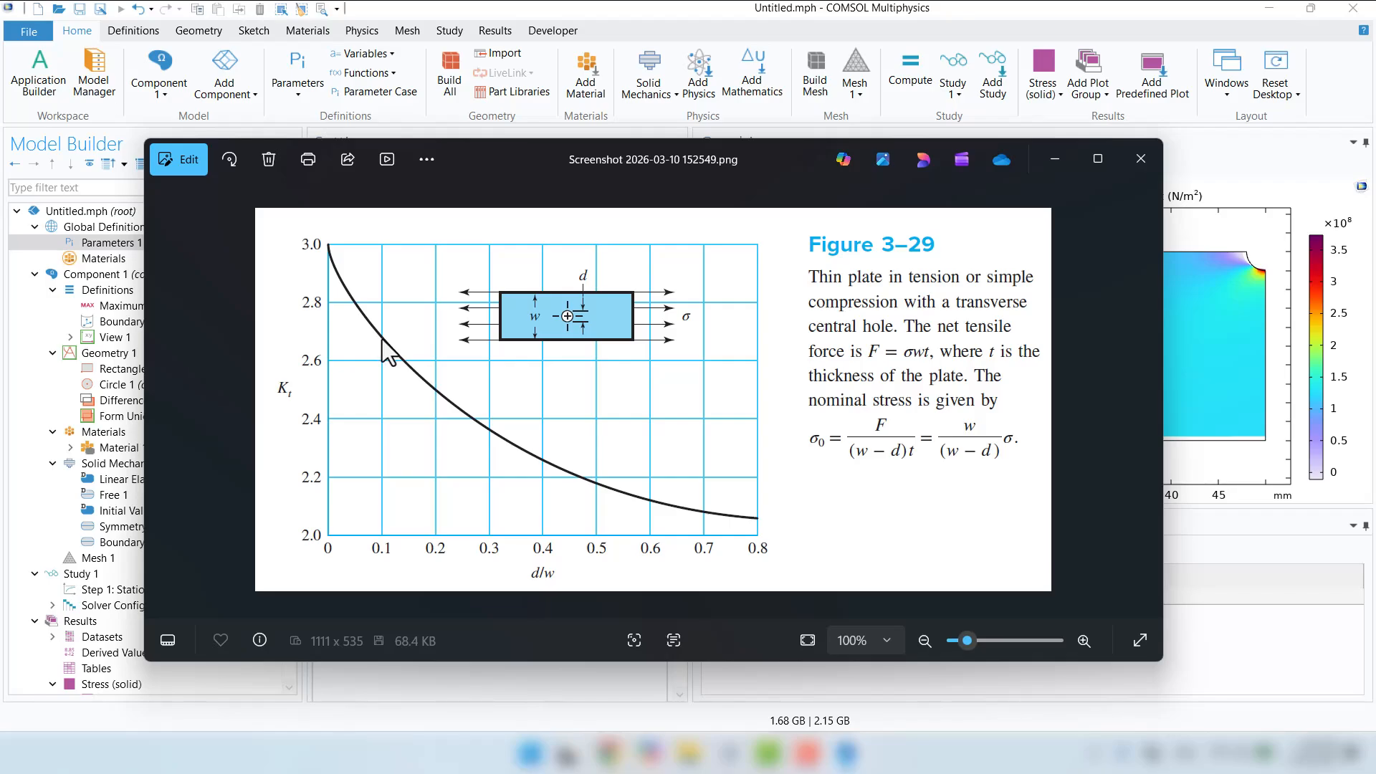
{"action": "left_click", "coordinate": [1244, 676]}
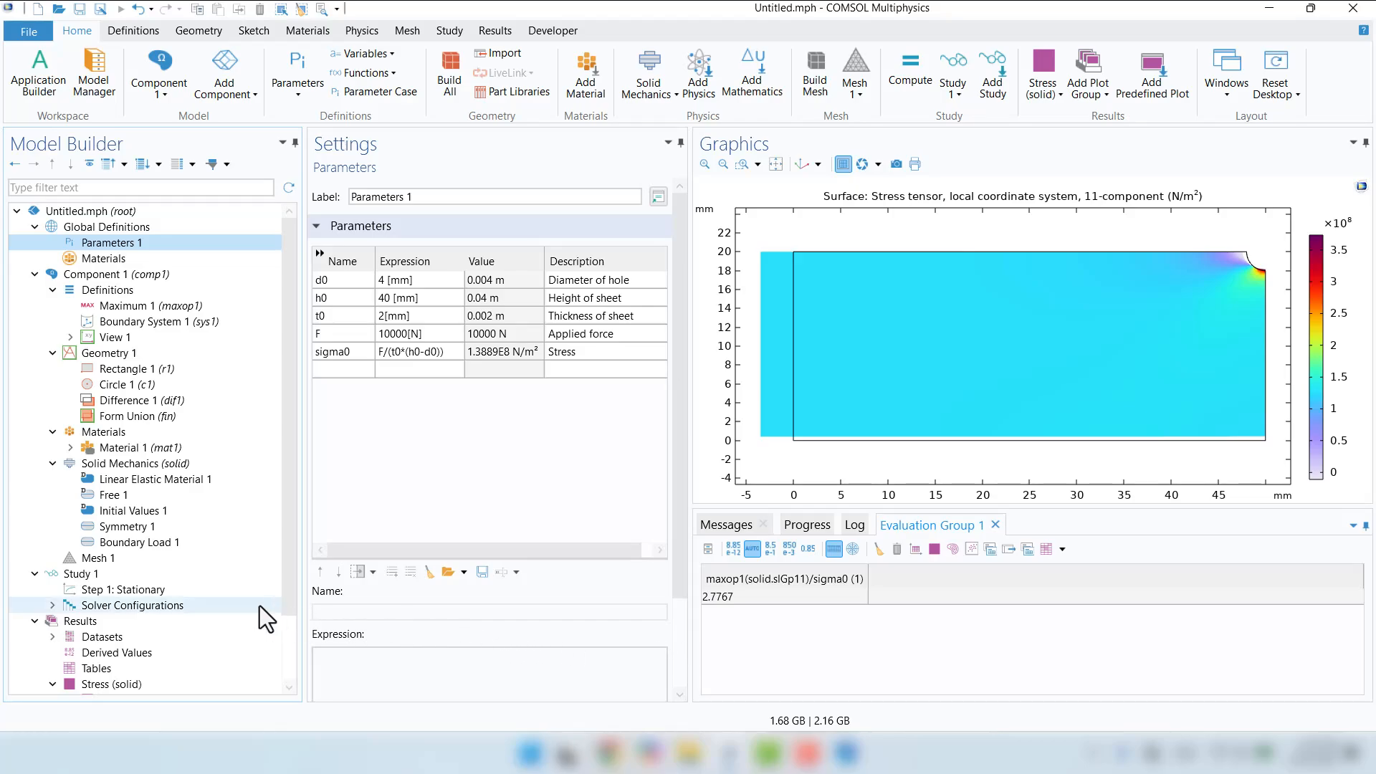
Step: Inspect Mesh 1 around the hole arc and make its physics-induced sequence editable
{"action": "left_click", "coordinate": [104, 561]}
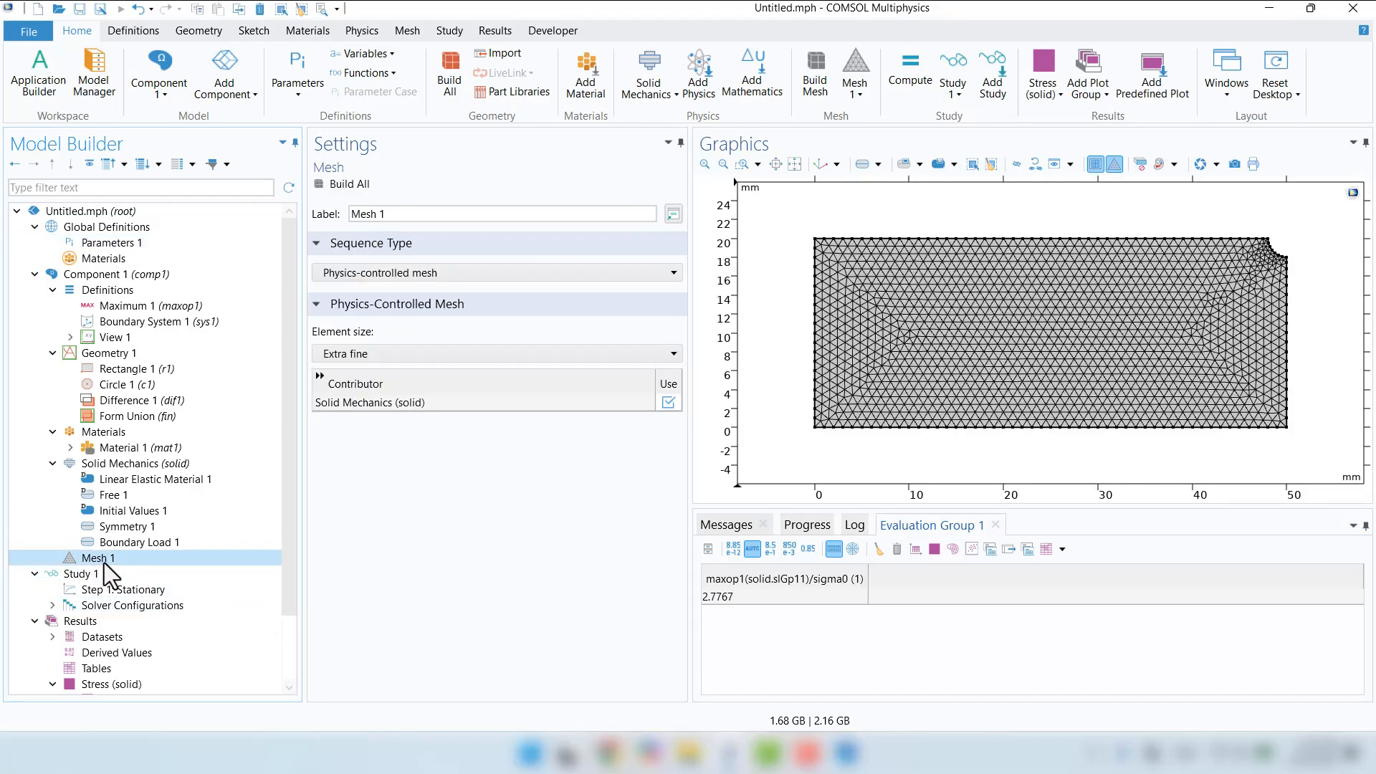
{"action": "scroll", "coordinate": [1236, 261], "scroll_direction": "up", "scroll_amount": 5}
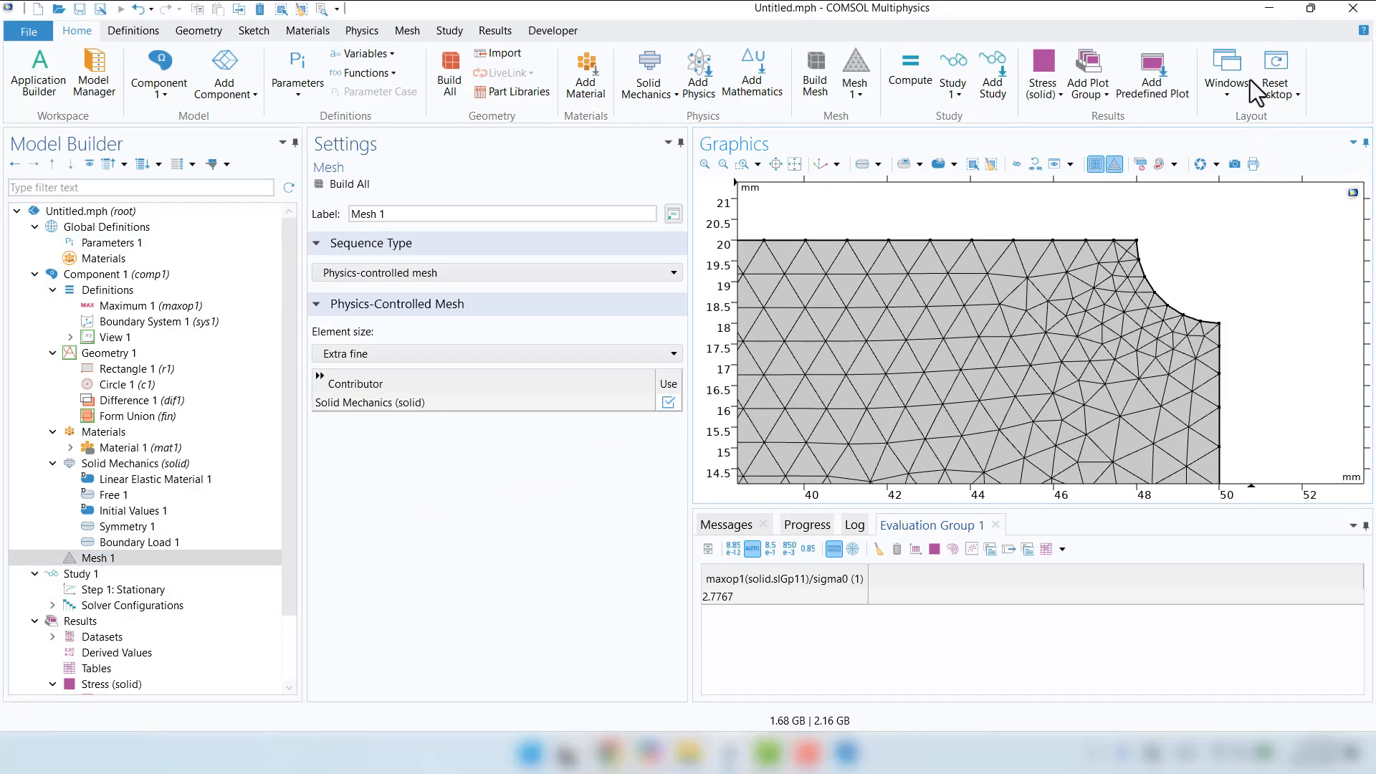
{"action": "right_click", "coordinate": [114, 557]}
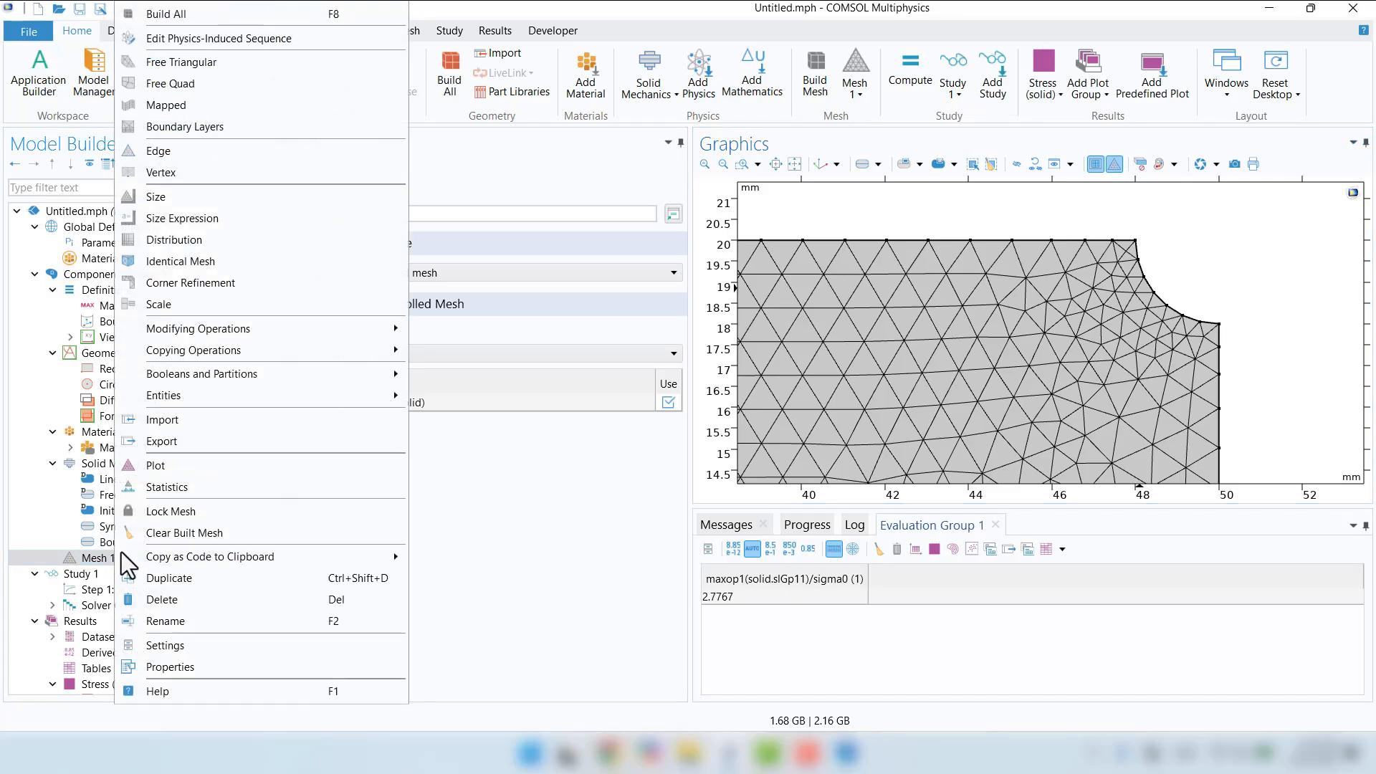
{"action": "left_click", "coordinate": [209, 44]}
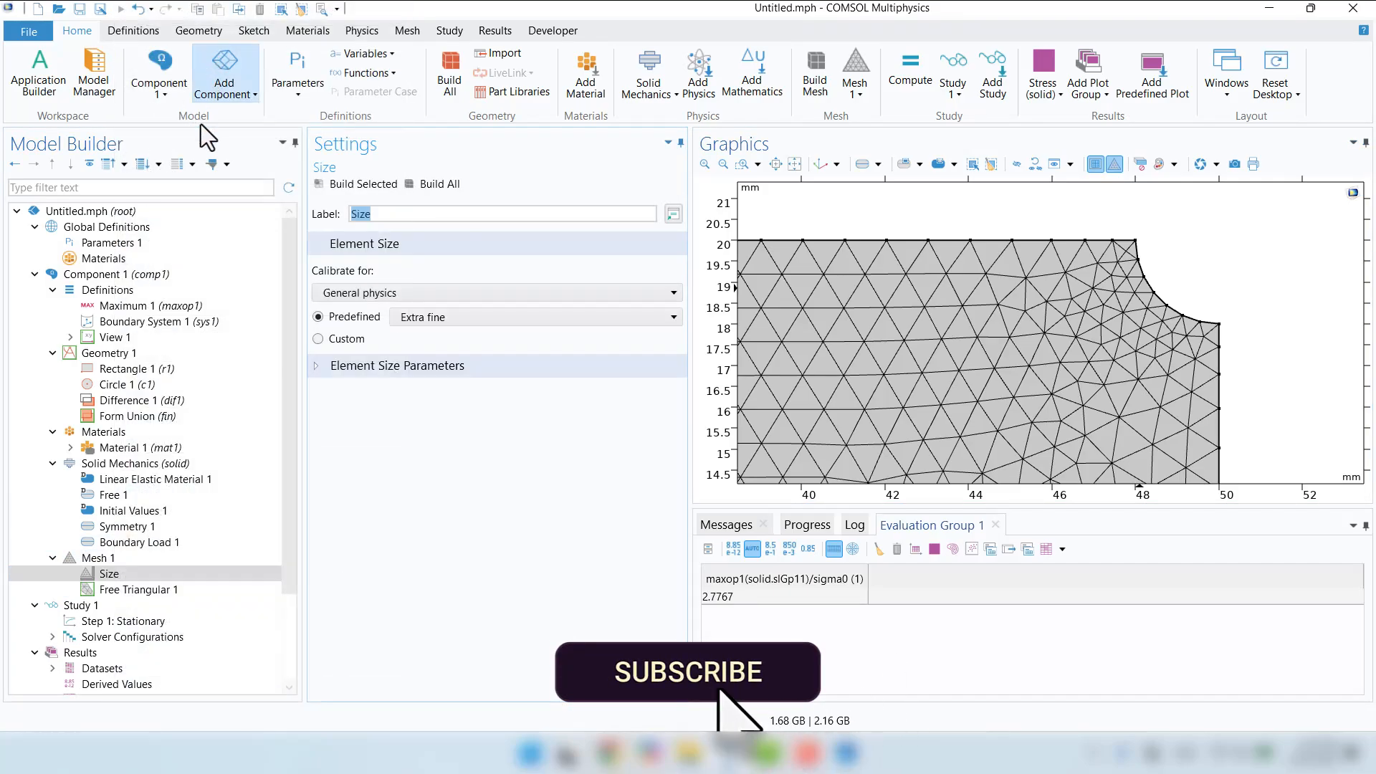
Step: Add a Distribution to Free Triangular 1 with 15 elements on the hole arc, boundary 5, and build the whole mesh
{"action": "right_click", "coordinate": [113, 595]}
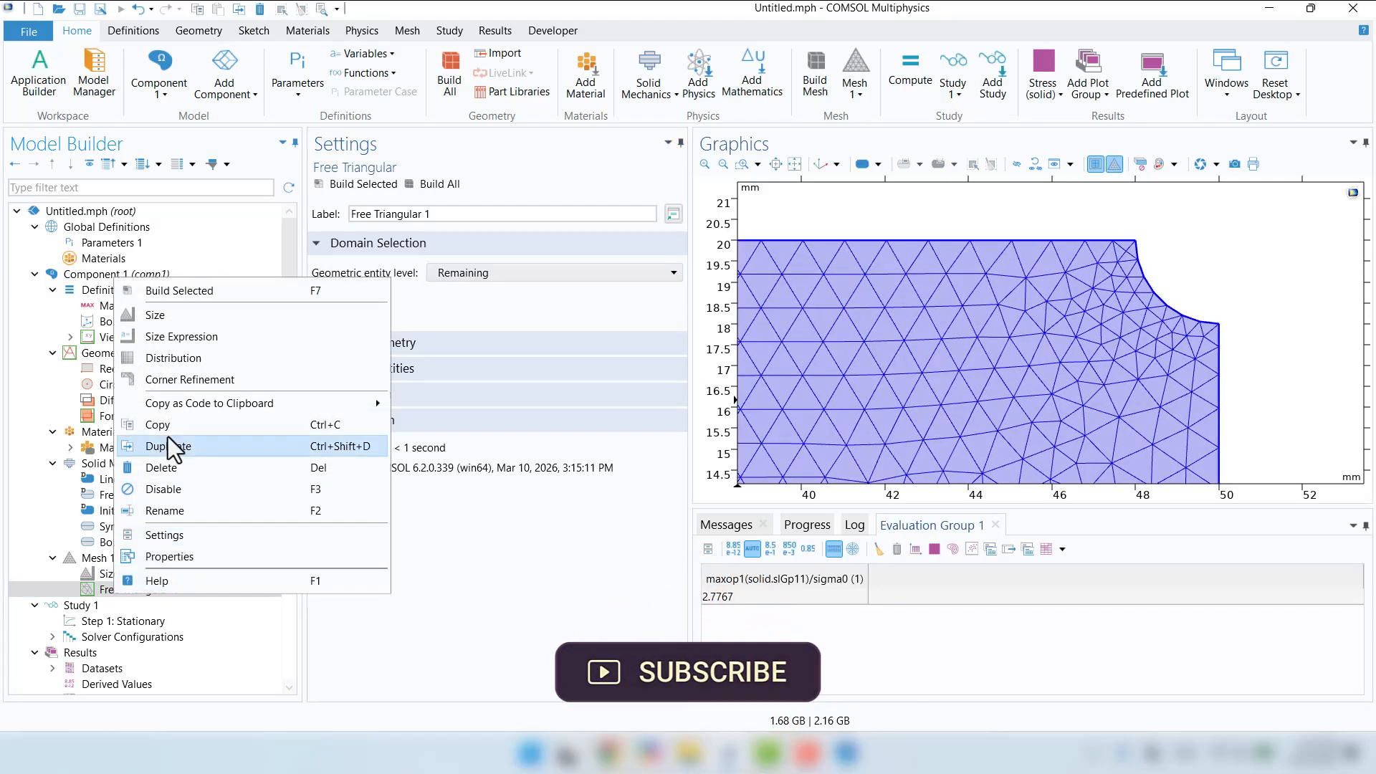
{"action": "left_click", "coordinate": [230, 356]}
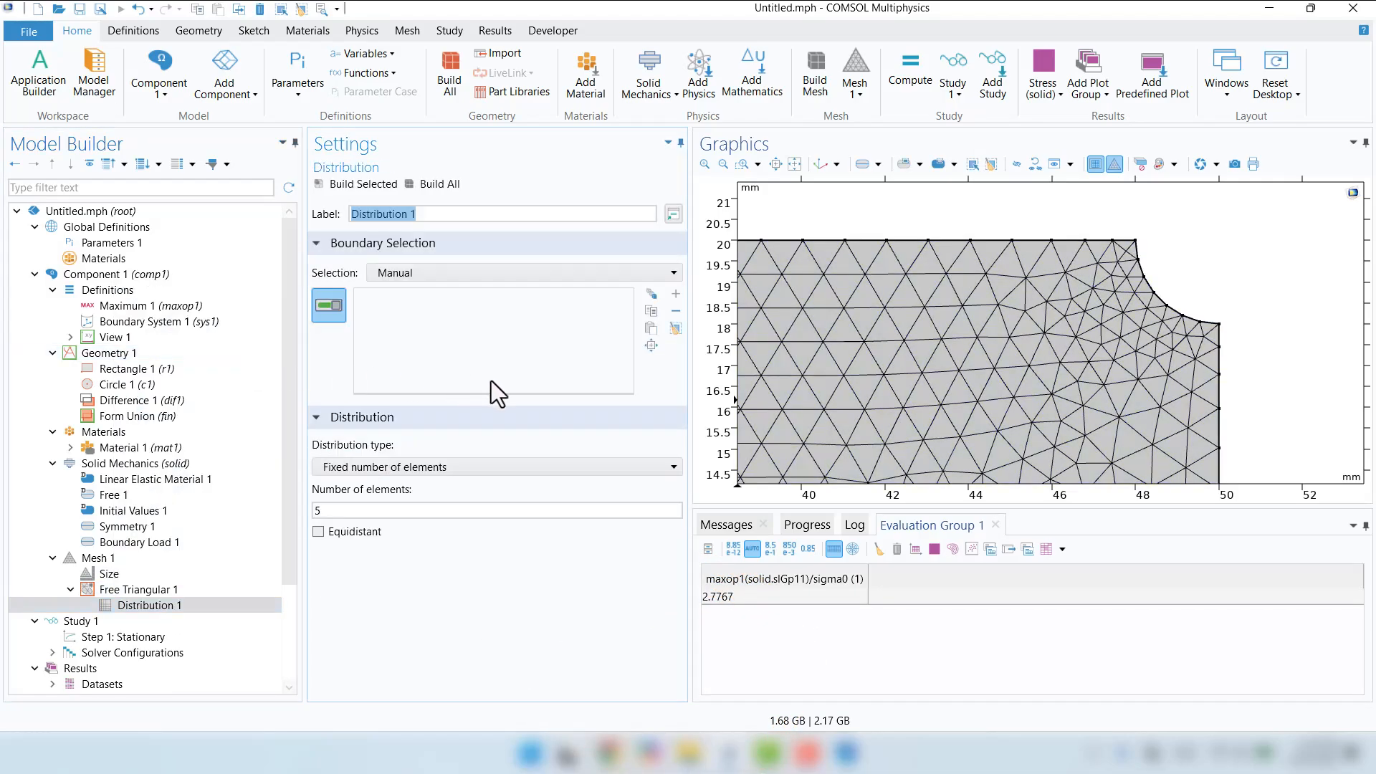
{"action": "left_click", "coordinate": [1189, 319]}
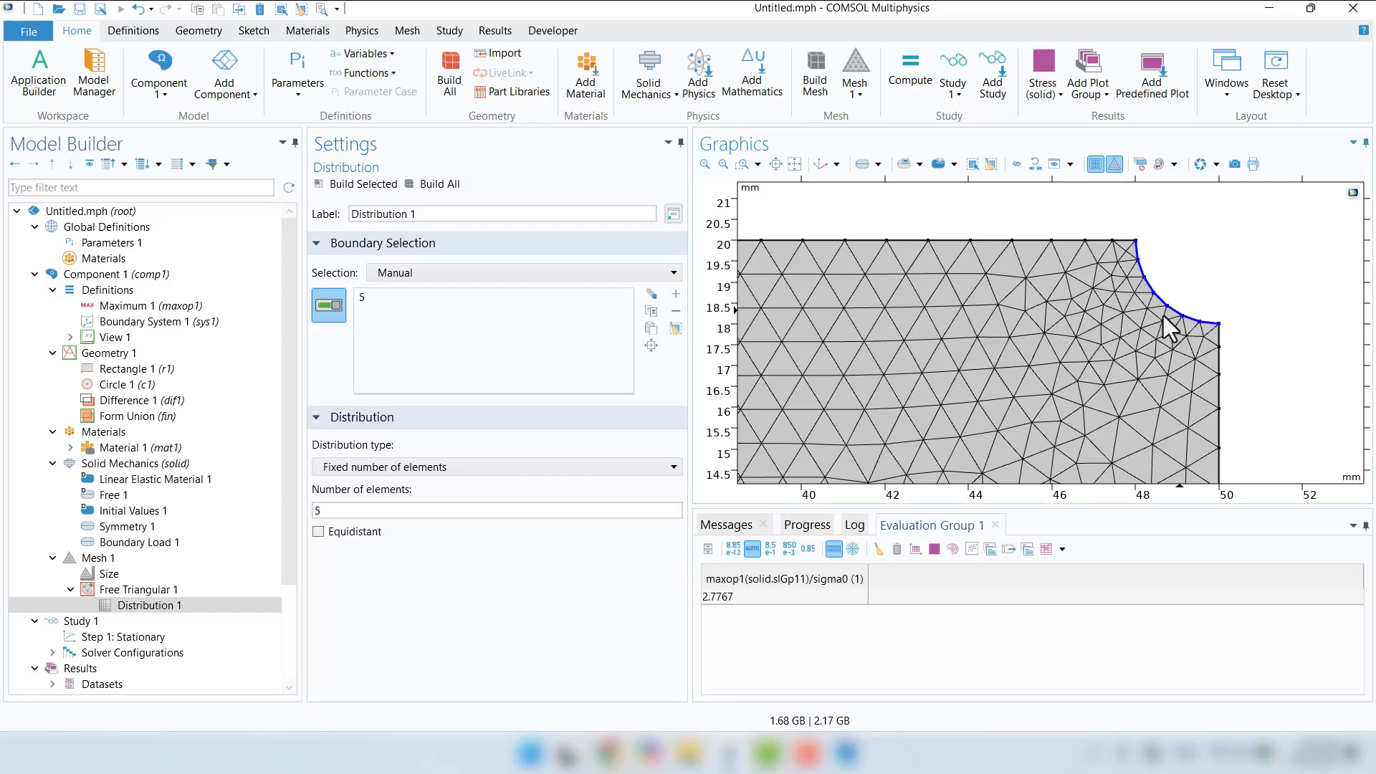
{"action": "left_click", "coordinate": [395, 508]}
{"action": "type", "text": "15"}
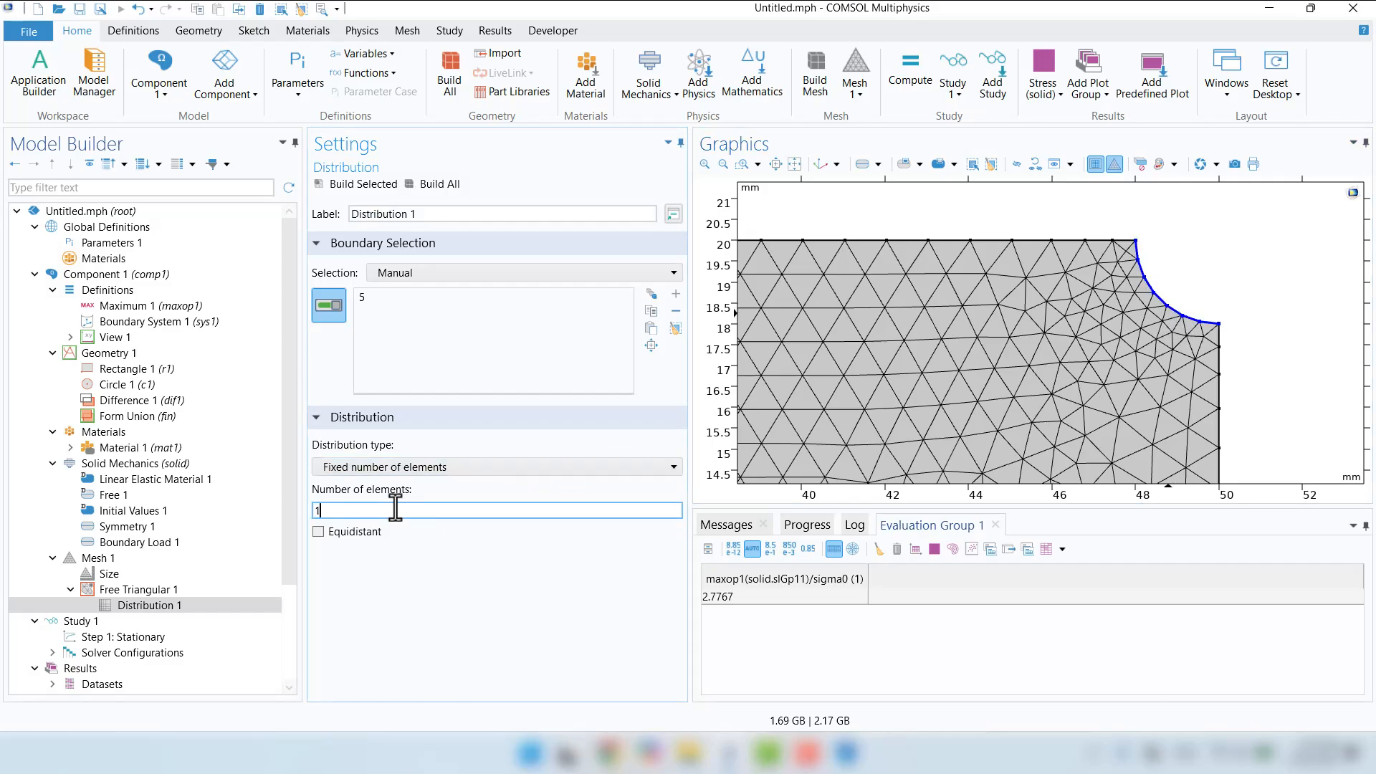
{"action": "left_click", "coordinate": [447, 191]}
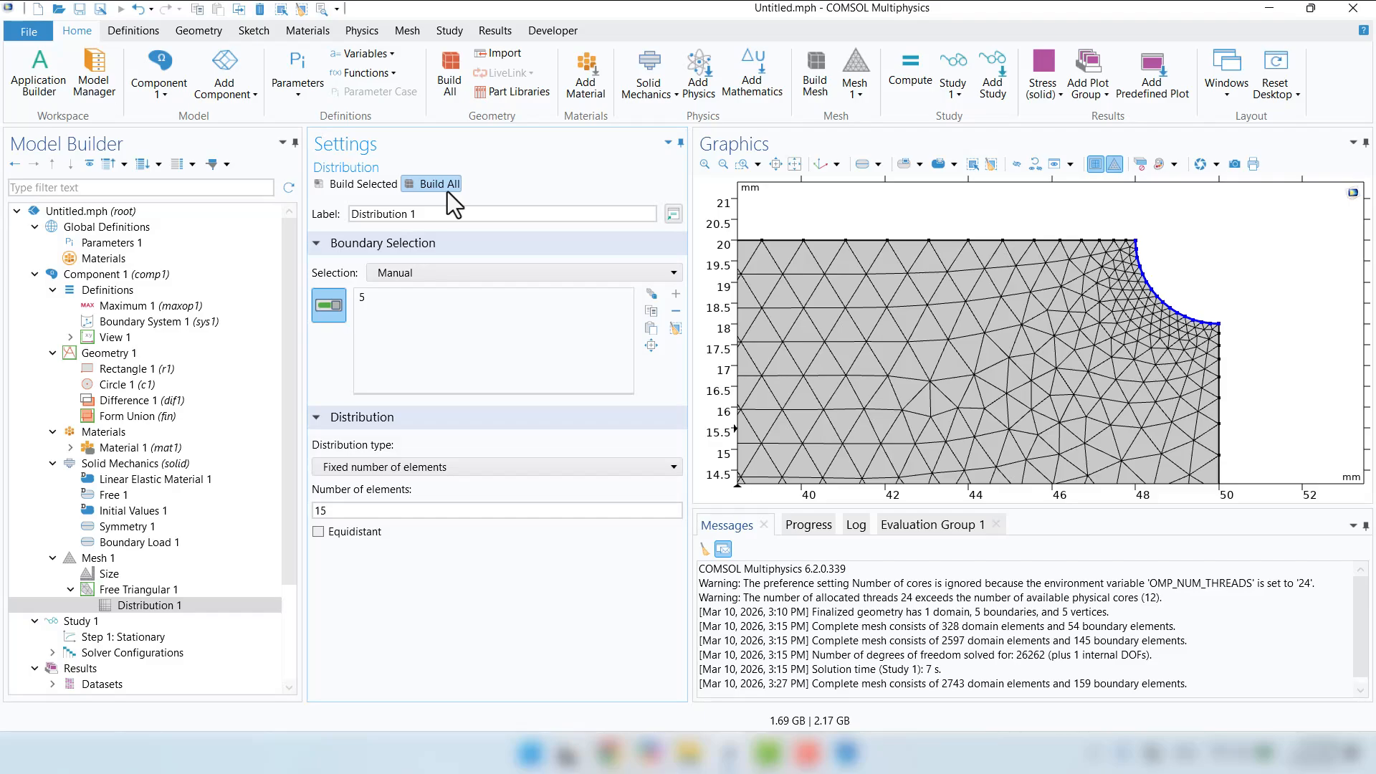
Step: Recompute Study 1 and re-evaluate the stress ratio for comparison with the Figure 3–29 chart in the image viewer
{"action": "left_click", "coordinate": [97, 616]}
{"action": "left_click", "coordinate": [348, 186]}
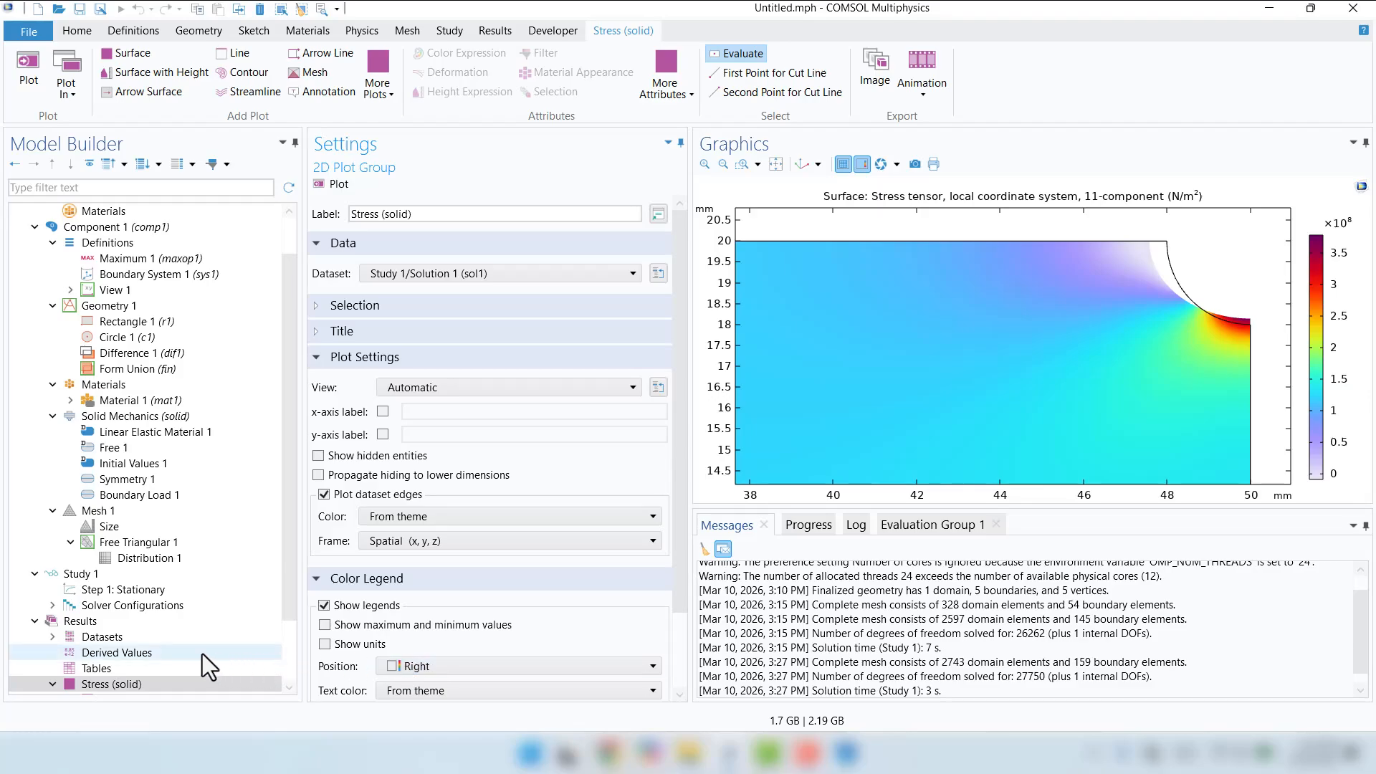
{"action": "left_click", "coordinate": [126, 657]}
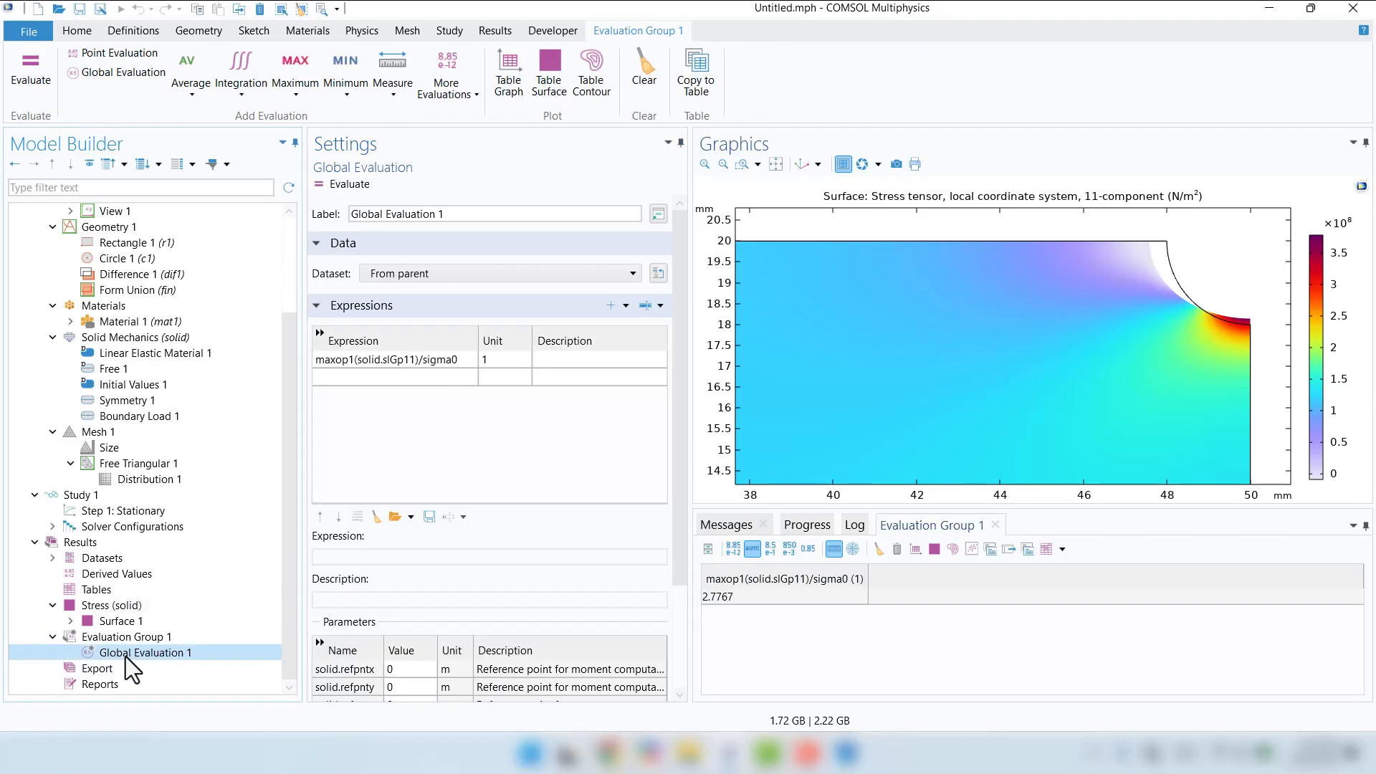
{"action": "left_click", "coordinate": [347, 188]}
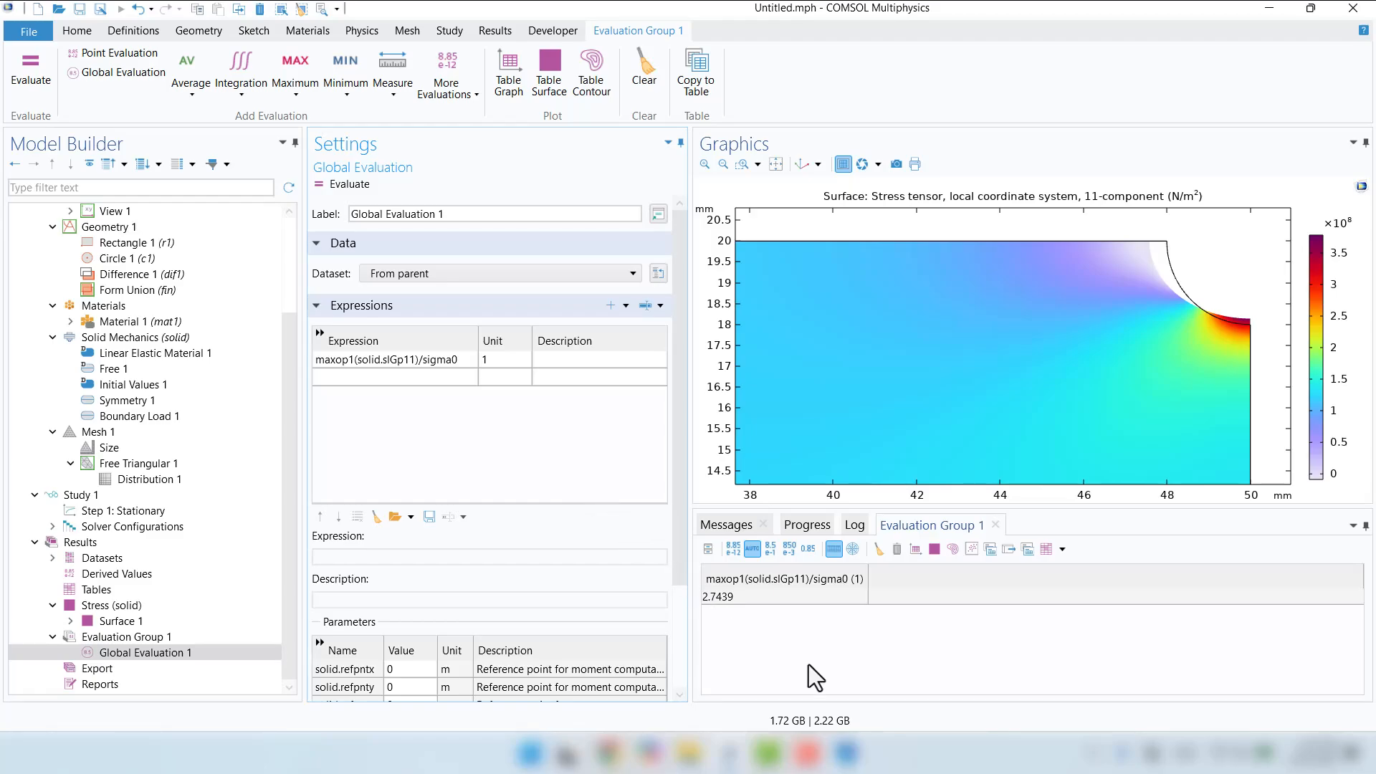
{"action": "left_click", "coordinate": [846, 753]}
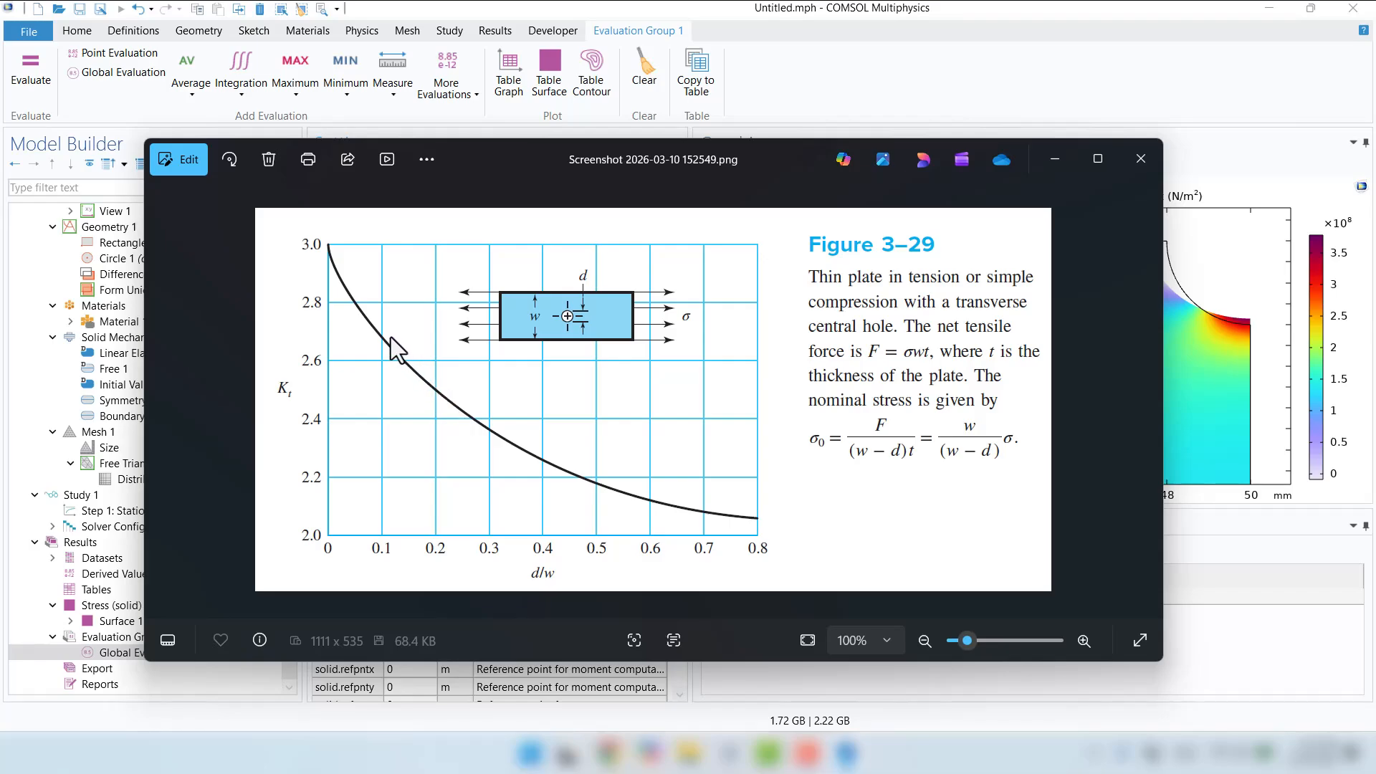
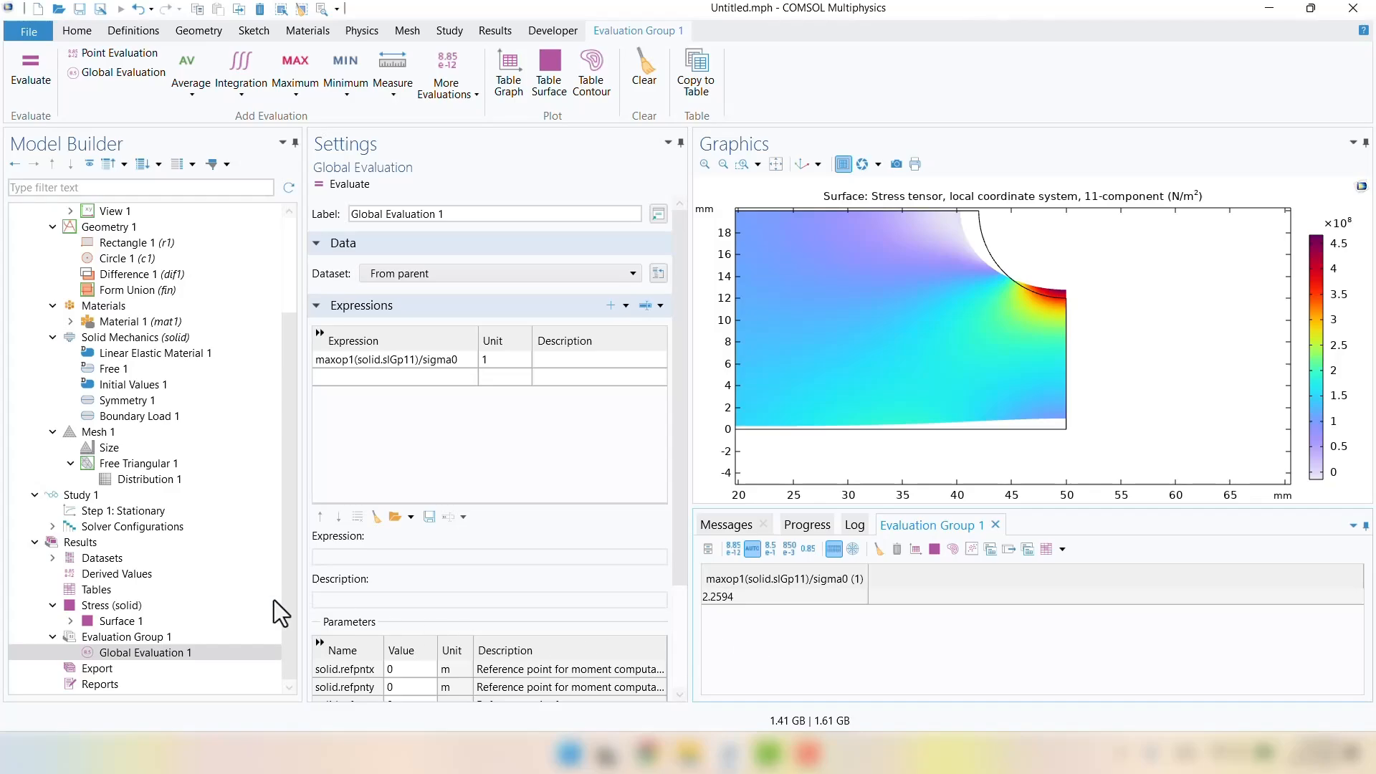
Step: Add a parameter named dw with the value 0.05 to Parameters 1
{"action": "scroll", "coordinate": [236, 569], "scroll_direction": "up", "scroll_amount": 3}
{"action": "left_click", "coordinate": [100, 243]}
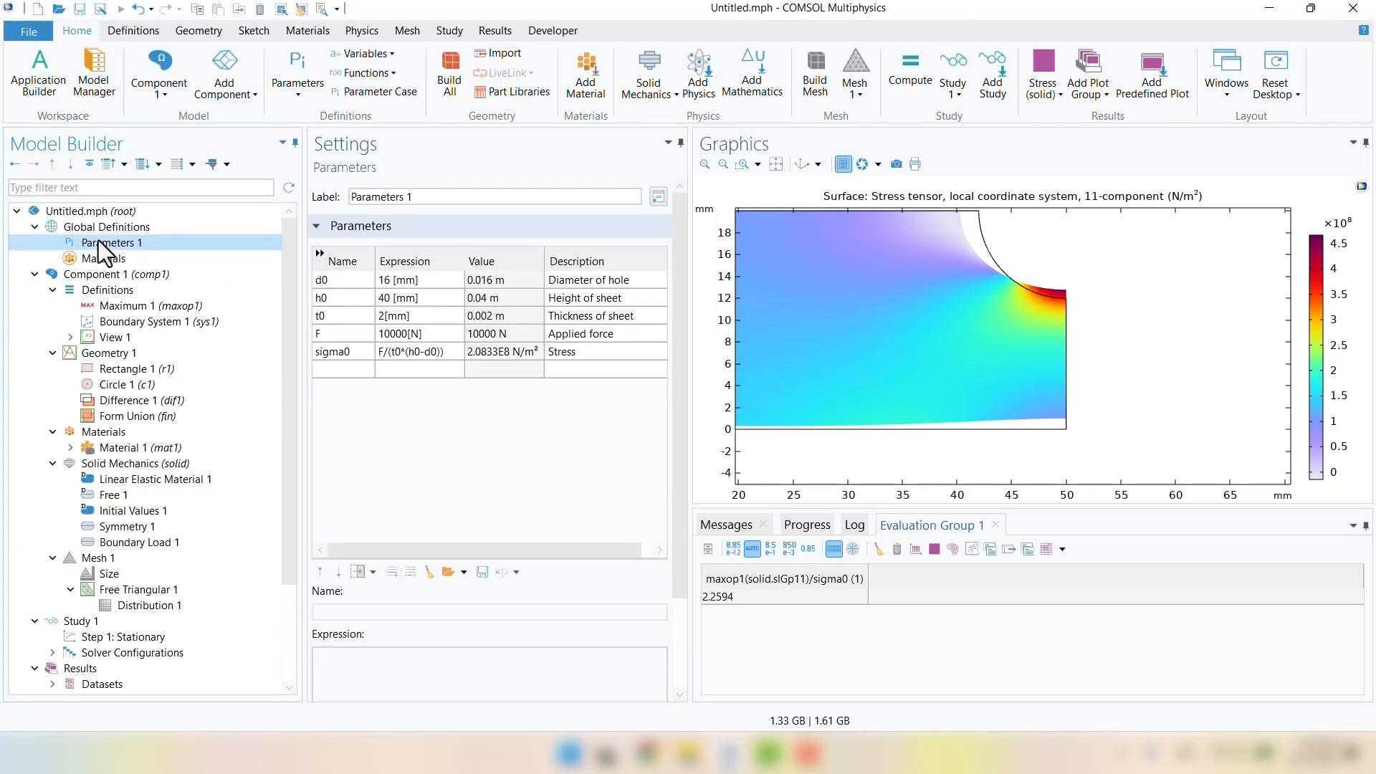
{"action": "left_click", "coordinate": [331, 370]}
{"action": "type", "text": "d"}
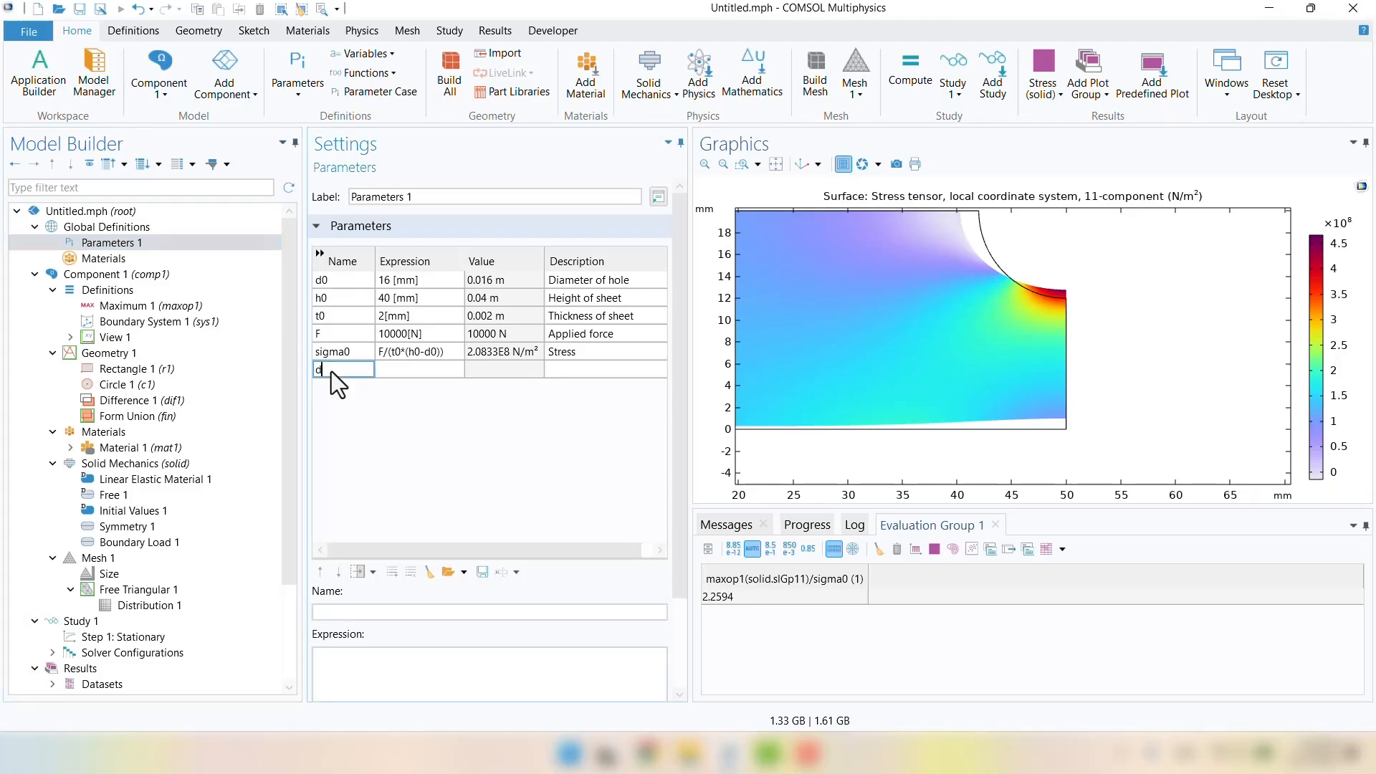
{"action": "type", "text": "/"}
{"action": "type", "text": "w"}
{"action": "key", "text": "BackSpace"}
{"action": "key", "text": "BackSpace"}
{"action": "type", "text": "w"}
{"action": "left_click", "coordinate": [417, 372]}
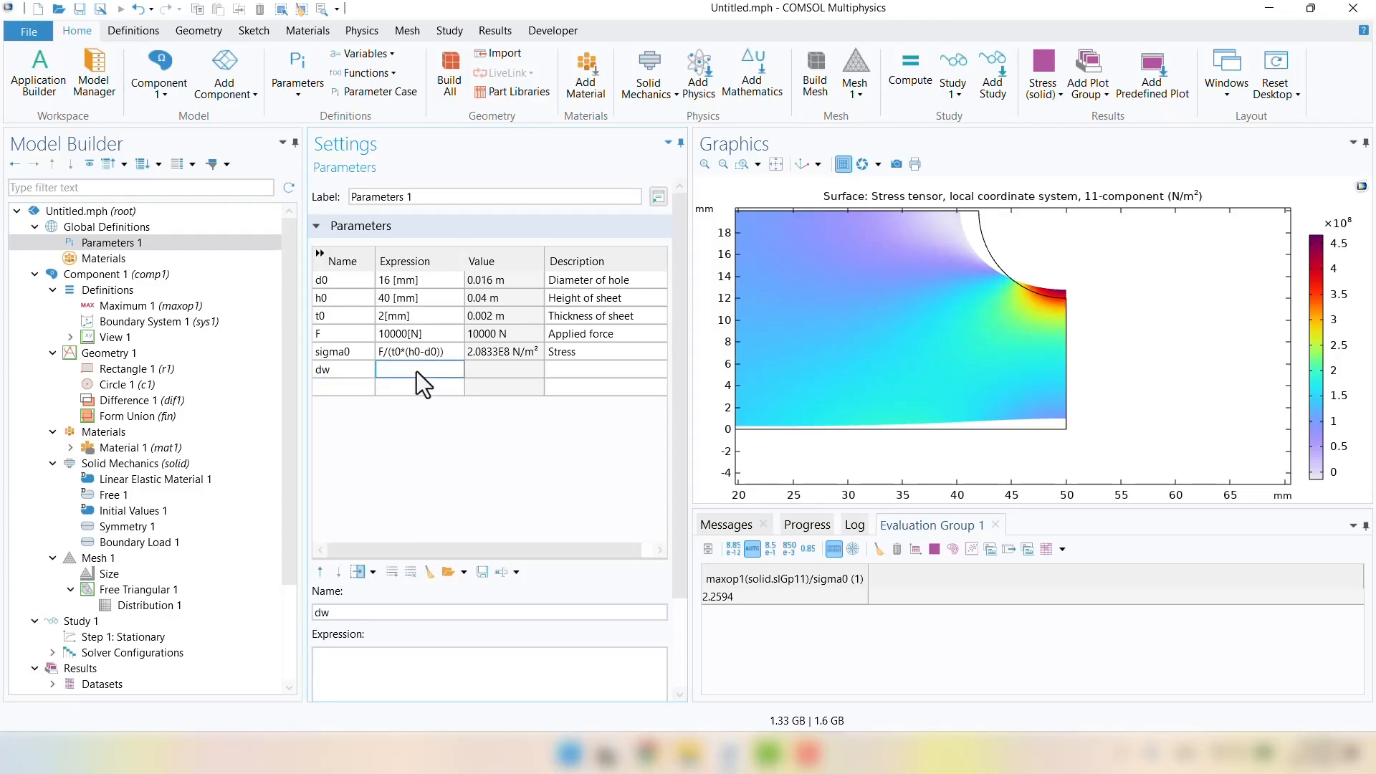
{"action": "type", "text": "0.05"}
{"action": "key", "text": "Return"}
Step: Set the hole diameter parameter d0 to the expression dw*h0
{"action": "left_click", "coordinate": [435, 280]}
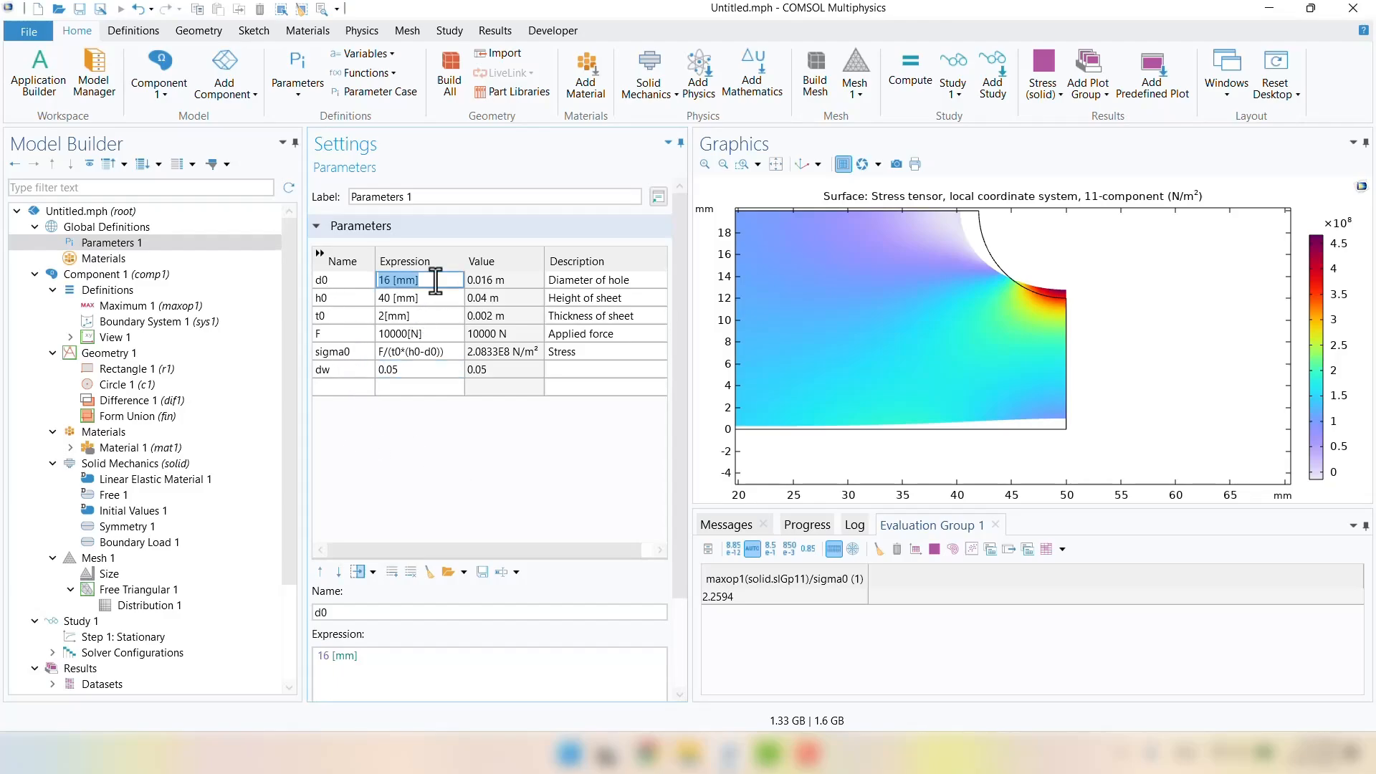
{"action": "key", "text": "BackSpace"}
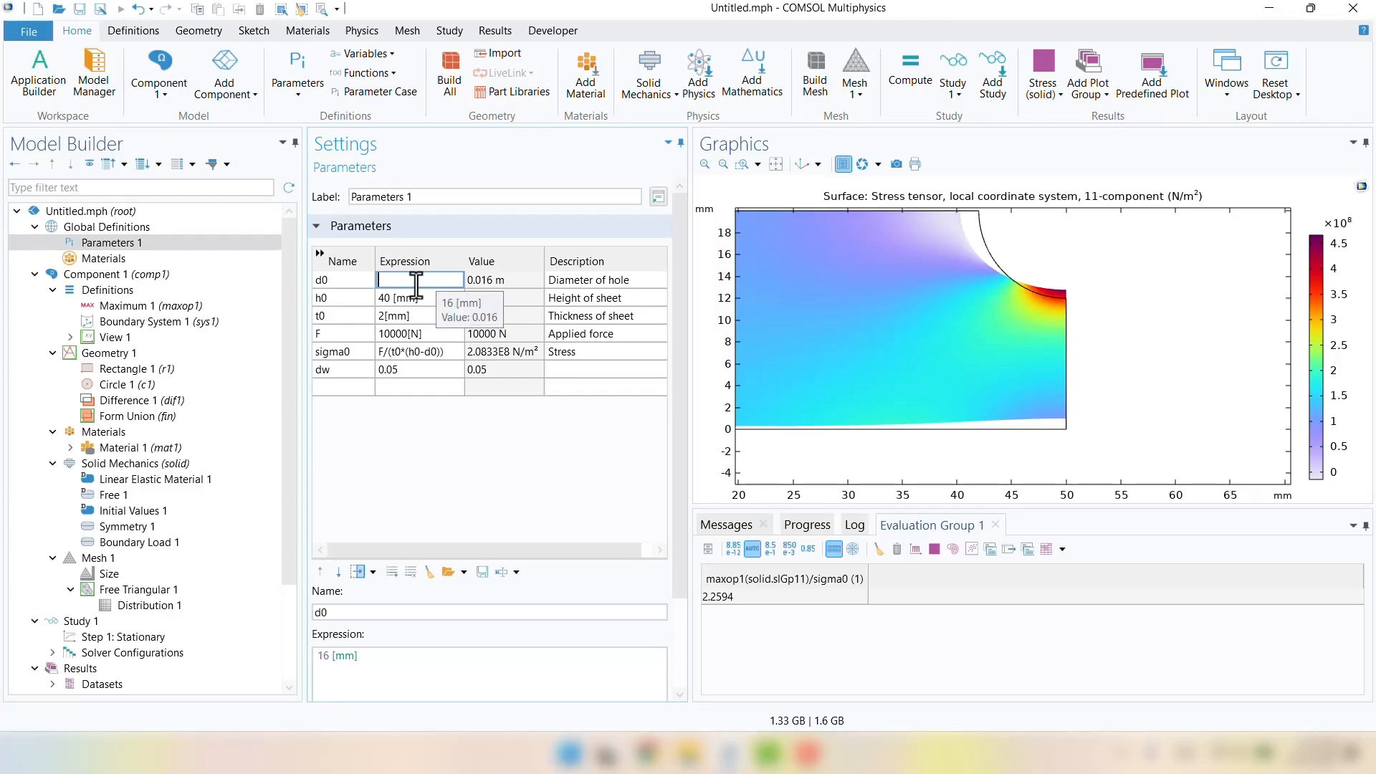
{"action": "type", "text": "dw*h0"}
{"action": "key", "text": "Return"}
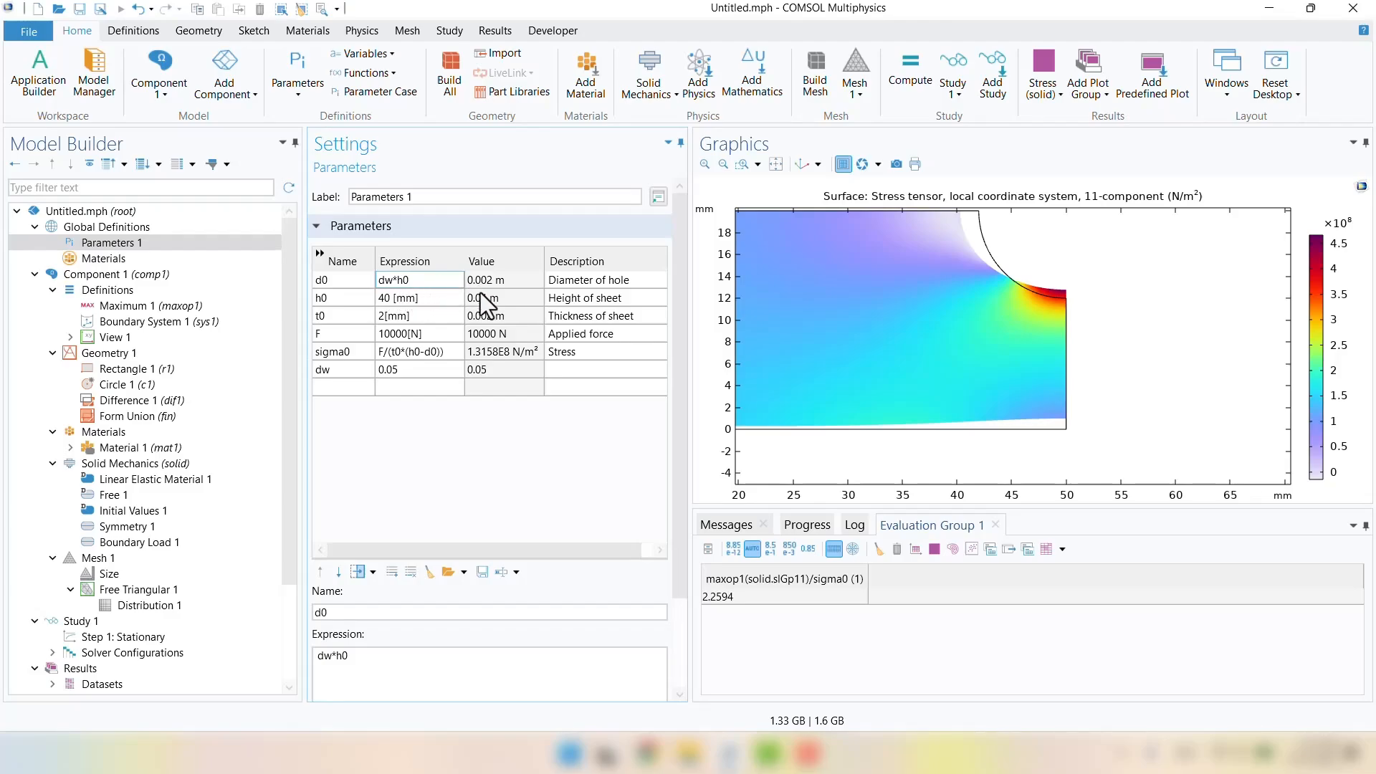
Step: Set the diameter-to-height ratio parameter dw to 0.1
{"action": "left_click", "coordinate": [403, 368]}
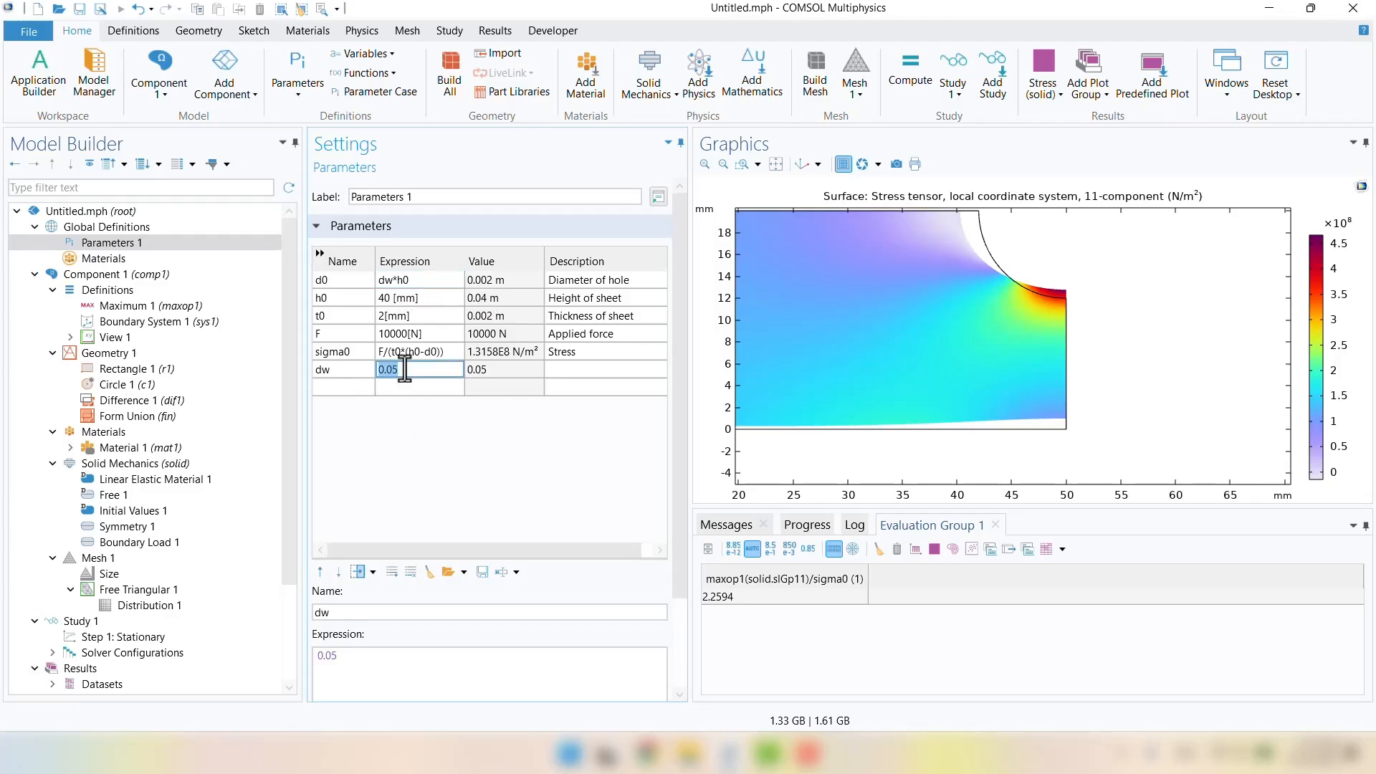
{"action": "type", "text": "0.0"}
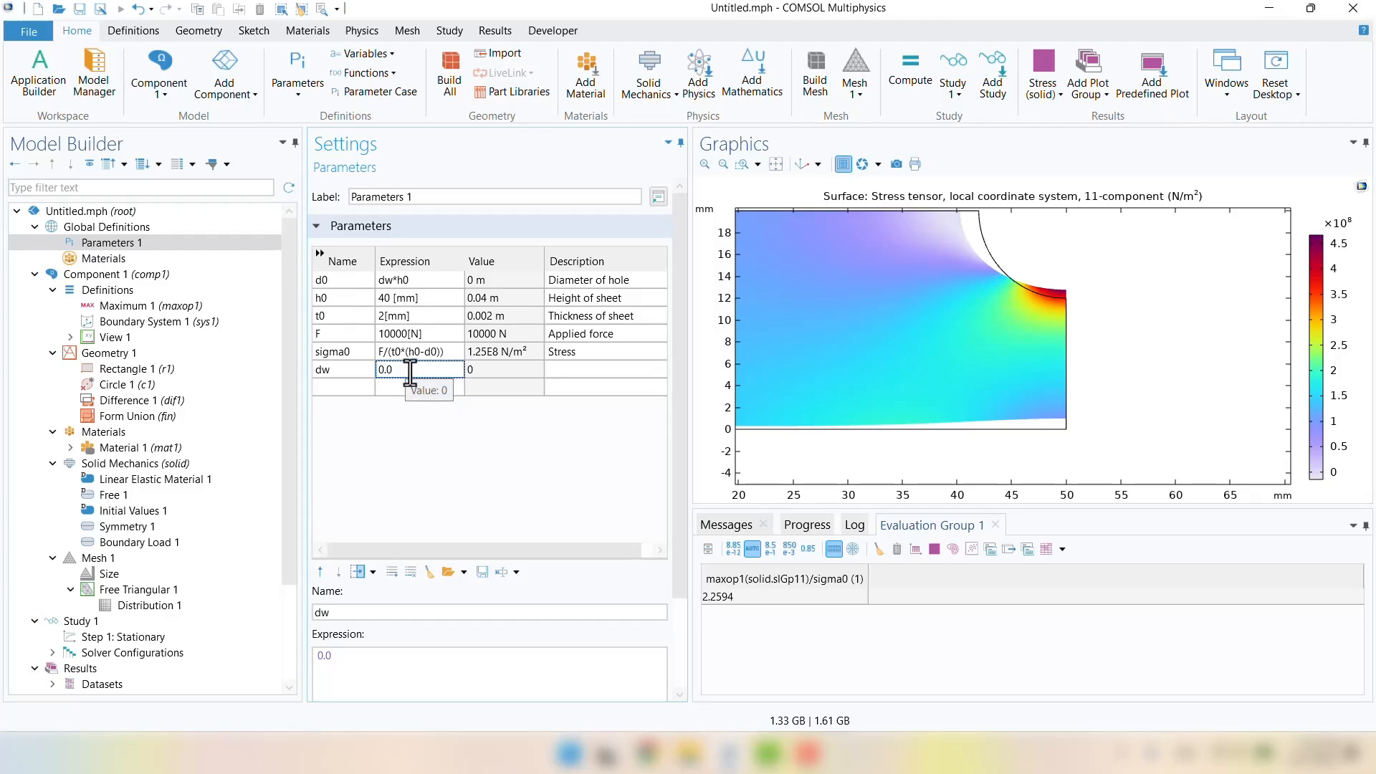
{"action": "key", "text": "BackSpace"}
{"action": "key", "text": "BackSpace"}
{"action": "type", "text": ".1"}
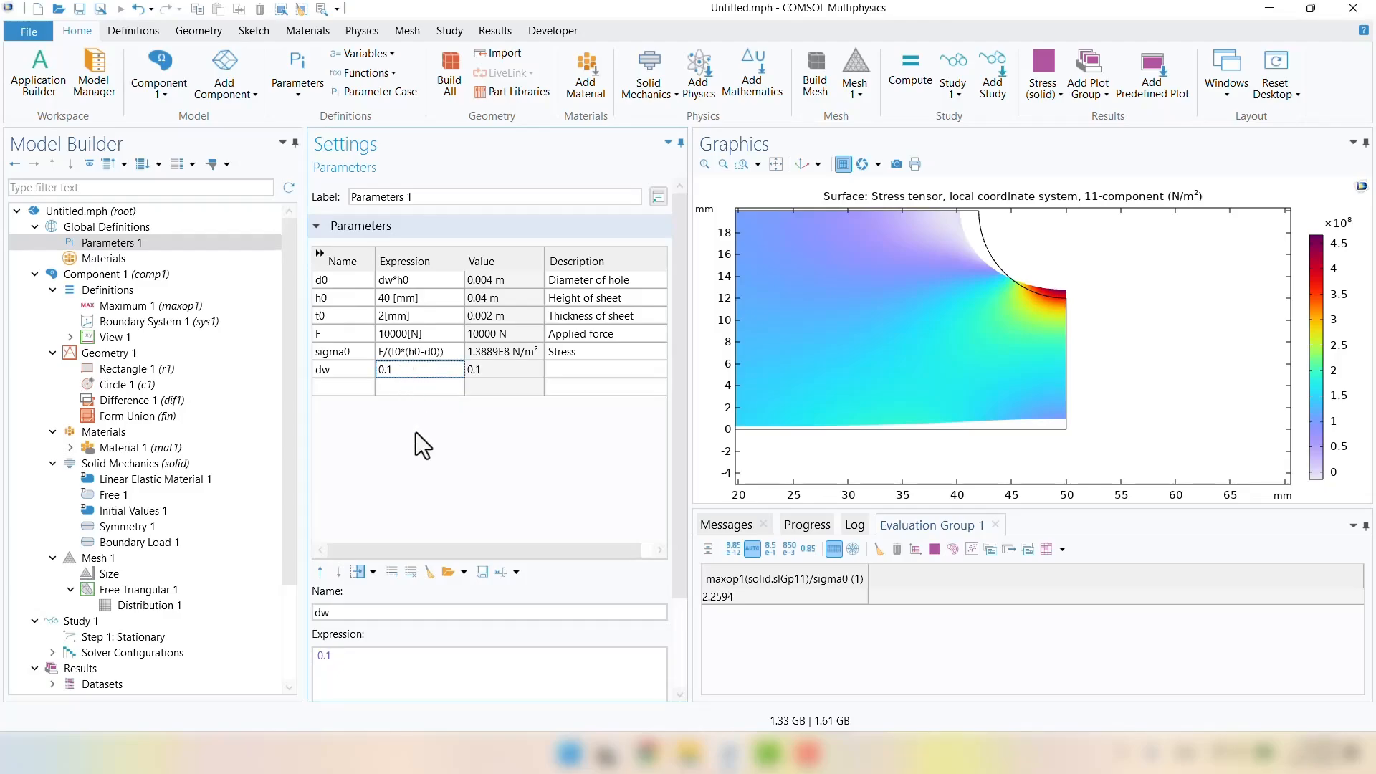
Step: Rebuild Geometry 1 and Mesh 1 with the updated hole-to-height ratio
{"action": "left_click", "coordinate": [108, 353]}
{"action": "left_click", "coordinate": [343, 185]}
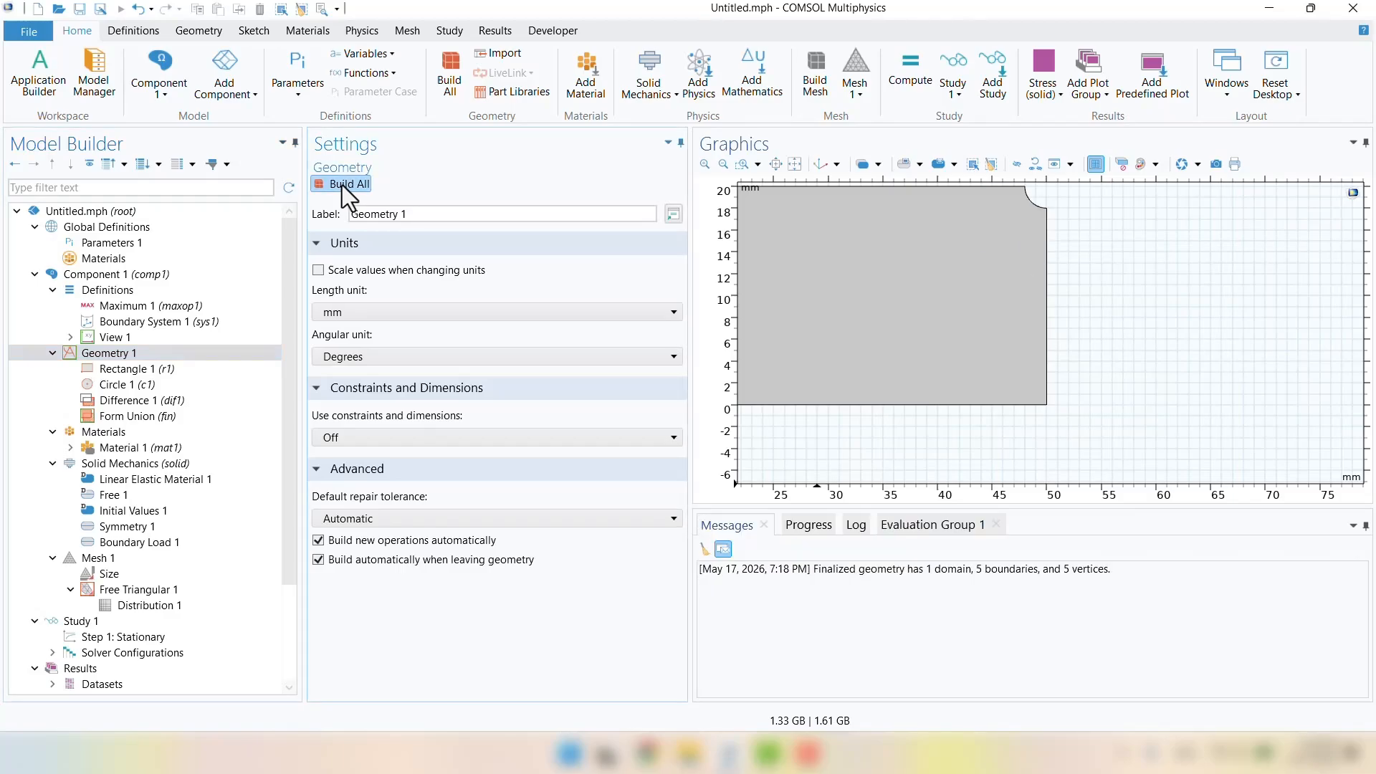
{"action": "right_click_drag", "start_coordinate": [1079, 289], "coordinate": [1097, 307]}
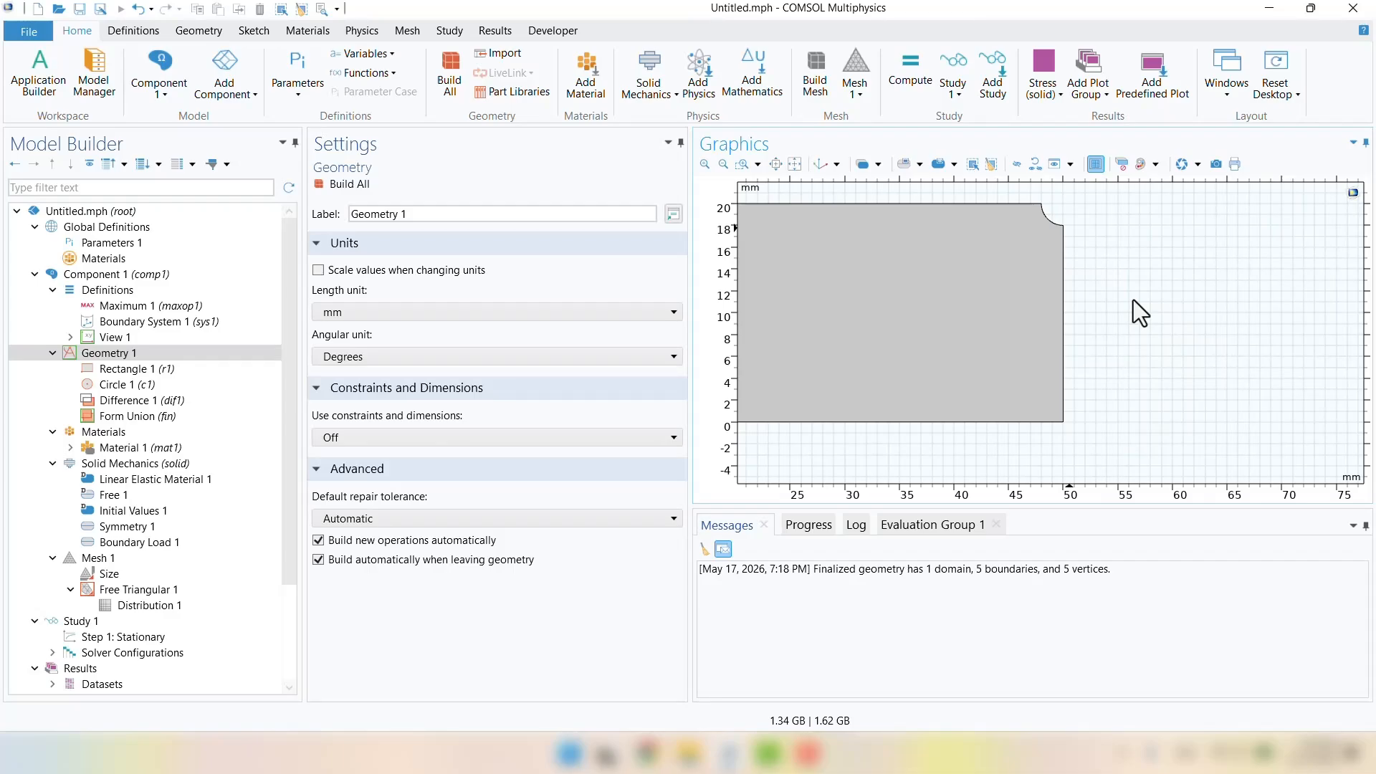
{"action": "left_click", "coordinate": [102, 559]}
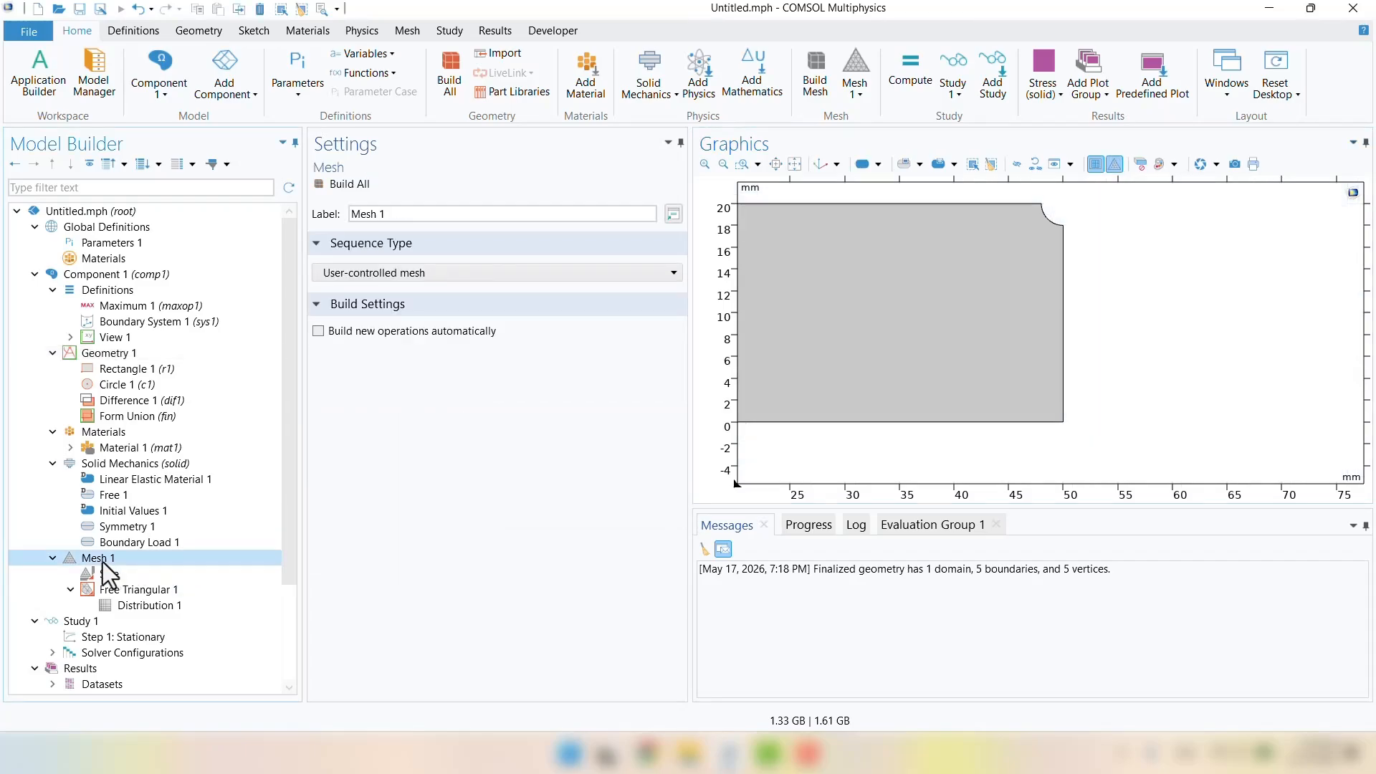
{"action": "left_click", "coordinate": [351, 184]}
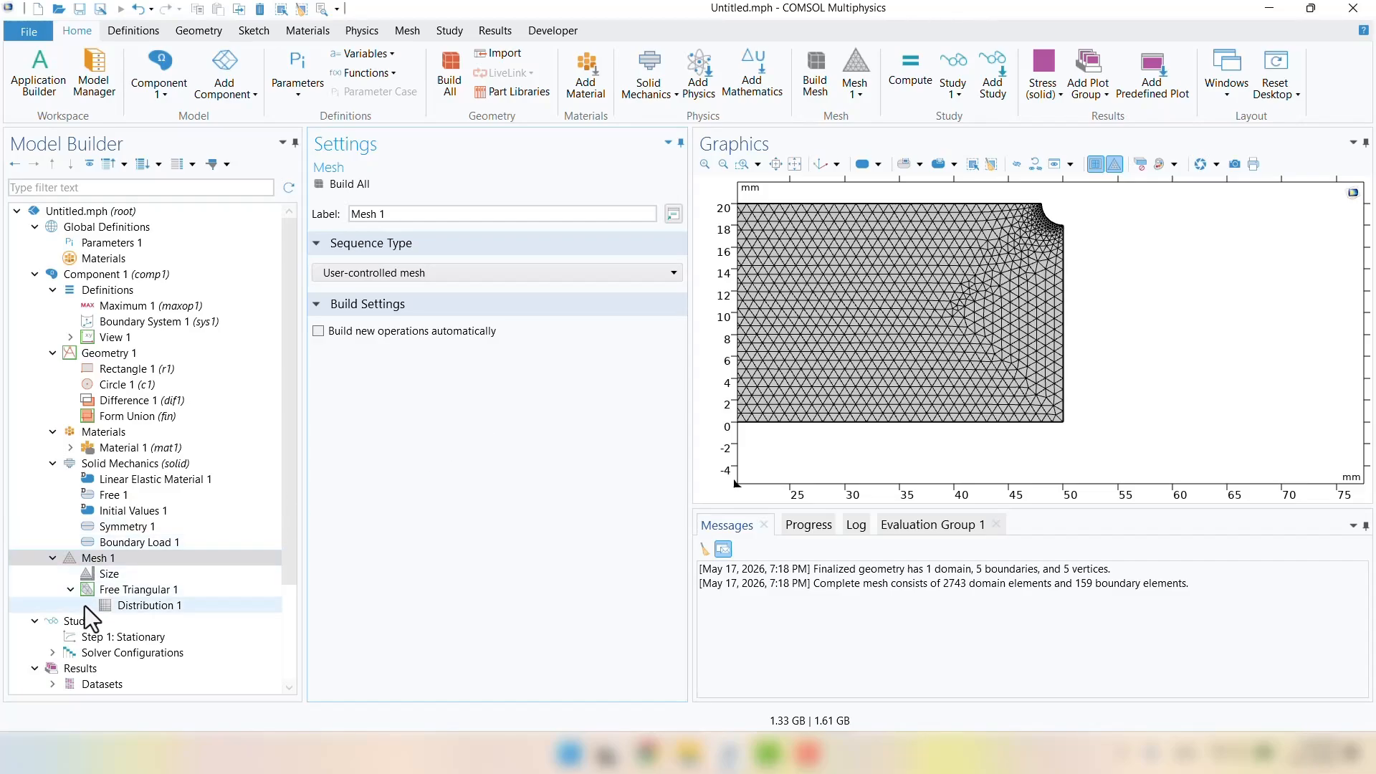
Step: Add a Parametric Sweep to Study 1 with dw as the sweep parameter
{"action": "right_click", "coordinate": [80, 623]}
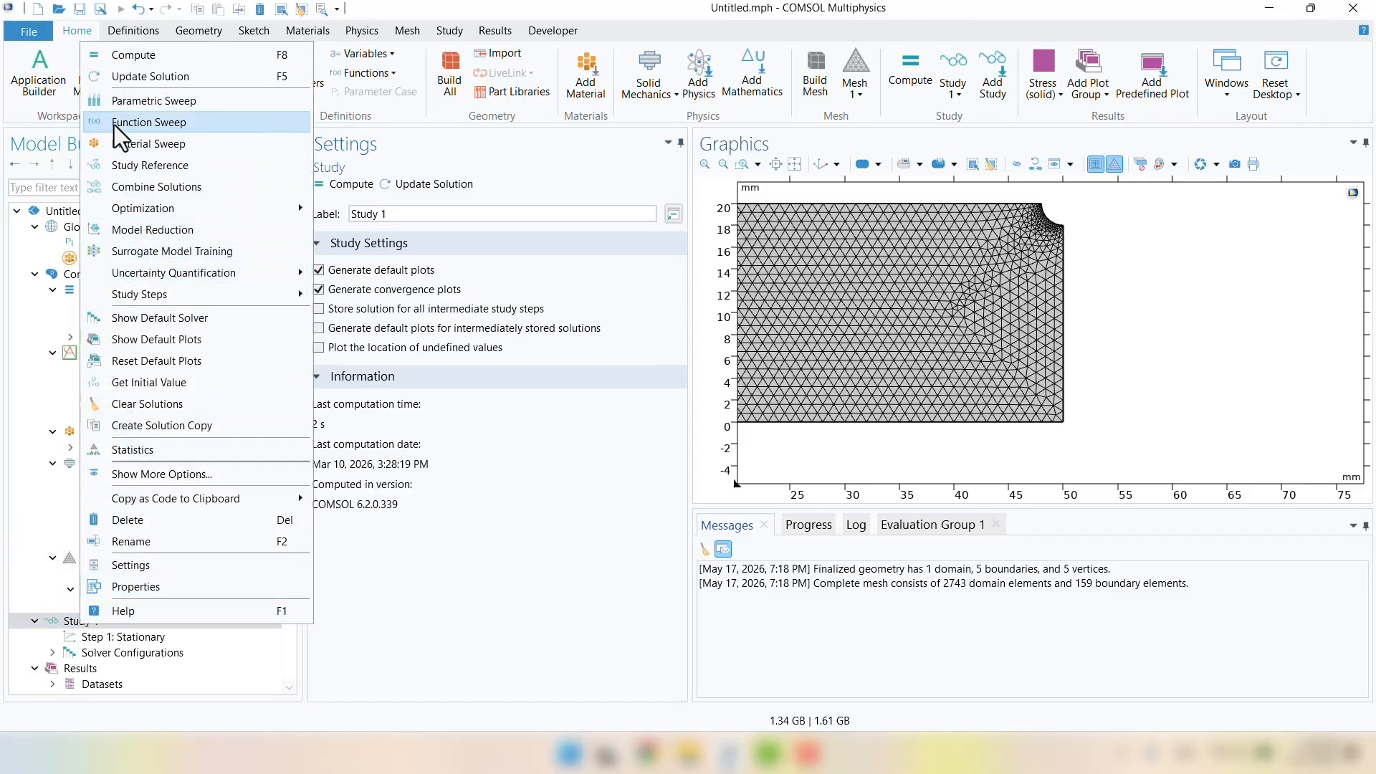
{"action": "left_click", "coordinate": [113, 104]}
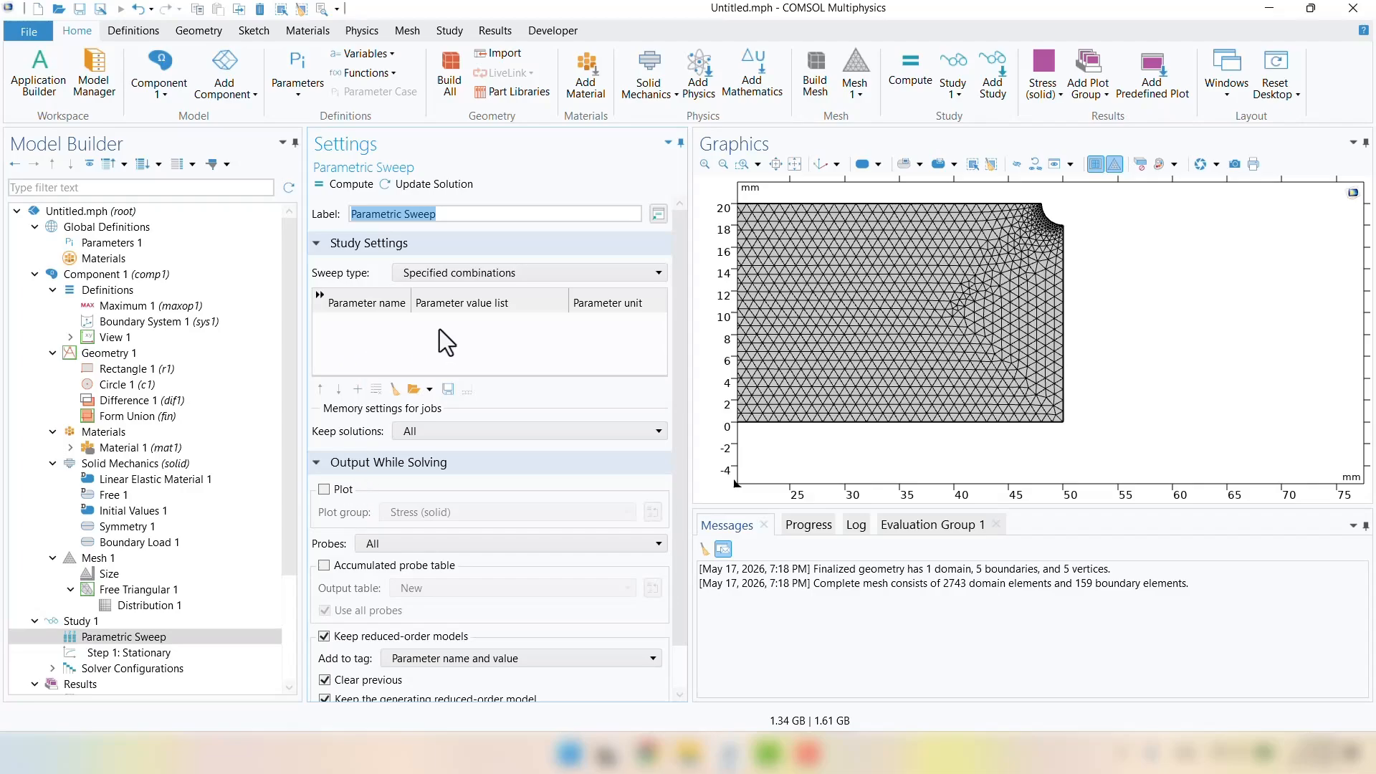
{"action": "left_click", "coordinate": [357, 389]}
{"action": "left_click", "coordinate": [331, 327]}
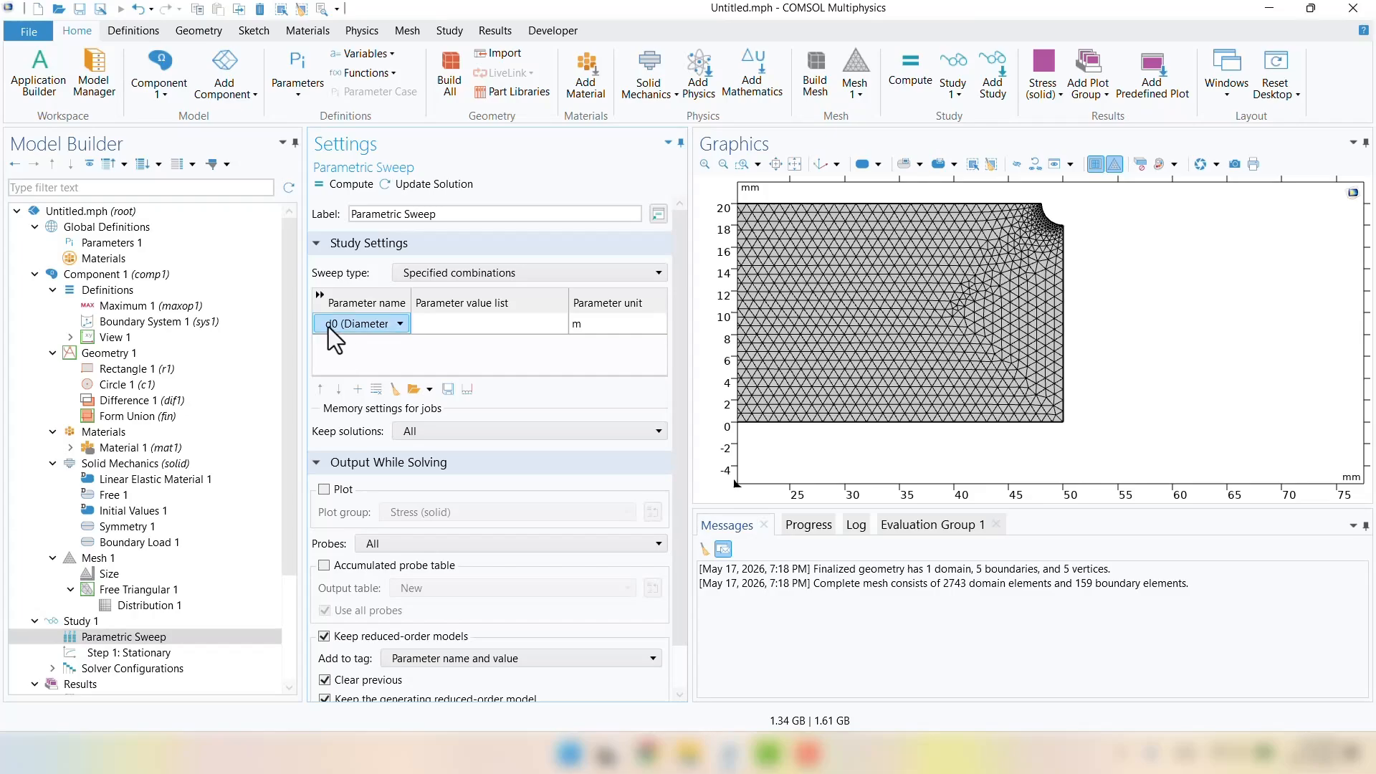
{"action": "left_click", "coordinate": [360, 324]}
{"action": "left_click", "coordinate": [355, 442]}
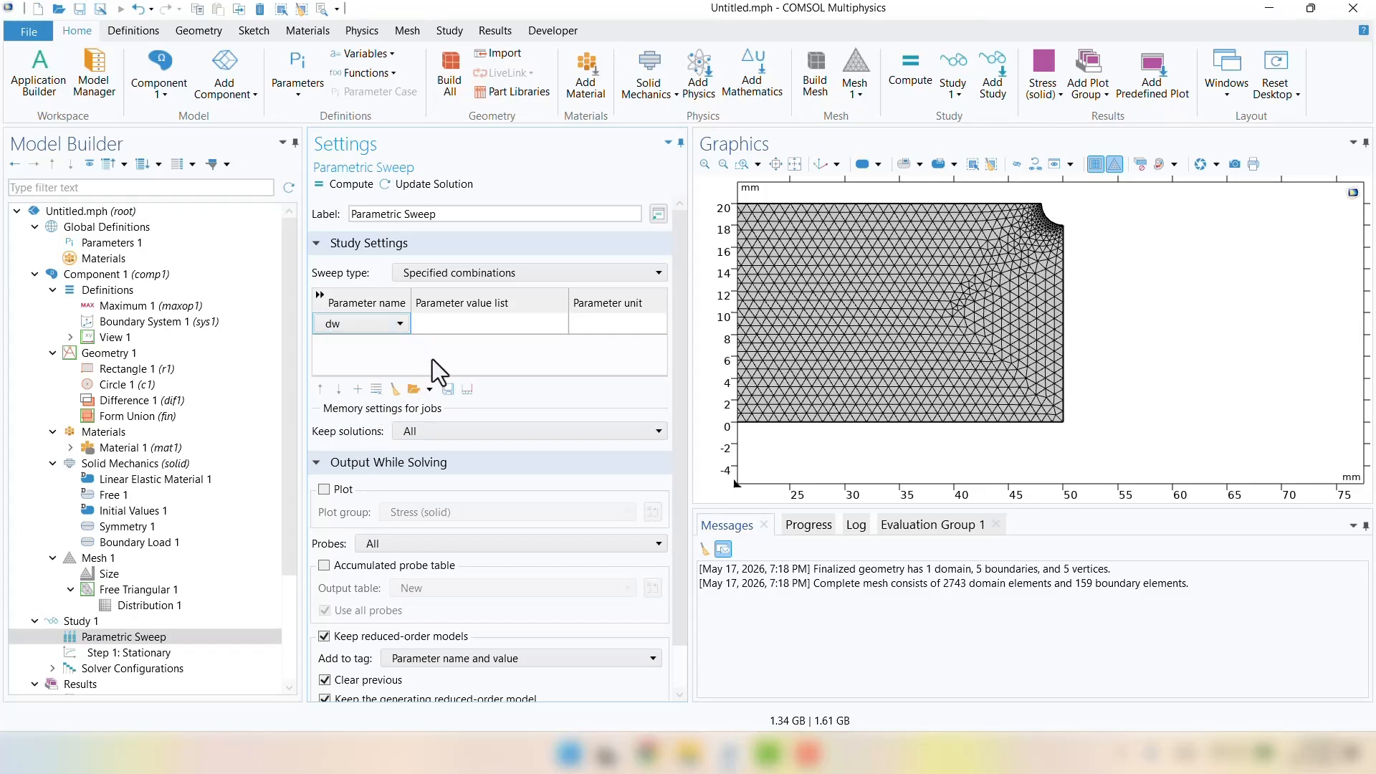
Step: Set the dw sweep range from 0.05 to 0.8 in steps of 0.05 and compute the study
{"action": "left_click", "coordinate": [467, 389]}
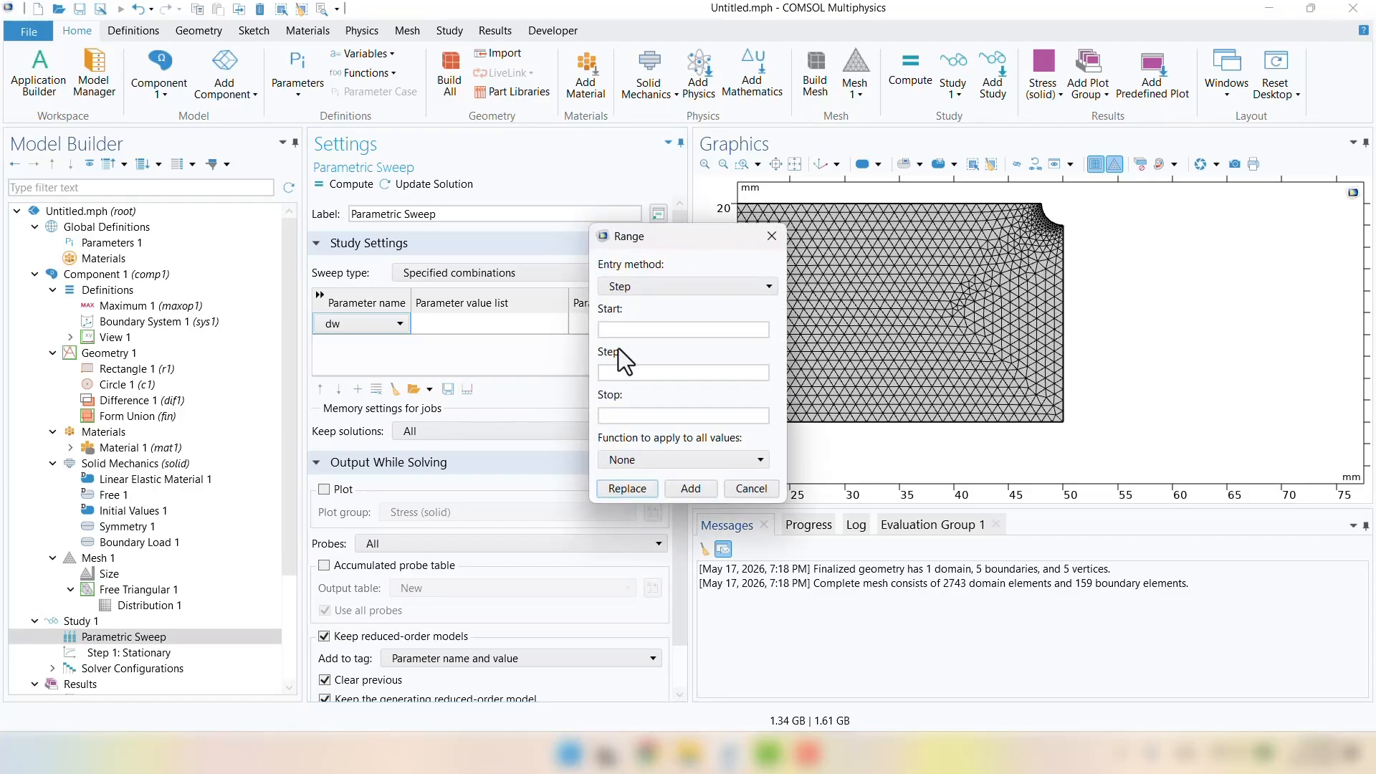
{"action": "left_click", "coordinate": [675, 330]}
{"action": "type", "text": "0.05"}
{"action": "left_click", "coordinate": [683, 371]}
{"action": "type", "text": "0.05"}
{"action": "left_click", "coordinate": [680, 415]}
{"action": "type", "text": "0.8"}
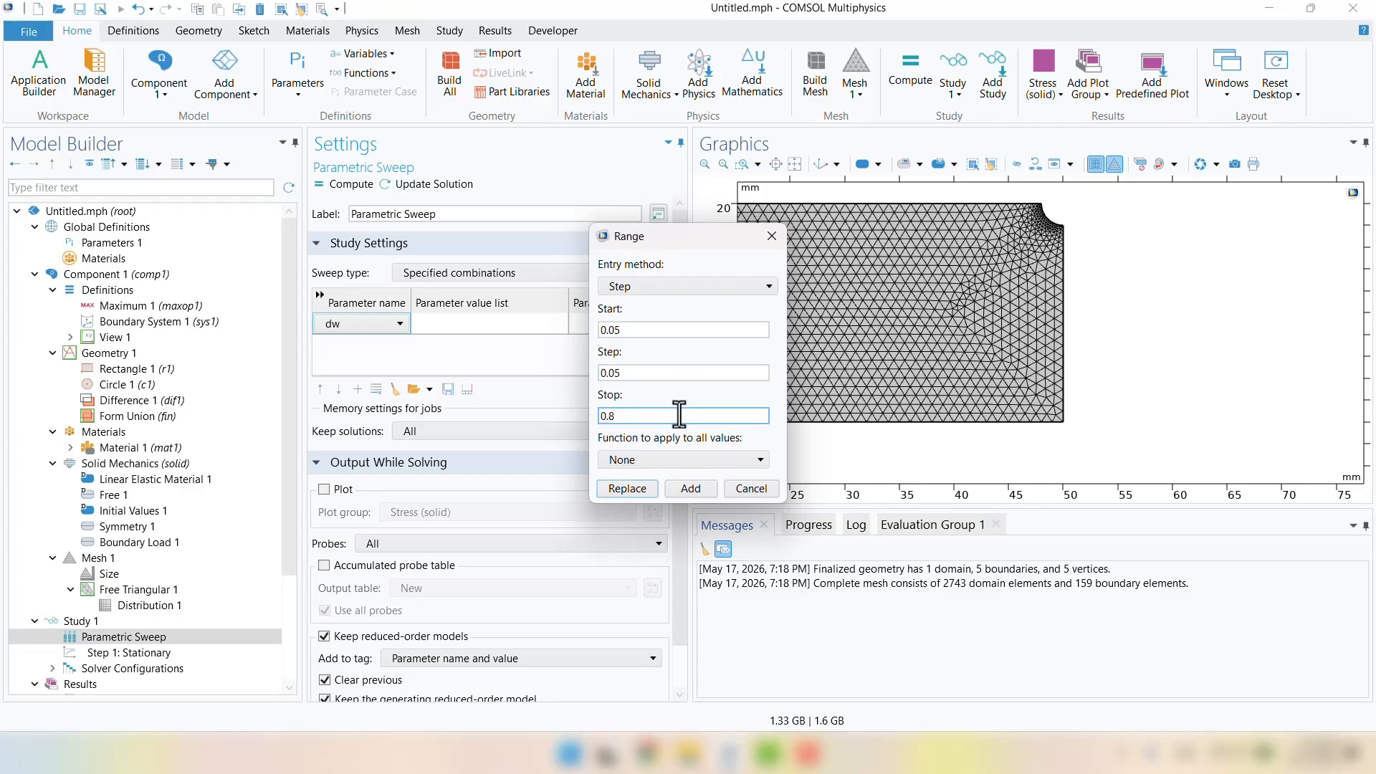
{"action": "left_click", "coordinate": [668, 486]}
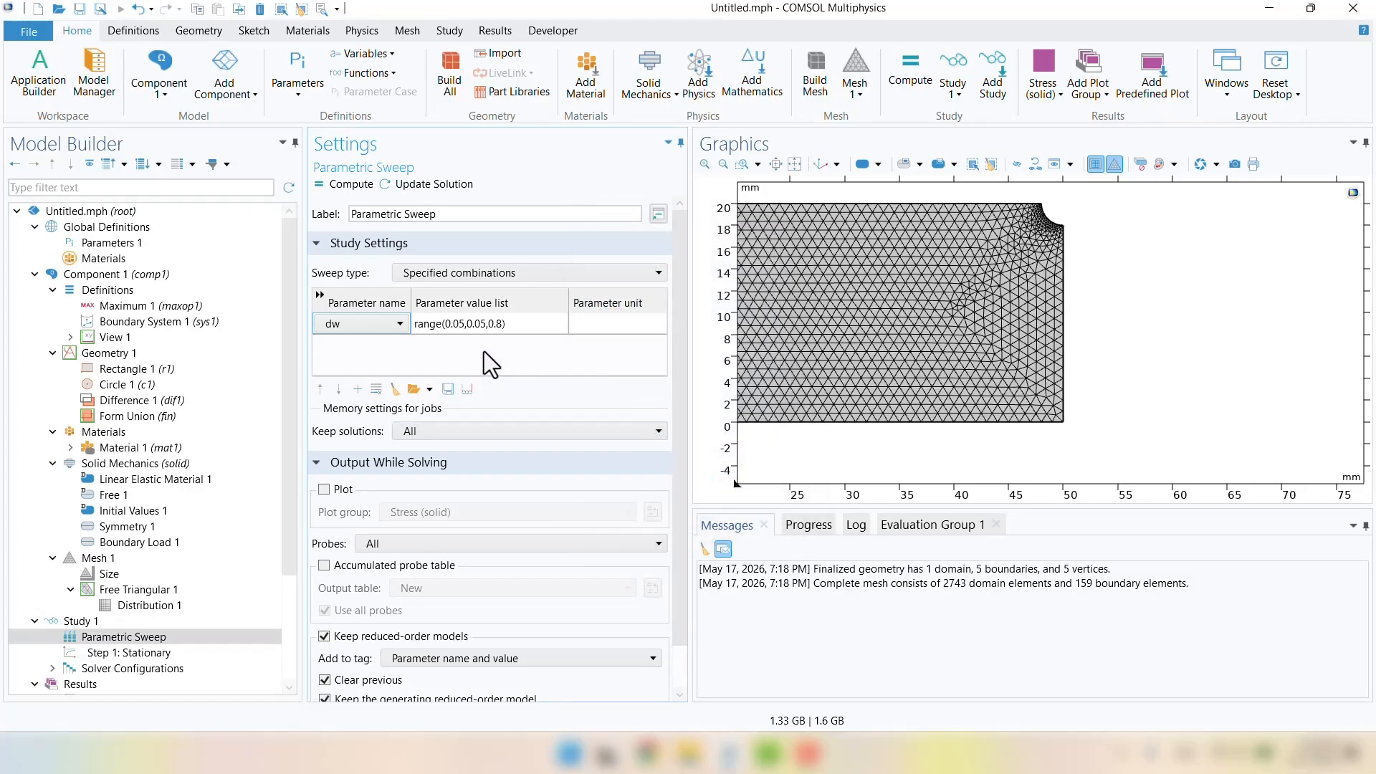
{"action": "left_click", "coordinate": [340, 186]}
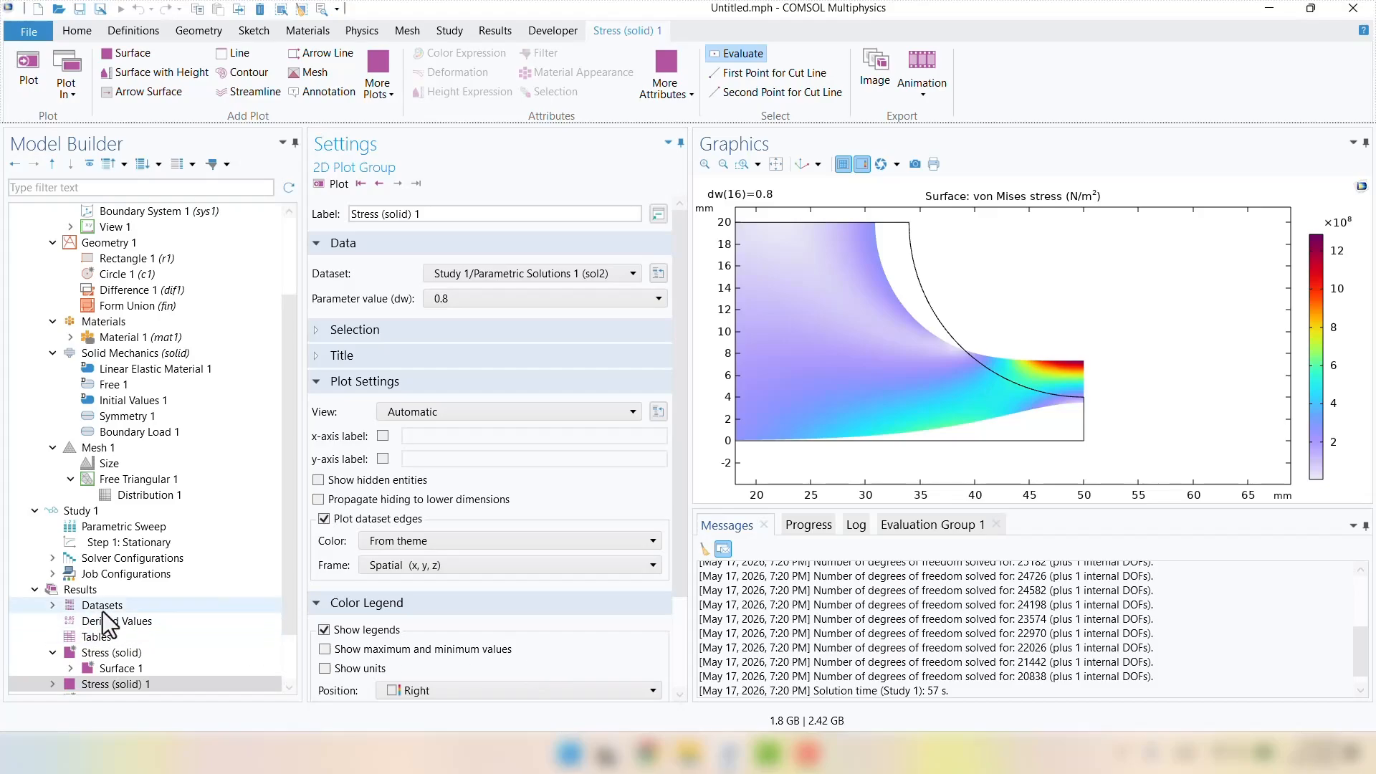
Step: Set Evaluation Group 1 to the Study 1/Parametric Solutions 1 dataset and evaluate the stress ratio for all dw values
{"action": "scroll", "coordinate": [101, 612], "scroll_direction": "down", "scroll_amount": 2}
{"action": "left_click", "coordinate": [123, 656]}
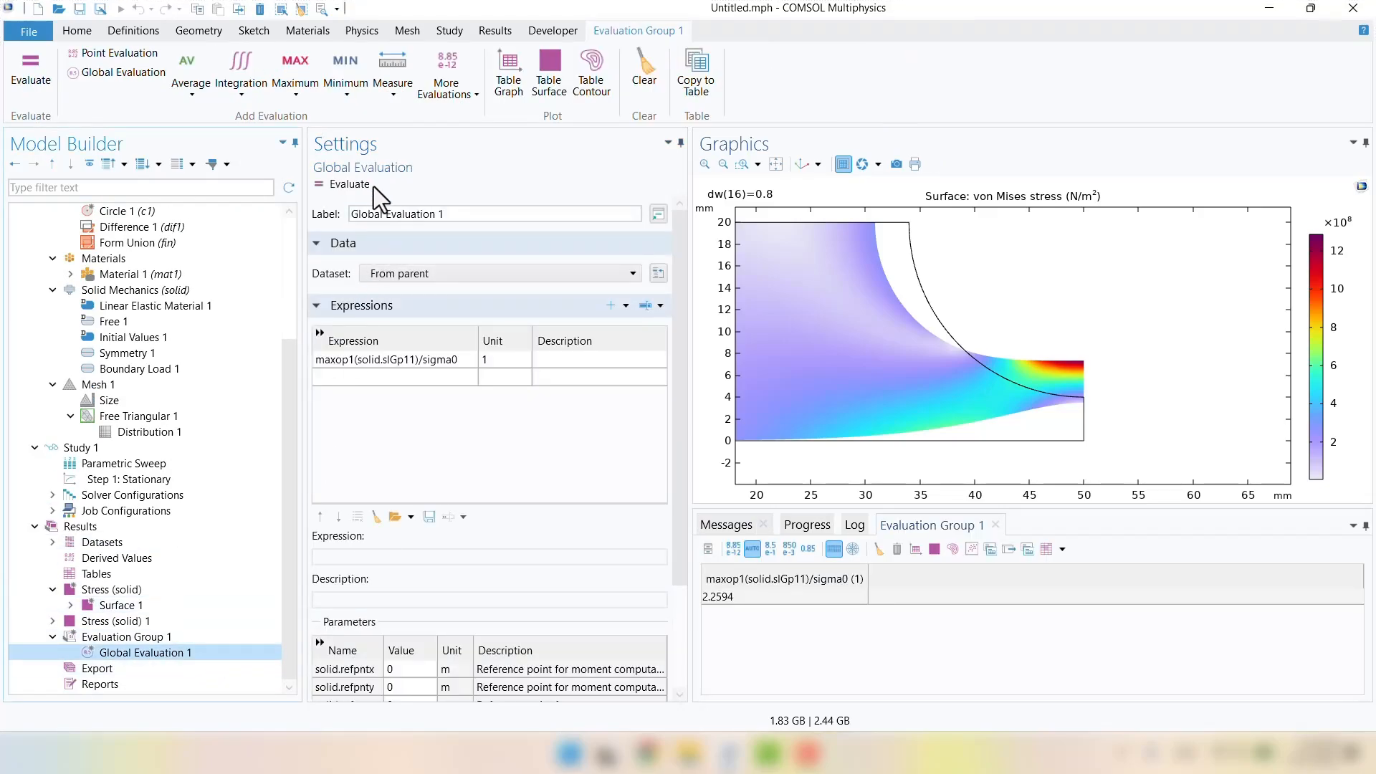
{"action": "left_click", "coordinate": [351, 185]}
{"action": "left_click", "coordinate": [94, 641]}
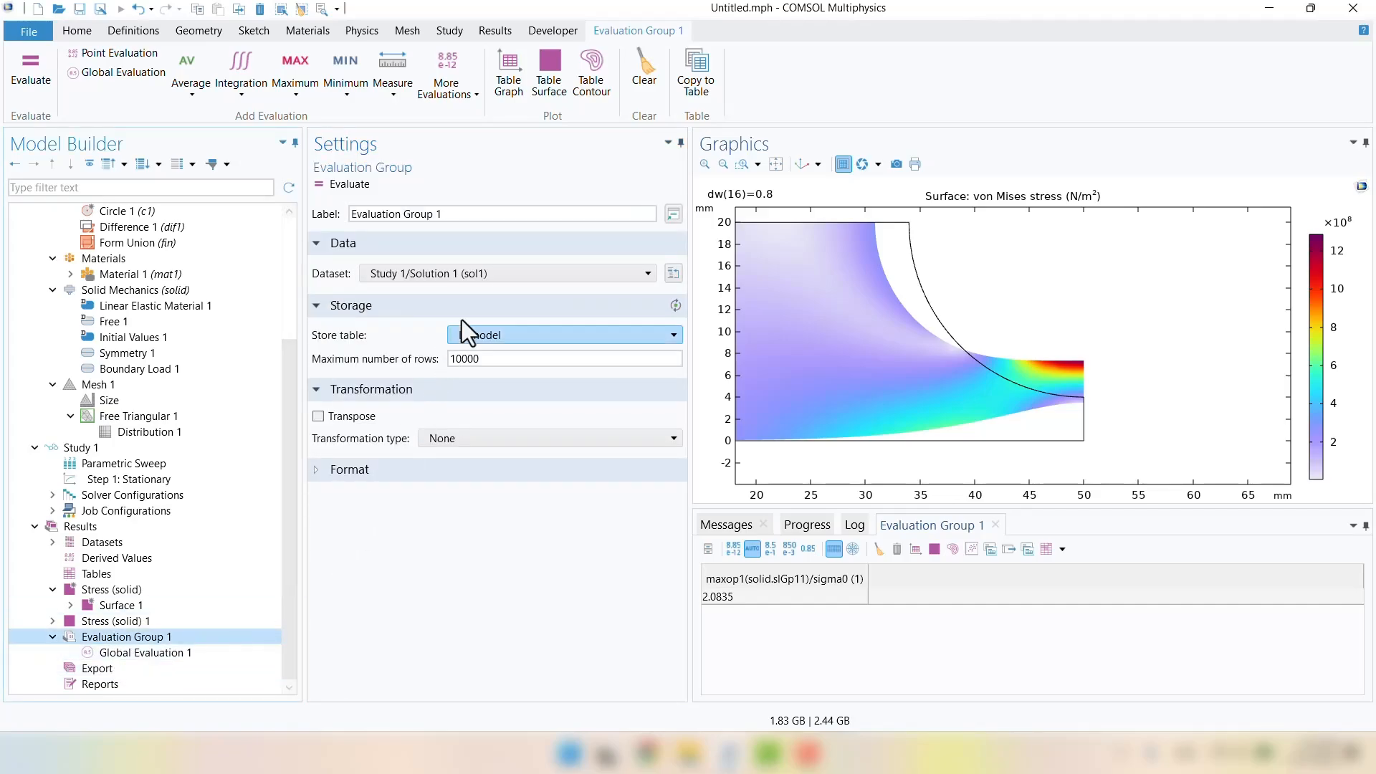
{"action": "left_click", "coordinate": [376, 276]}
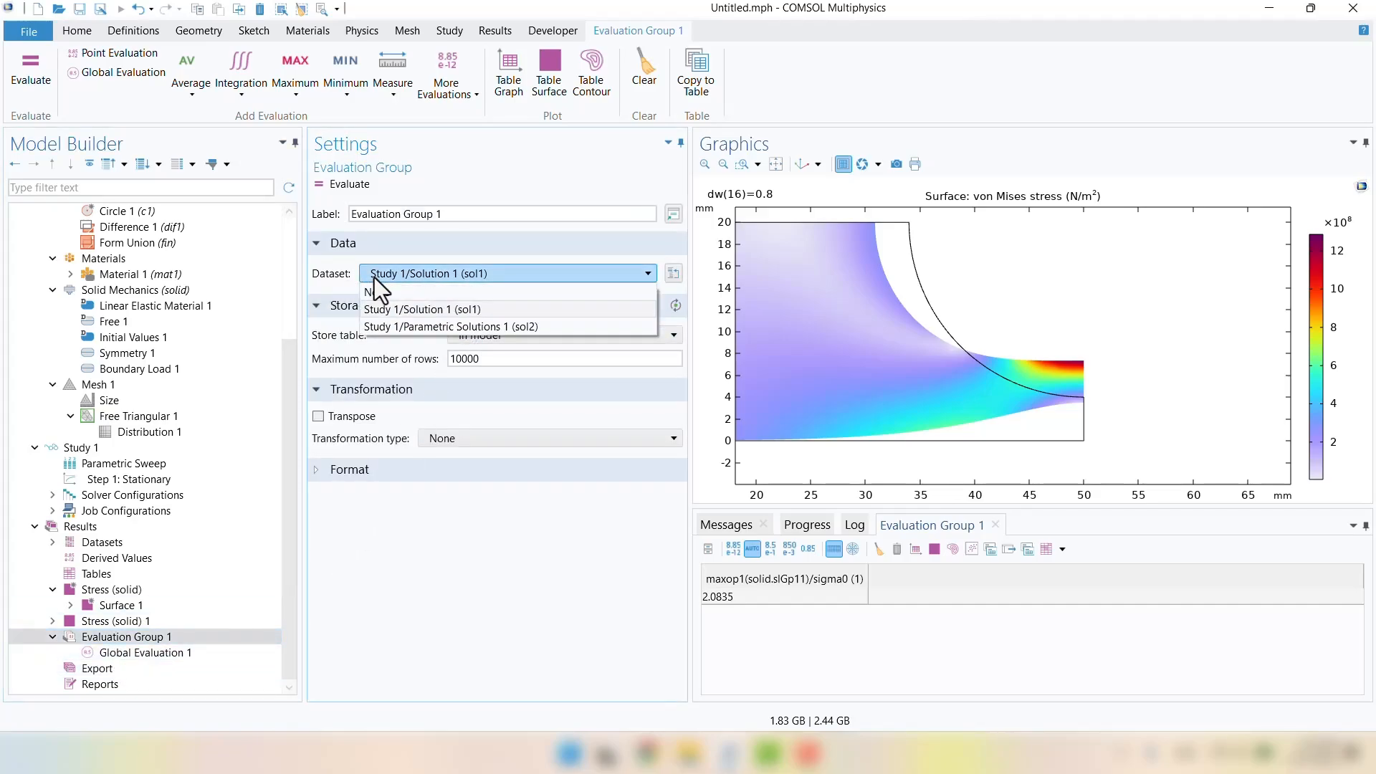
{"action": "left_click", "coordinate": [435, 326]}
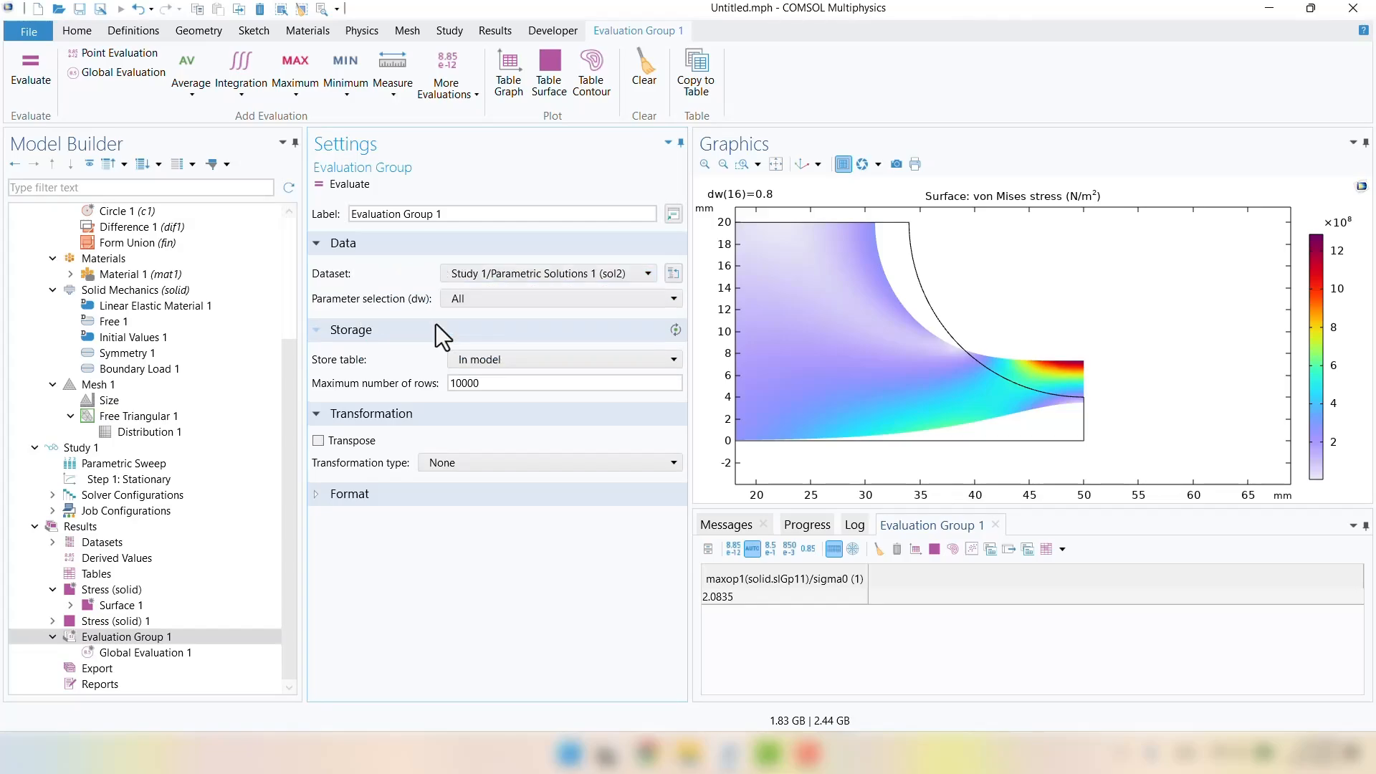
{"action": "left_click", "coordinate": [338, 186]}
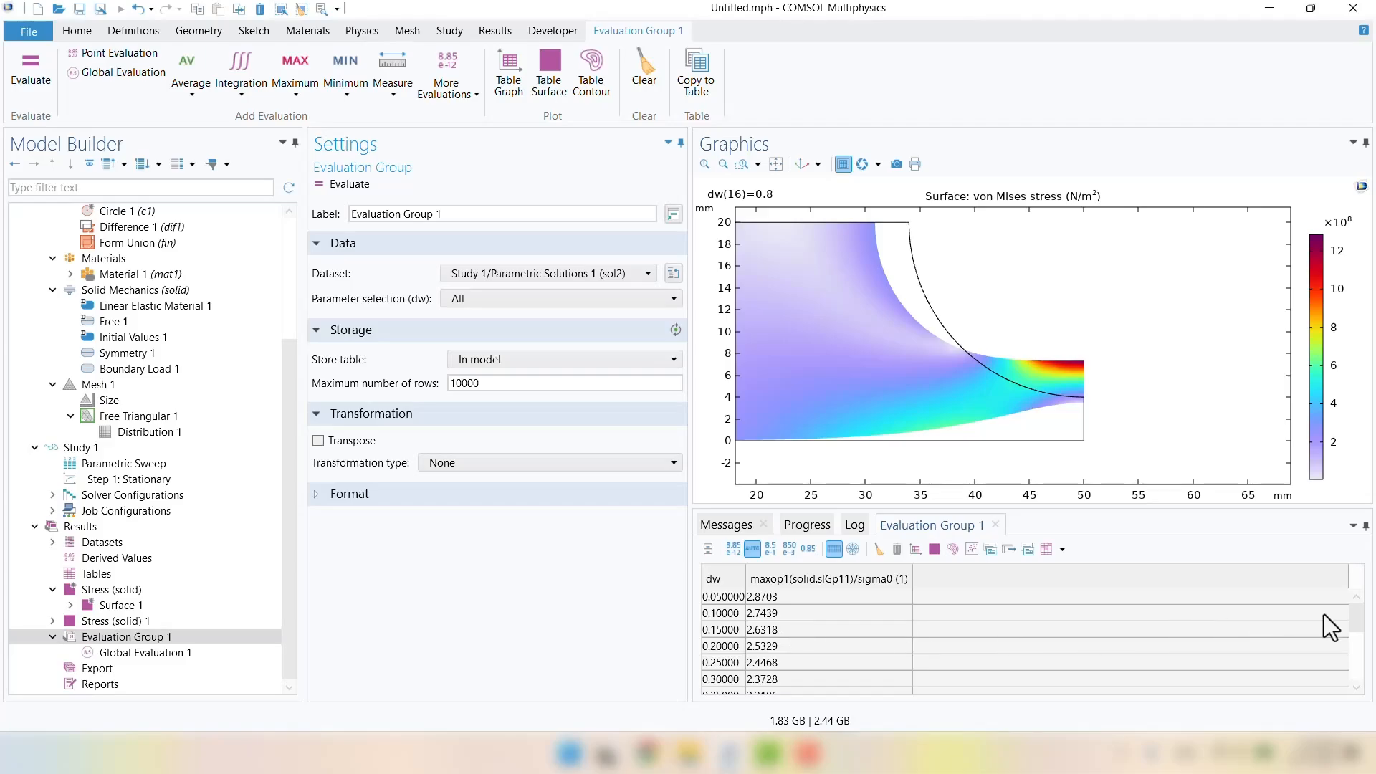
Step: Plot the Evaluation Group 1 results as a table graph with a line width of 2
{"action": "mouse_move", "coordinate": [1357, 617]}
{"action": "left_mouse_down"}
{"action": "mouse_move", "coordinate": [1358, 688]}
{"action": "mouse_move", "coordinate": [1357, 610]}
{"action": "left_mouse_up"}
{"action": "left_click", "coordinate": [915, 550]}
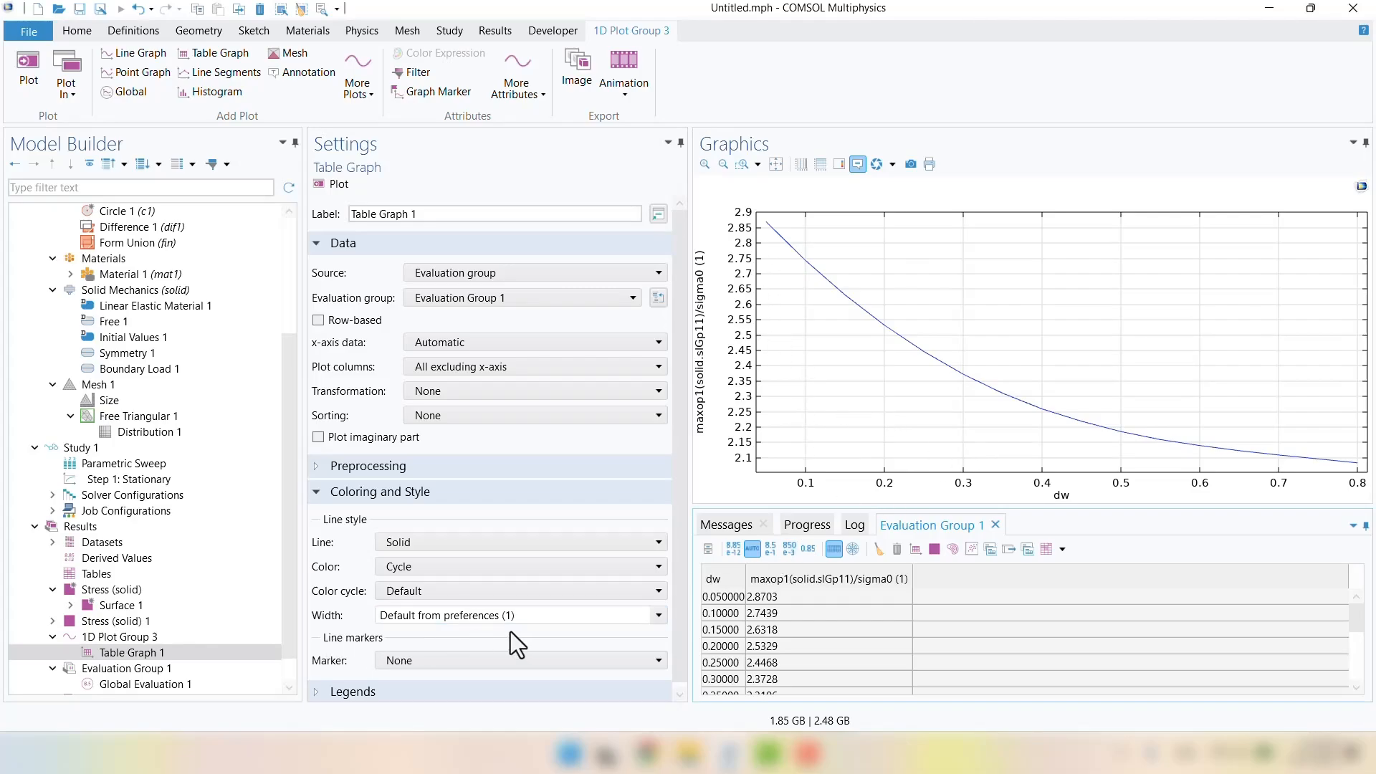
{"action": "left_click", "coordinate": [658, 616]}
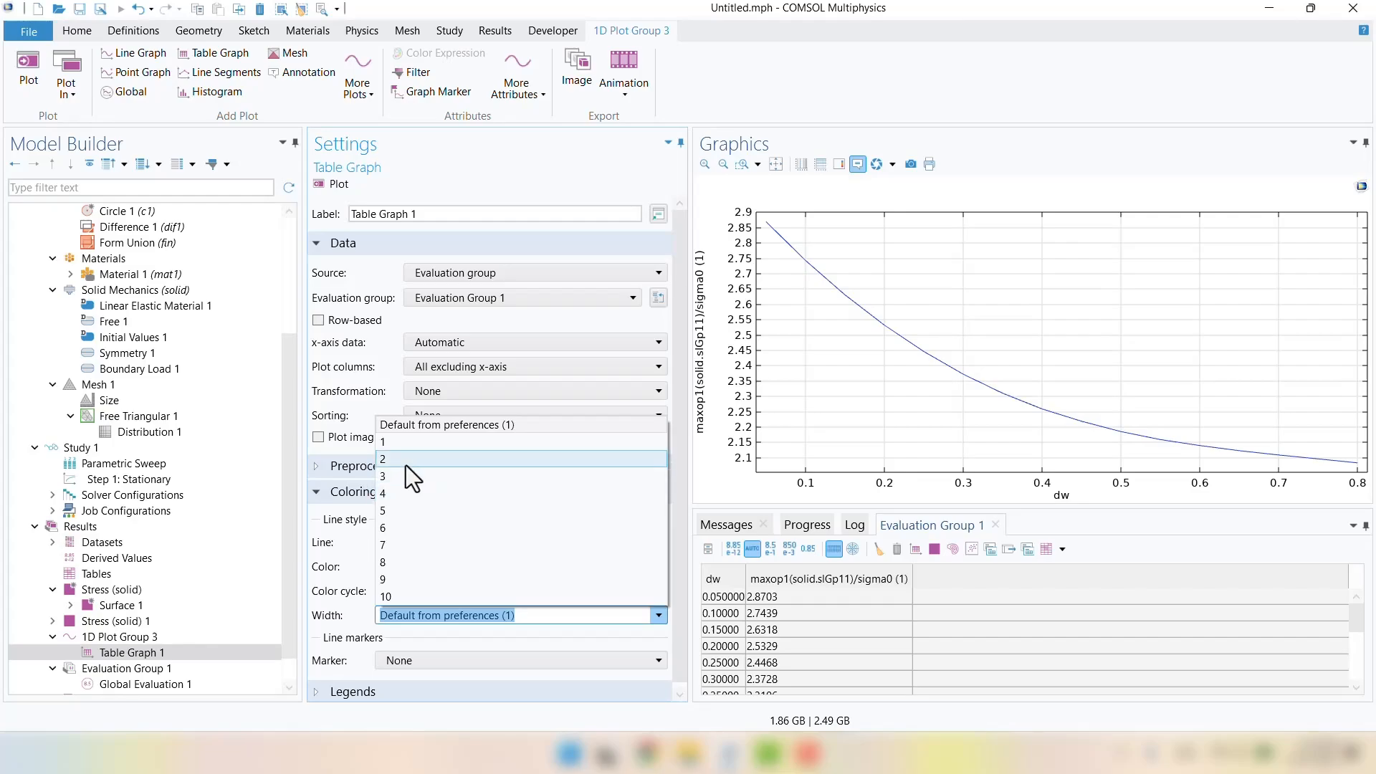
{"action": "left_click", "coordinate": [405, 463]}
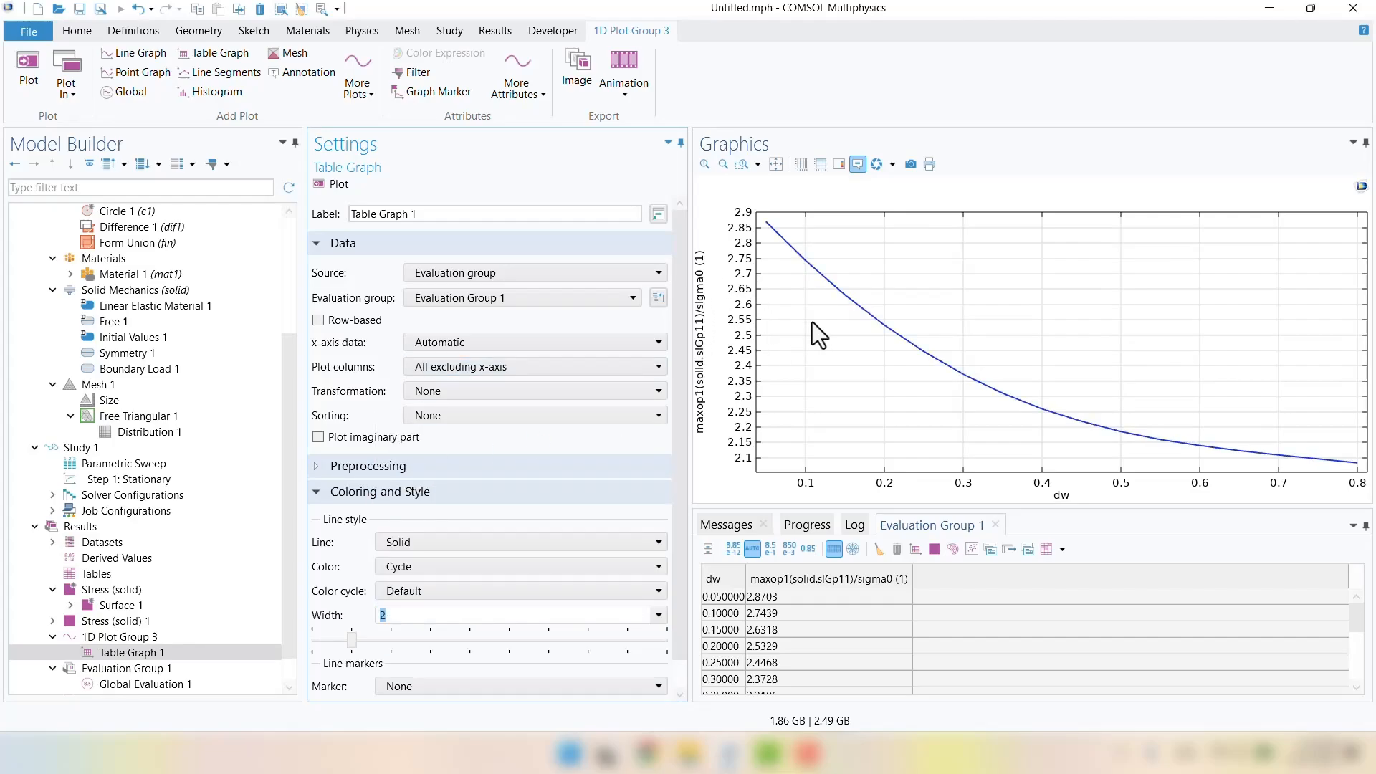
Step: Enable manual axis limits for 1D Plot Group 3 and set the x range from 0 to 0.8
{"action": "left_click", "coordinate": [93, 642]}
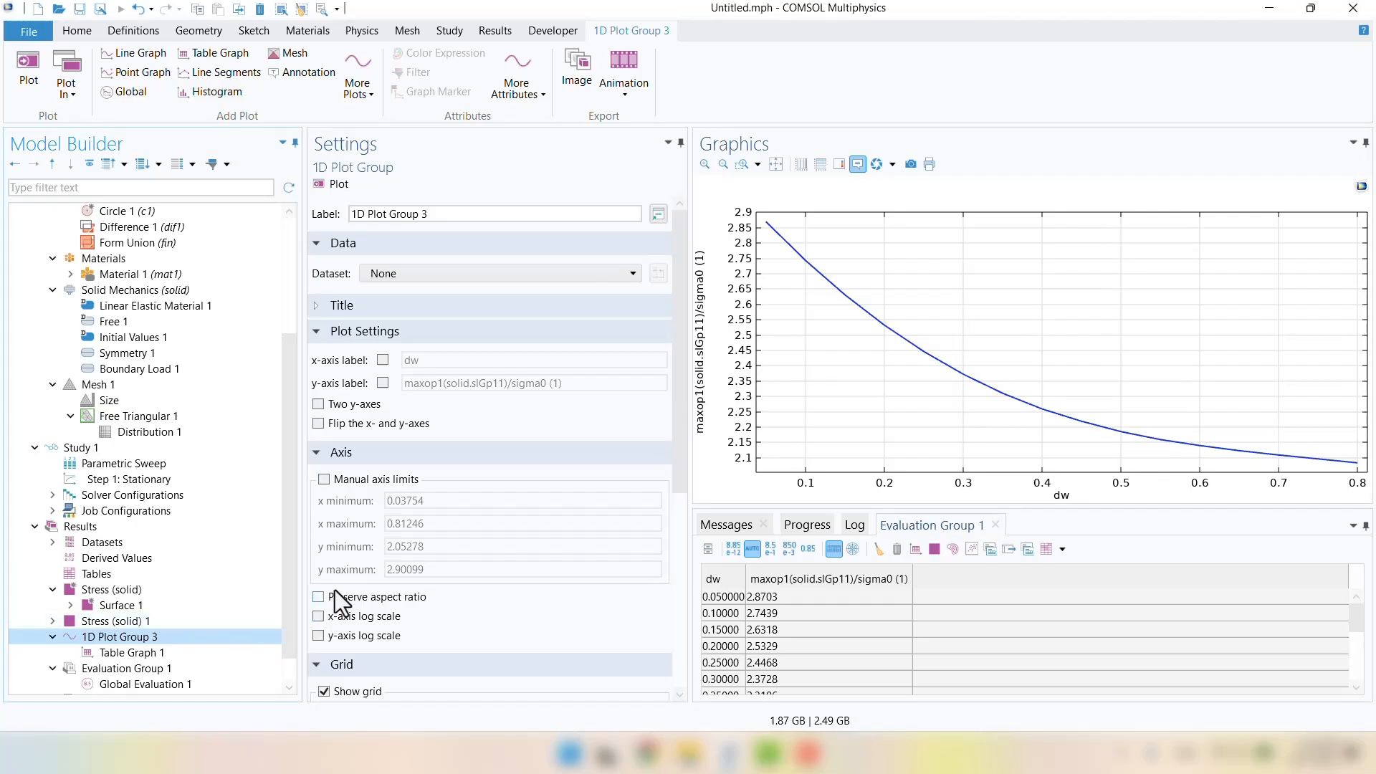
{"action": "left_click", "coordinate": [324, 478]}
{"action": "left_click", "coordinate": [461, 500]}
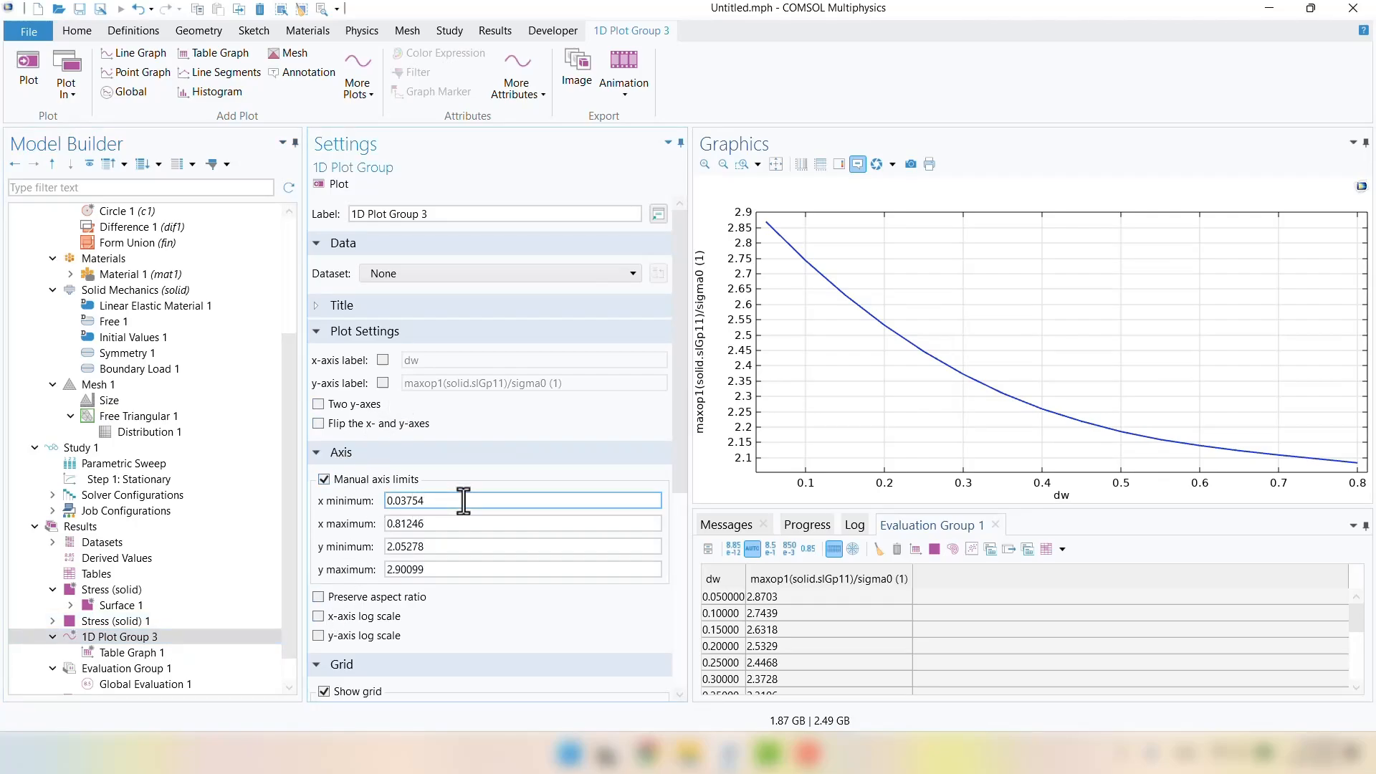
{"action": "double_click", "coordinate": [463, 500]}
{"action": "type", "text": "0"}
{"action": "left_click", "coordinate": [482, 523]}
{"action": "double_click", "coordinate": [483, 523]}
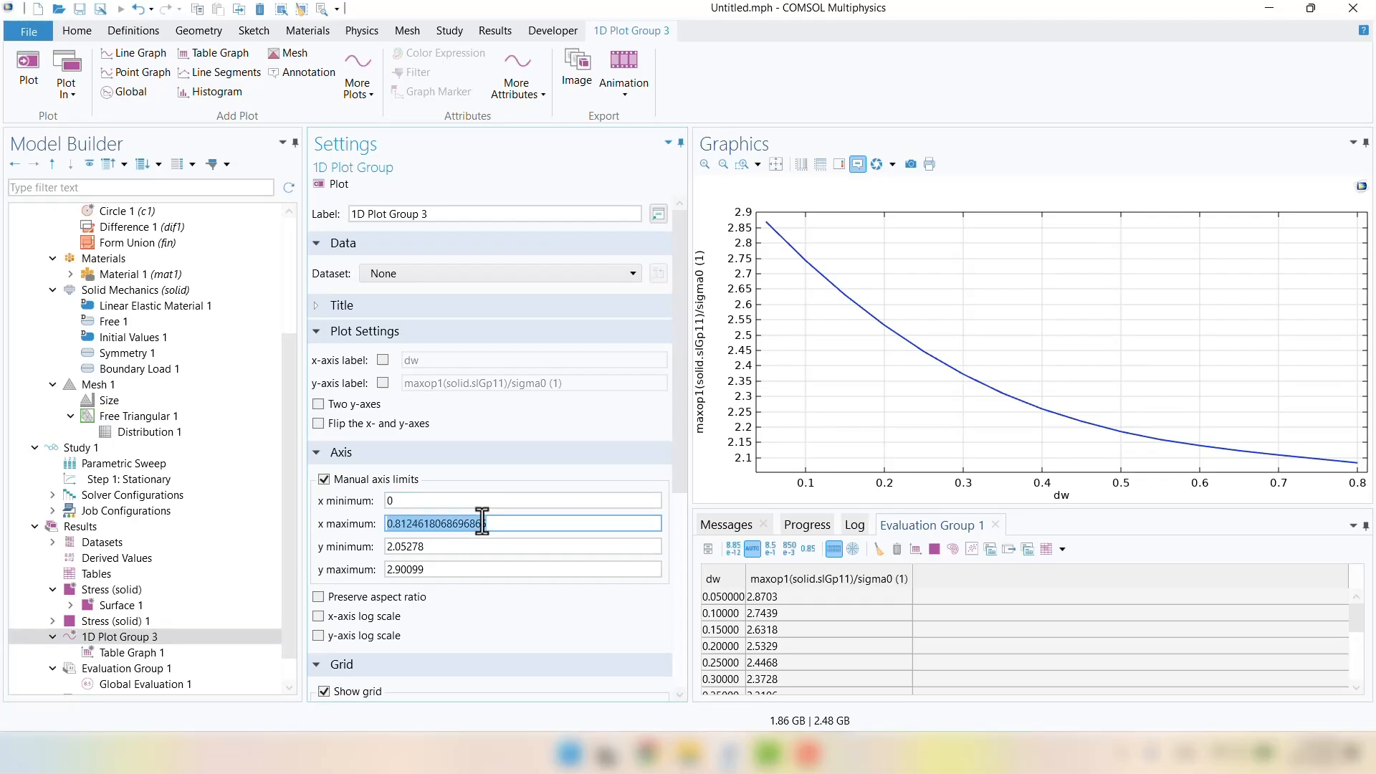
{"action": "type", "text": "0."}
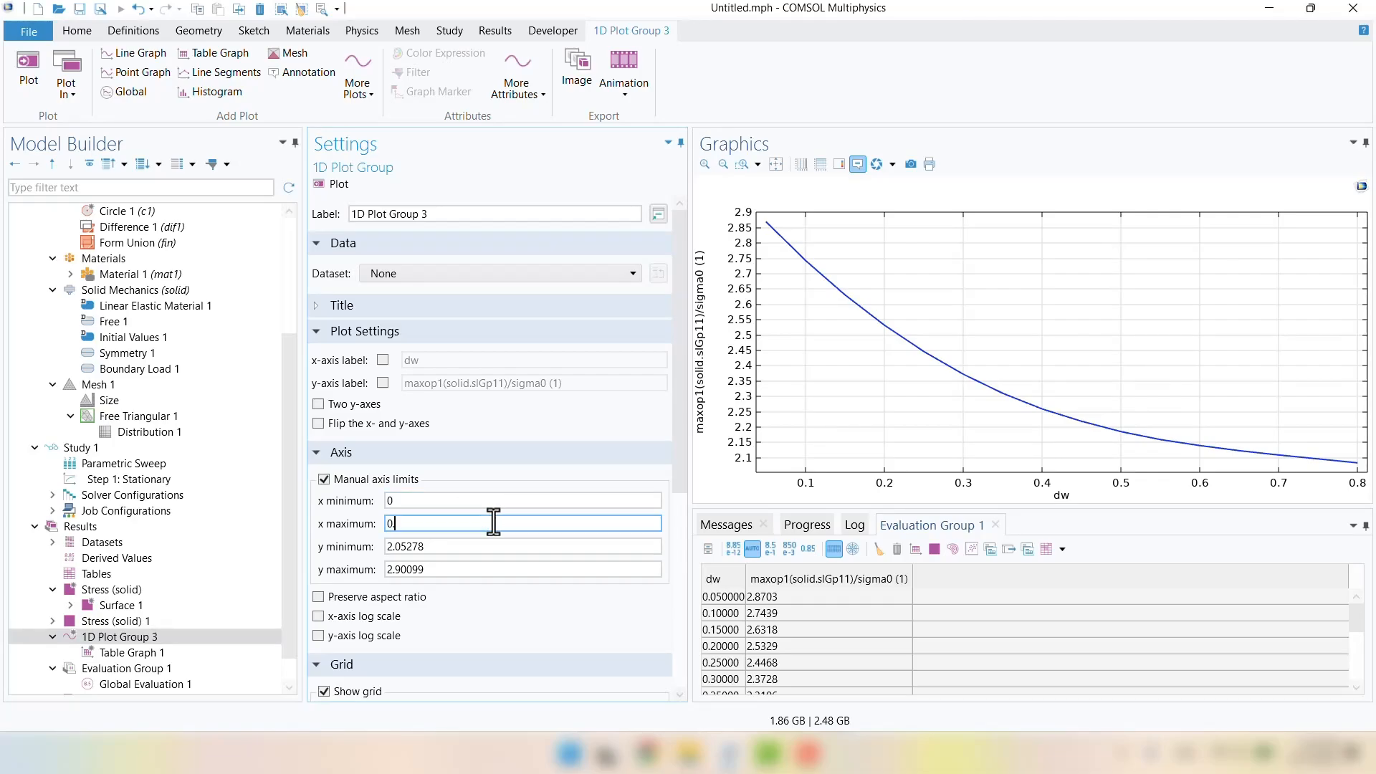
{"action": "type", "text": "8"}
Step: Set the y-axis limits of 1D Plot Group 3 from 2 to 3 and replot the curve
{"action": "left_click", "coordinate": [503, 546]}
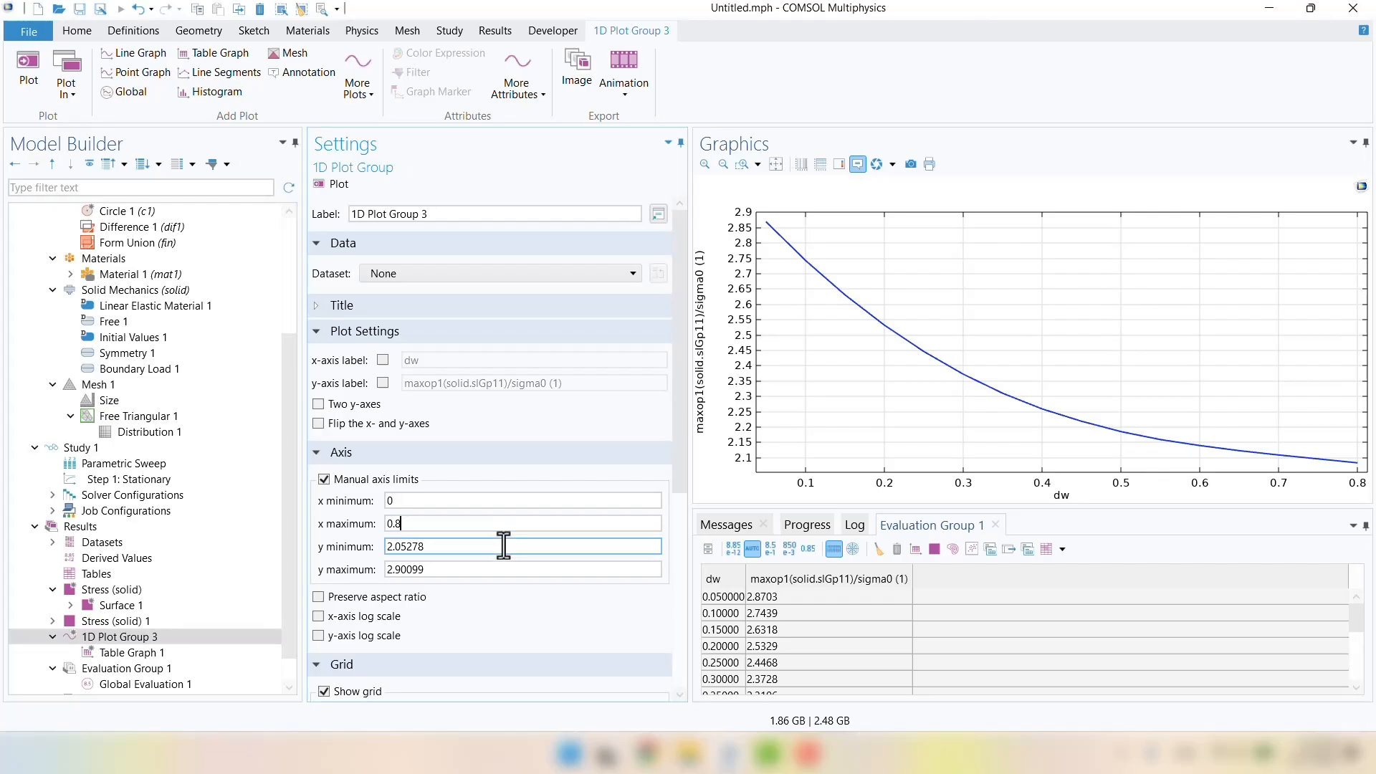
{"action": "double_click", "coordinate": [504, 546]}
{"action": "type", "text": "2"}
{"action": "left_click", "coordinate": [508, 569]}
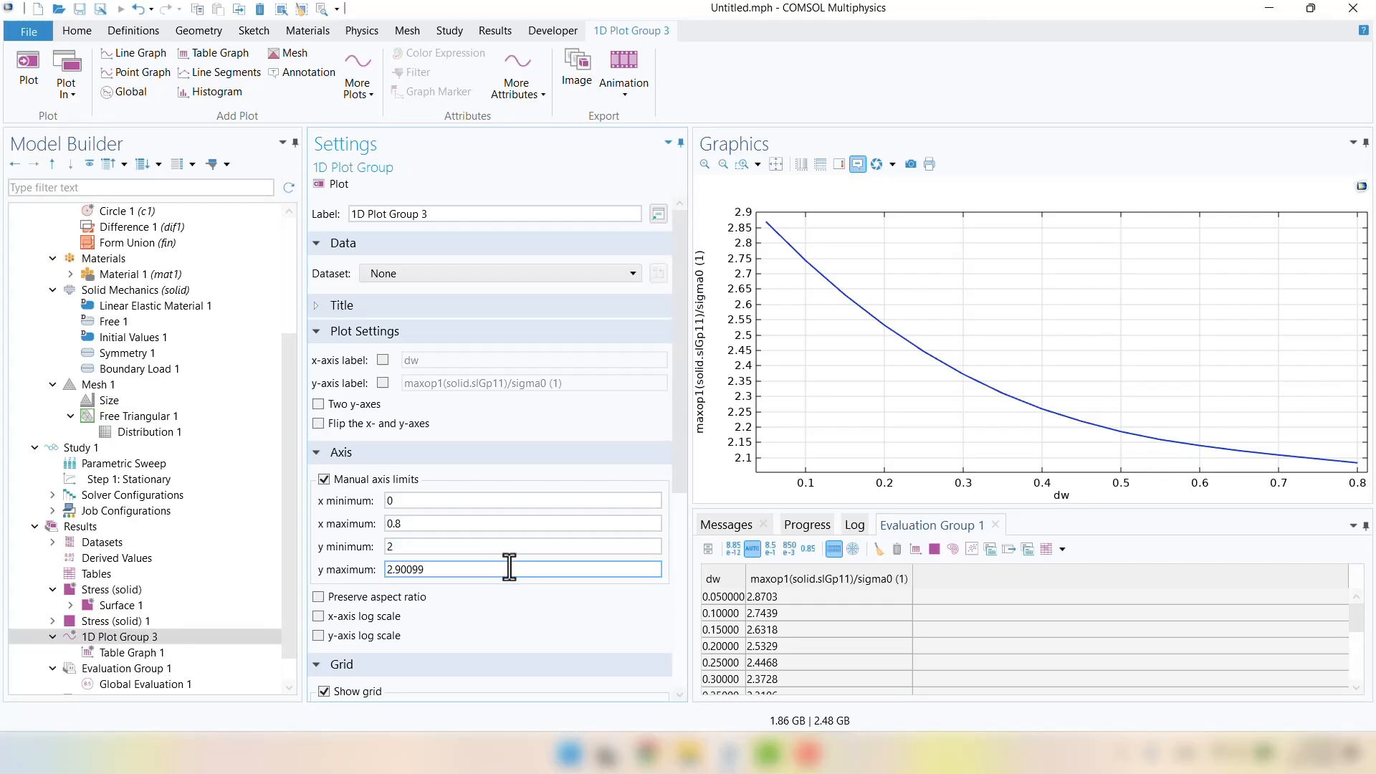
{"action": "double_click", "coordinate": [509, 568]}
{"action": "type", "text": "3"}
{"action": "left_click", "coordinate": [338, 184]}
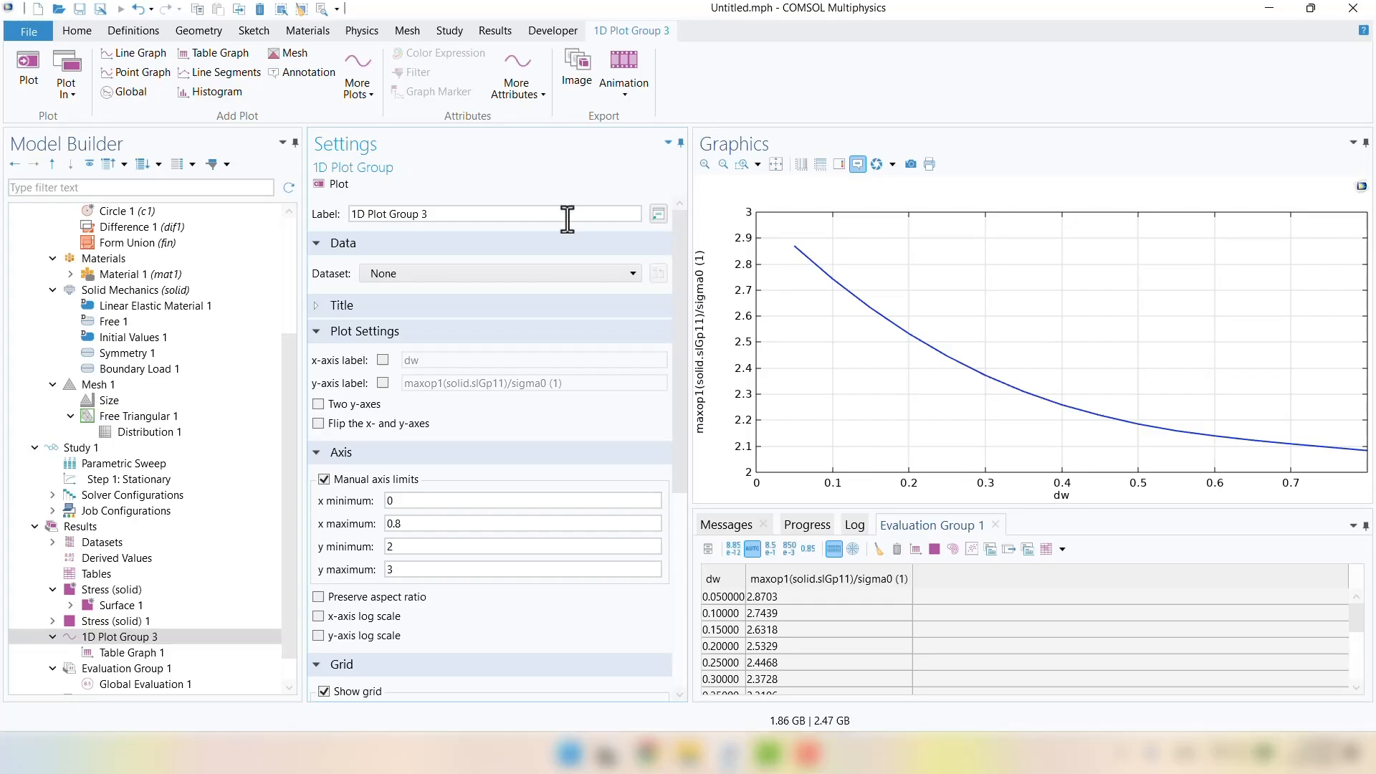
Step: Give 1D Plot Group 3 a custom x-axis label of d/w and y-axis label of Kt, and replot it
{"action": "left_click", "coordinate": [383, 382]}
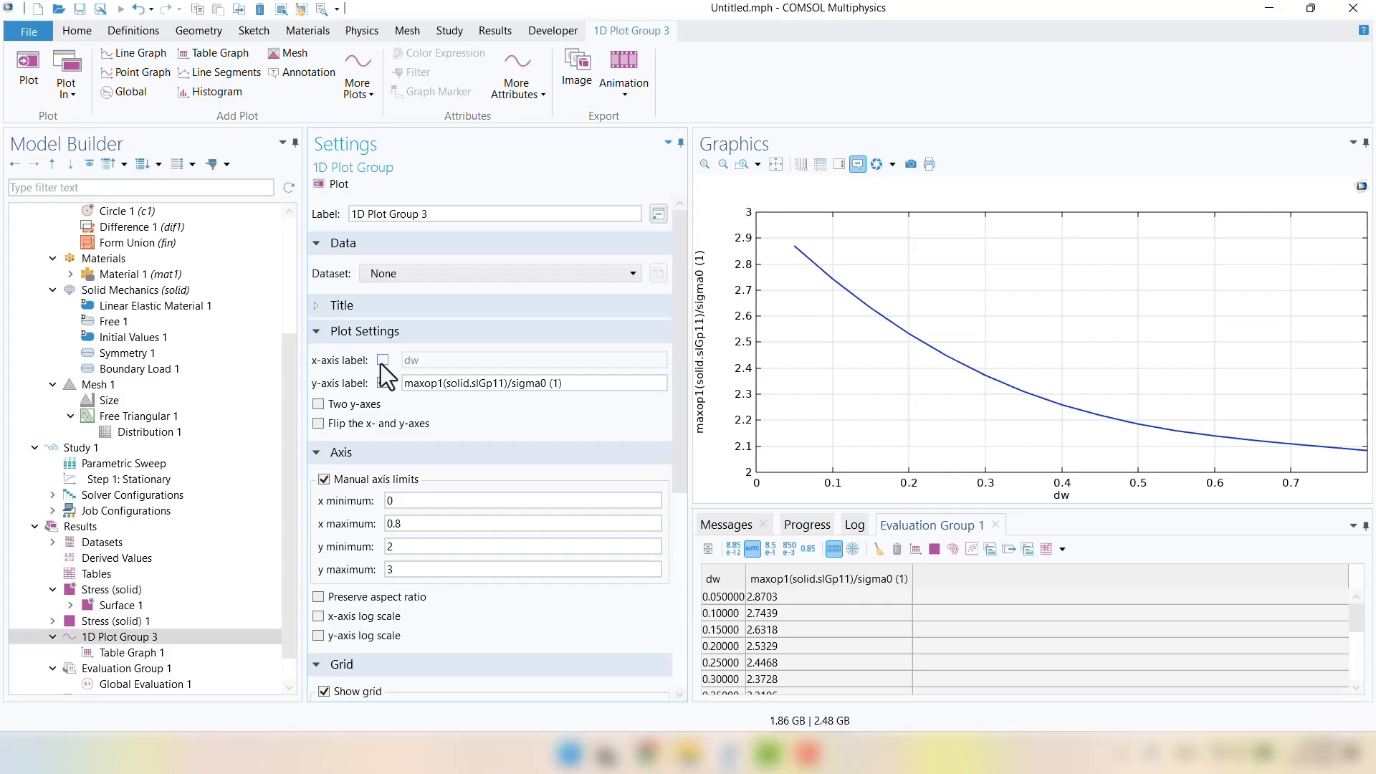
{"action": "left_click", "coordinate": [383, 360]}
{"action": "left_click_drag", "start_coordinate": [589, 382], "coordinate": [341, 390]}
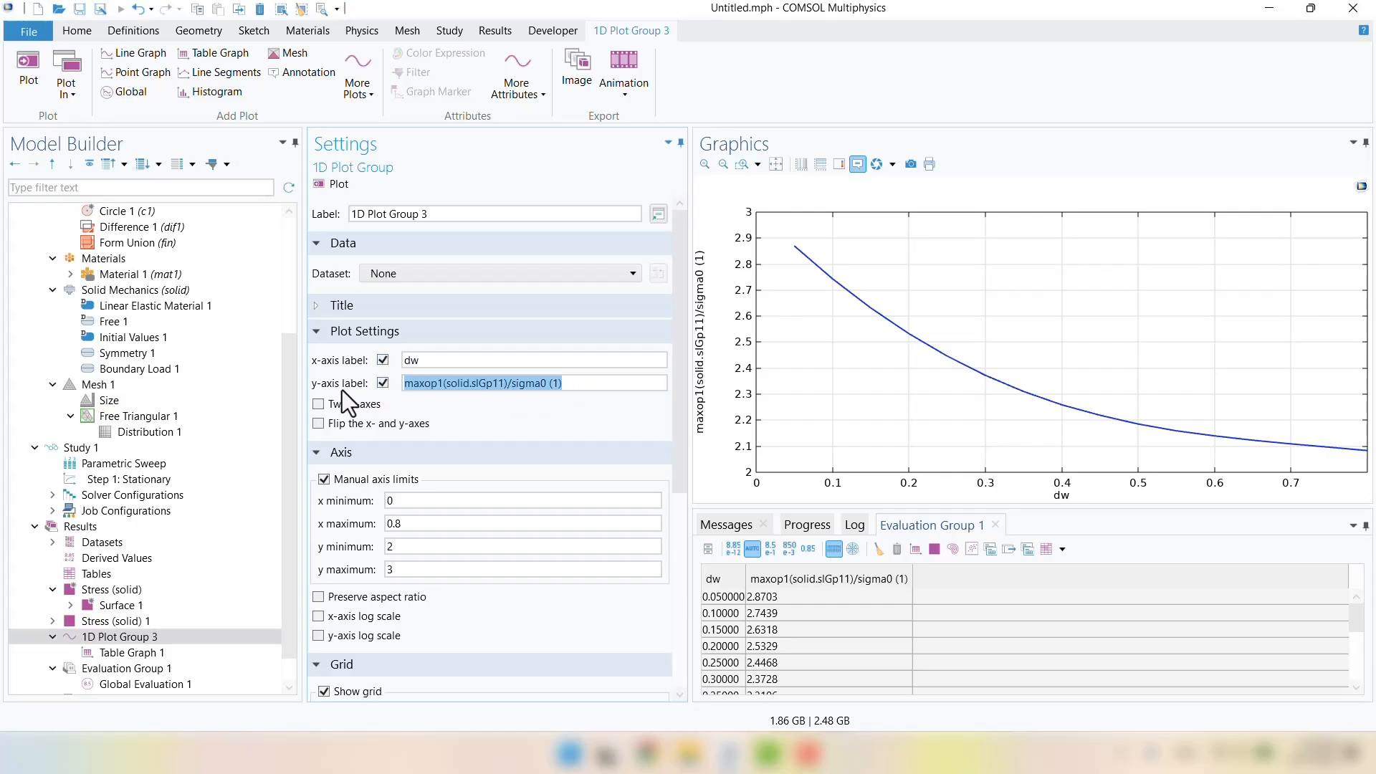
{"action": "type", "text": "Kt"}
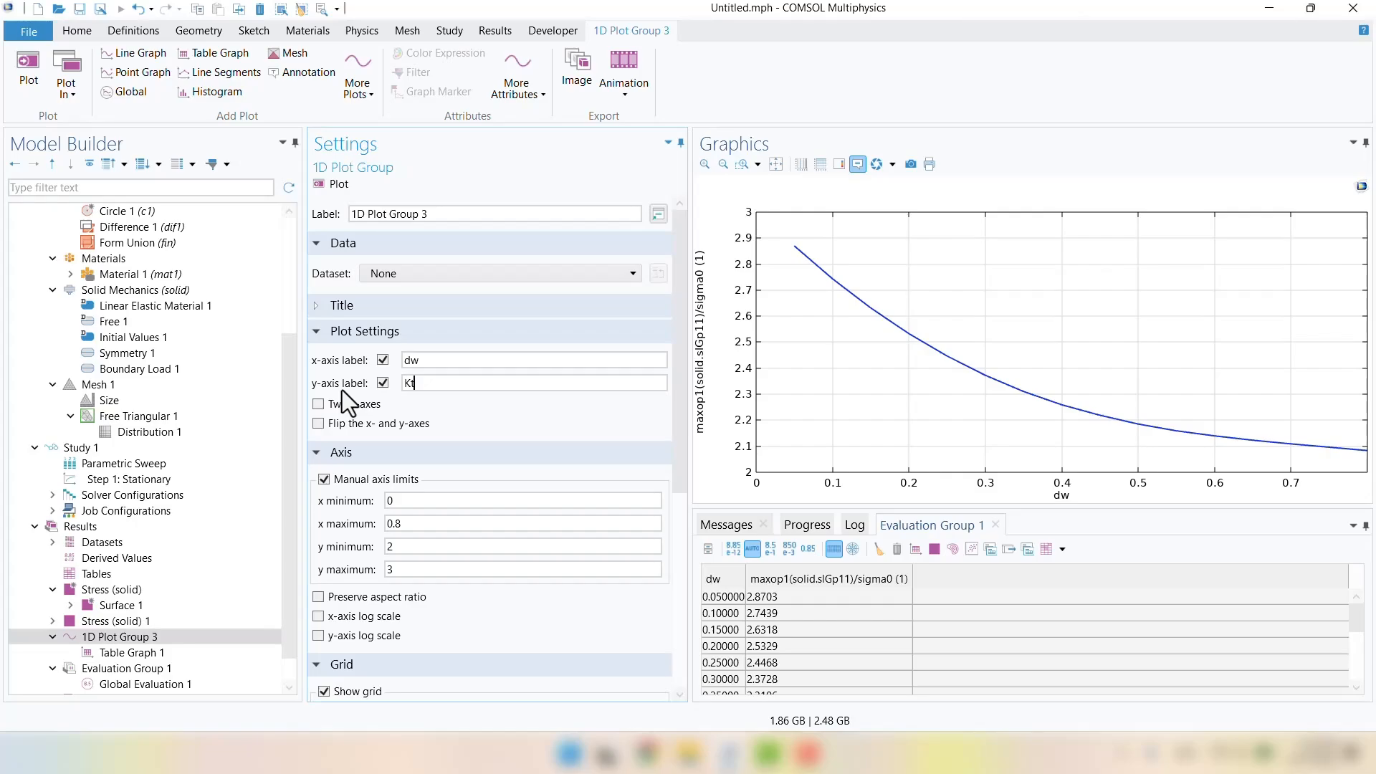
{"action": "left_click", "coordinate": [433, 360]}
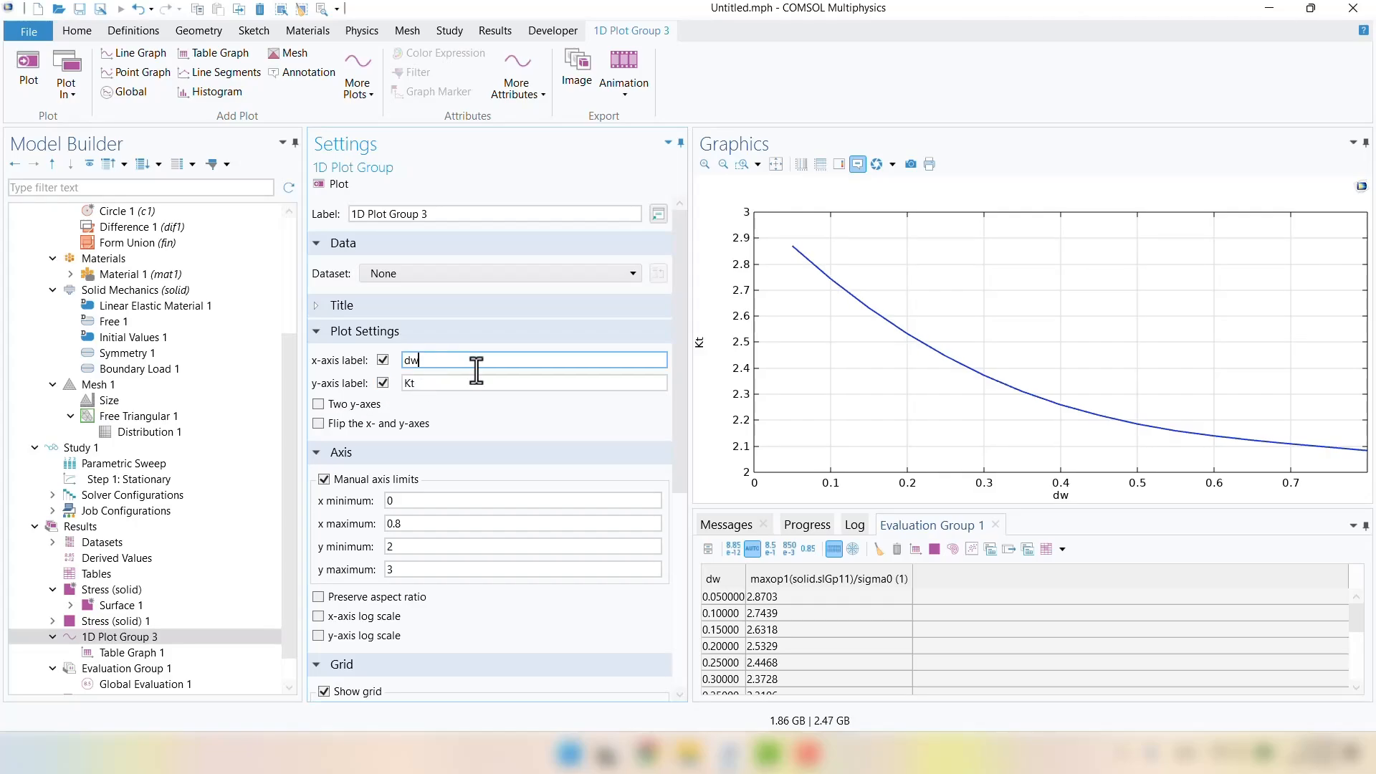
{"action": "key", "text": "Left"}
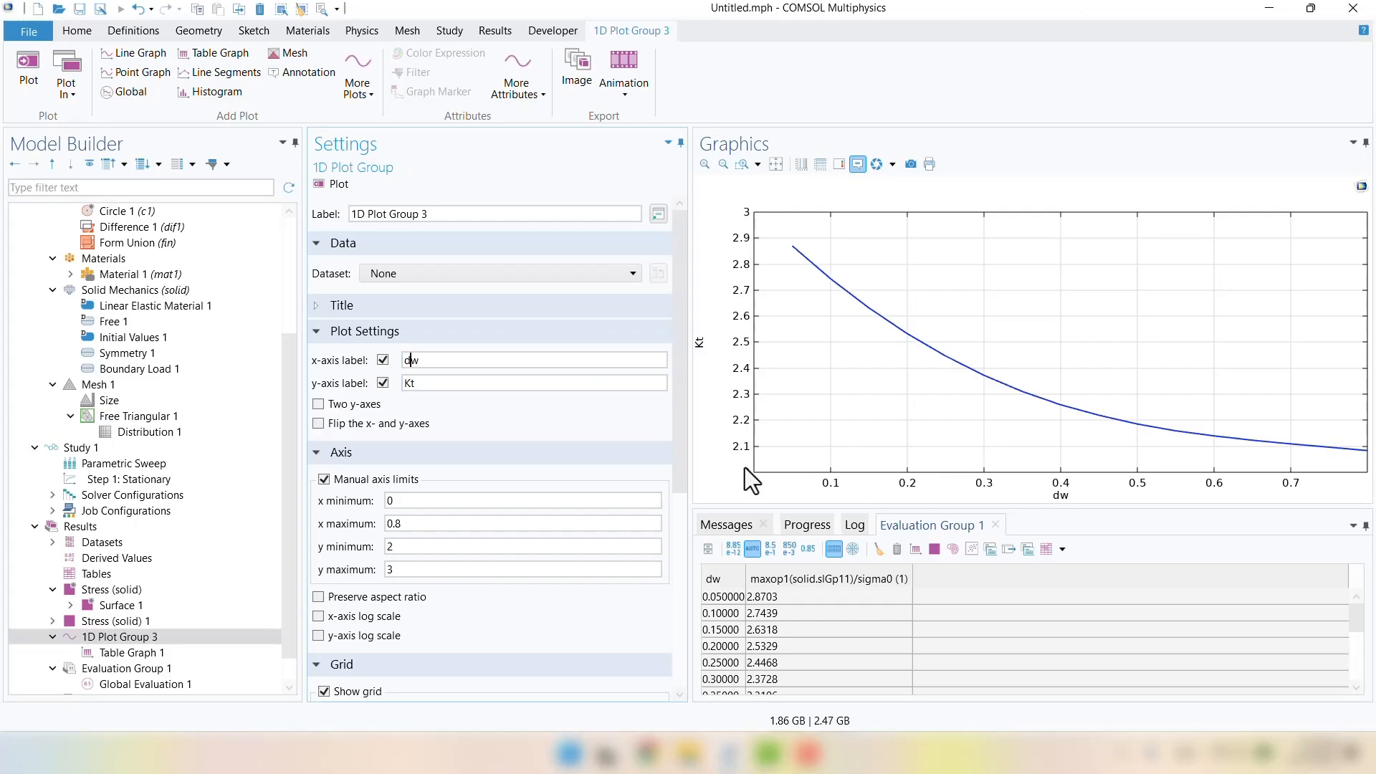
{"action": "type", "text": "/"}
{"action": "left_click", "coordinate": [333, 182]}
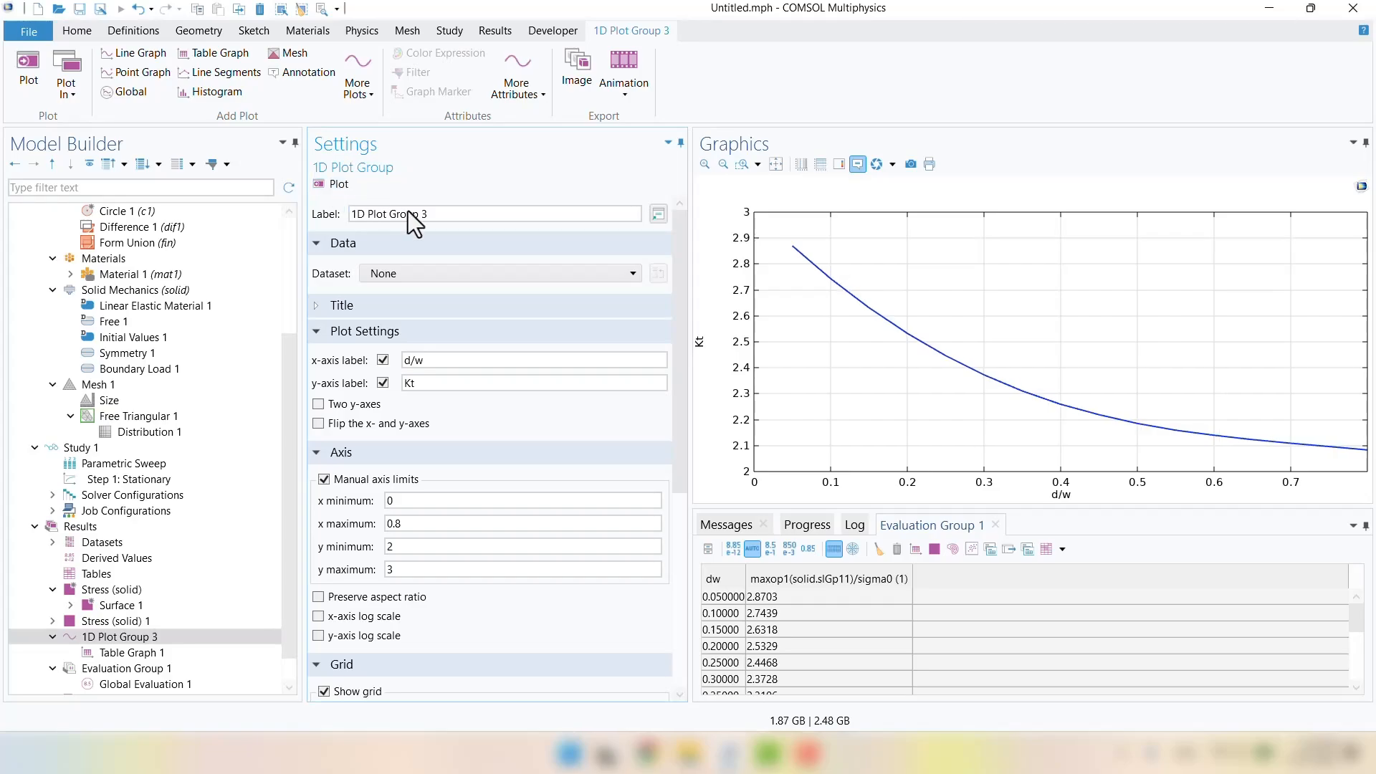